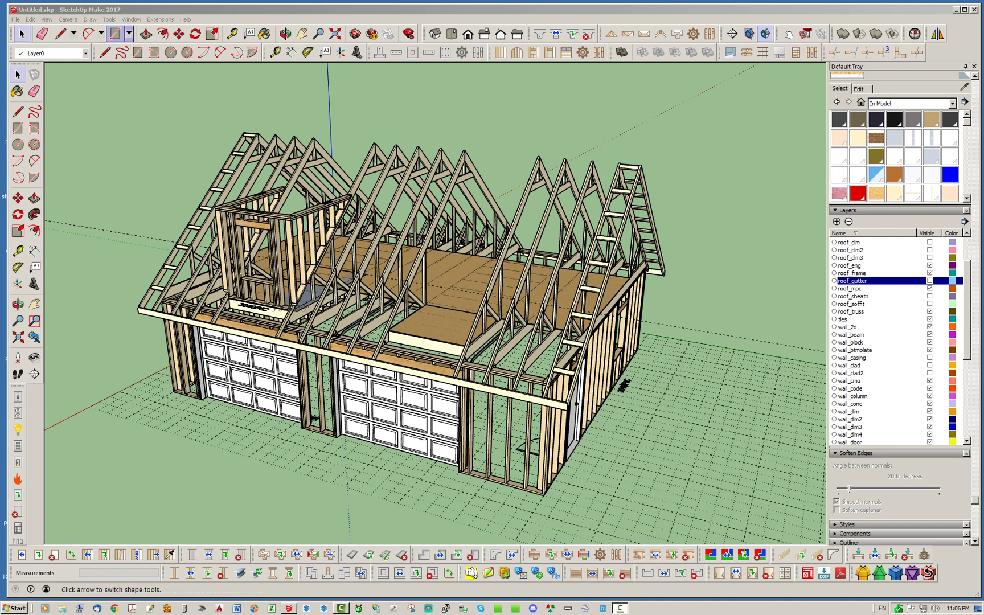
# Save the garage framing model
pyautogui.click(152, 10)
pyautogui.click(15, 19)
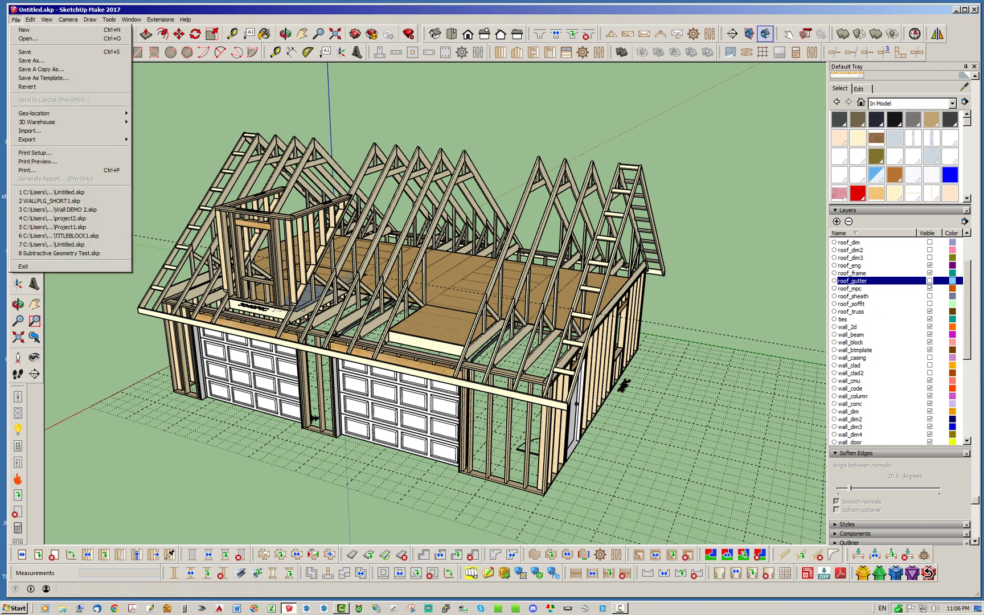
pyautogui.click(25, 52)
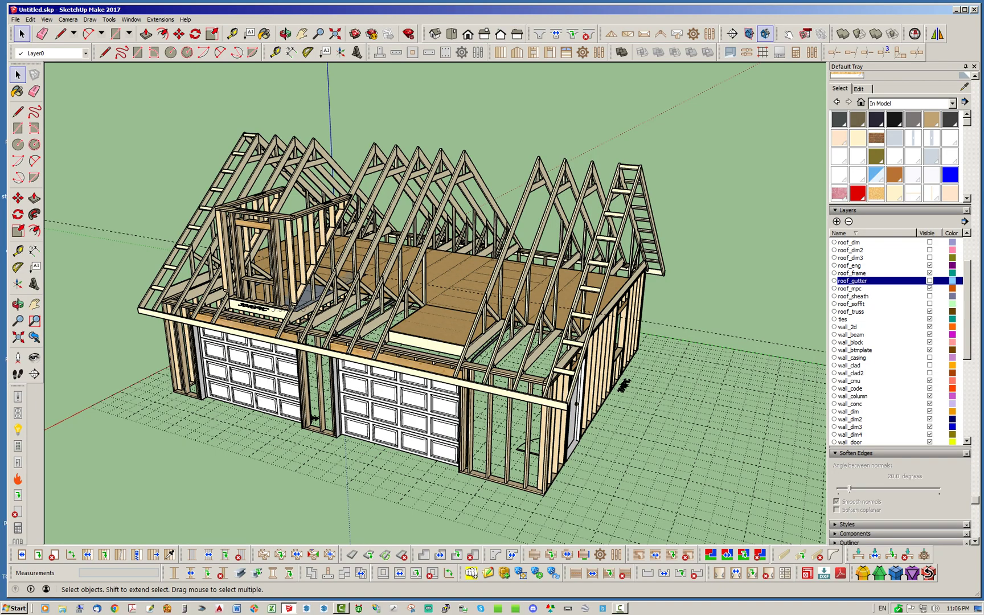
# Examine the framed dormer, the roof trusses and the raised attic floor section from several sides, from below and close up
pyautogui.moveTo(814, 410); pyautogui.dragTo(296, 525, button='middle')
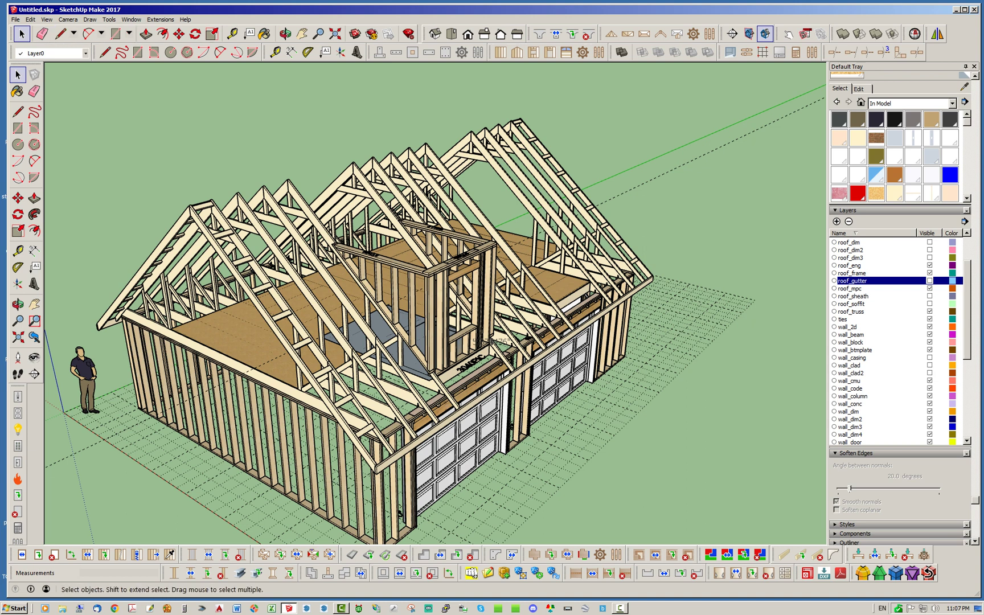
pyautogui.moveTo(467, 307); pyautogui.dragTo(302, 336, button='middle')
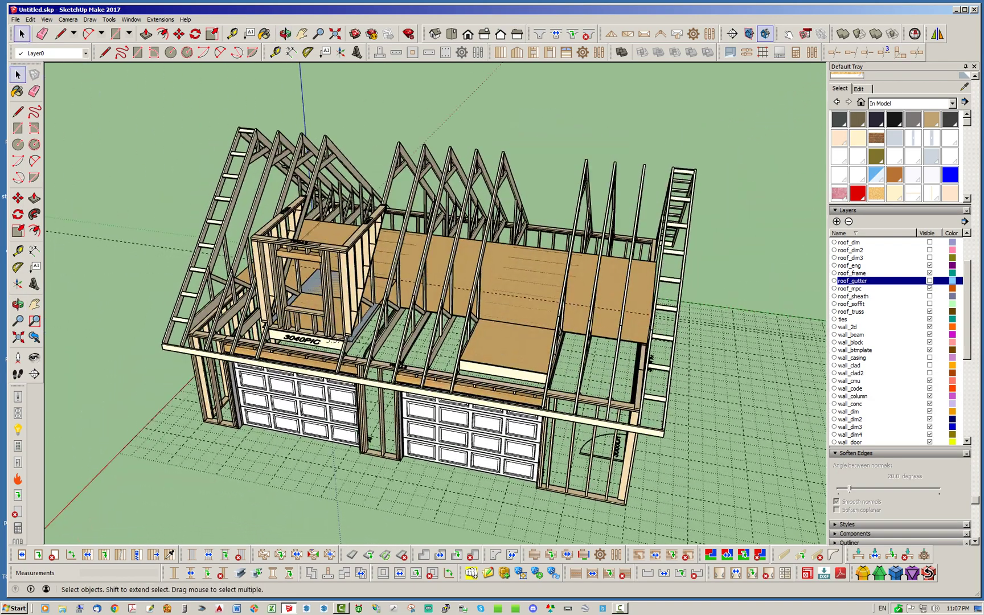
pyautogui.scroll(3, 134, 171)
pyautogui.moveTo(137, 173); pyautogui.dragTo(284, 111, button='middle')
pyautogui.moveTo(591, 320); pyautogui.dragTo(480, 368, button='middle')
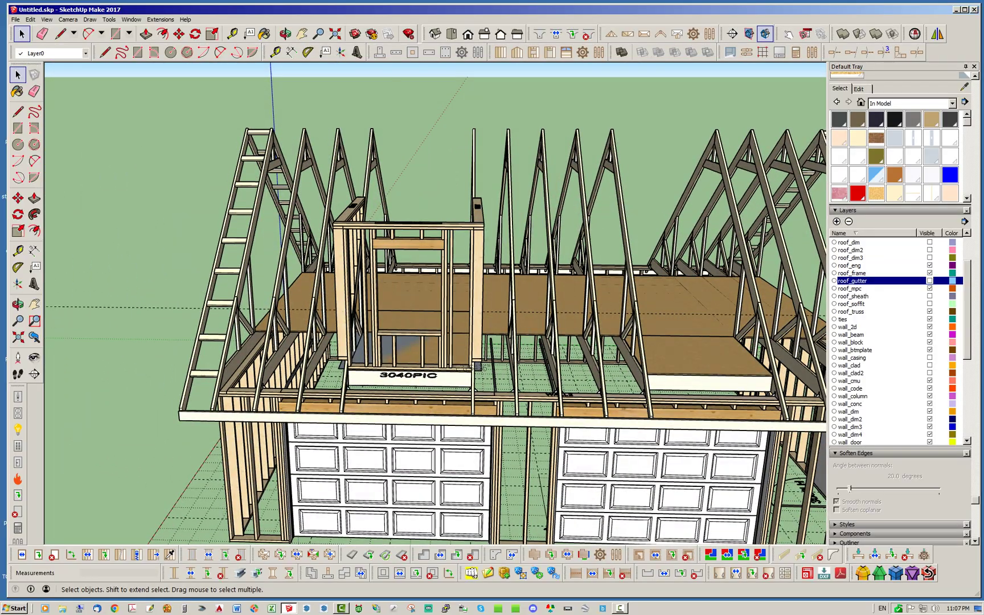
pyautogui.scroll(-3, 376, 308)
pyautogui.moveTo(375, 307); pyautogui.dragTo(735, 331, button='middle')
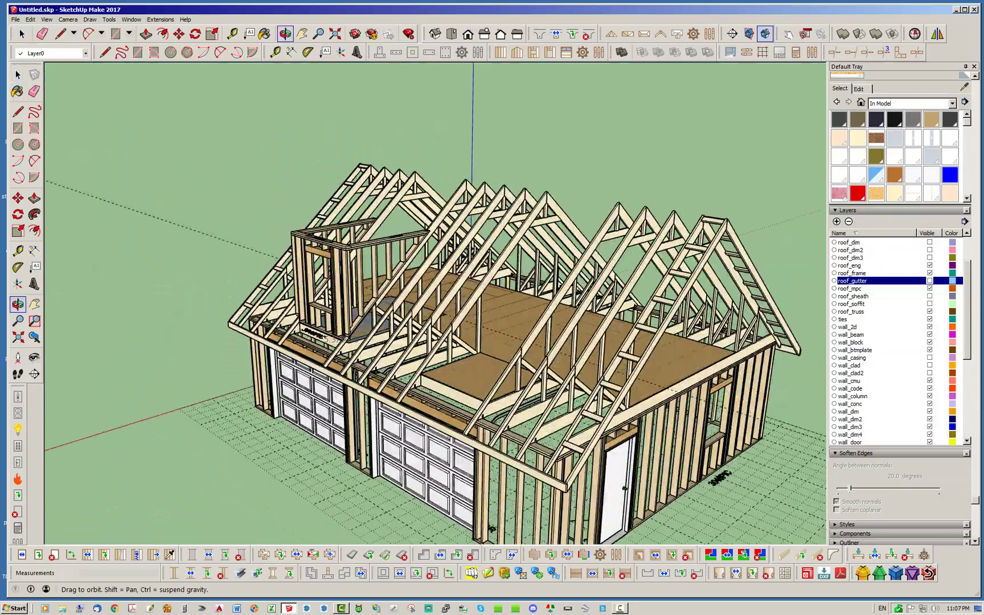
pyautogui.moveTo(398, 319); pyautogui.dragTo(538, 330, button='middle')
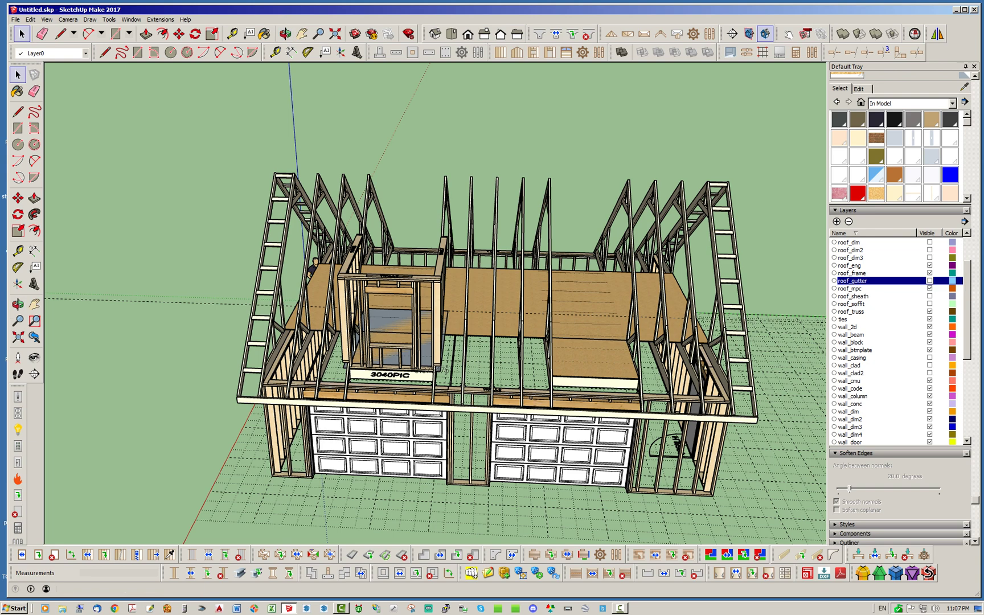
pyautogui.moveTo(535, 330); pyautogui.dragTo(398, 307, button='middle')
pyautogui.scroll(3, 479, 233)
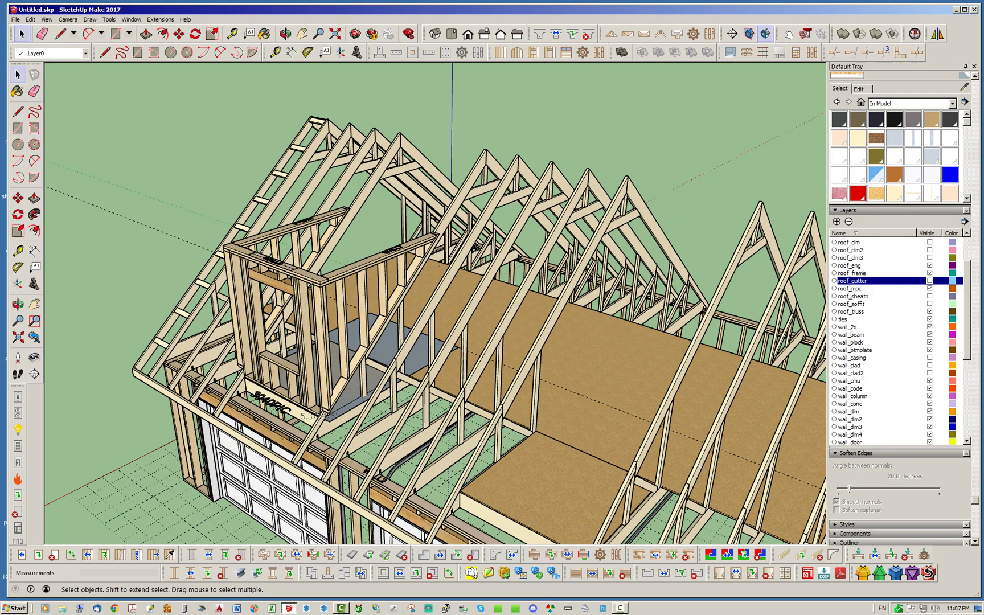
pyautogui.moveTo(399, 296)
pyautogui.mouseDown(button='middle')
pyautogui.moveTo(455, 310)
pyautogui.moveTo(592, 313)
pyautogui.moveTo(413, 296)
pyautogui.mouseUp(button='middle')
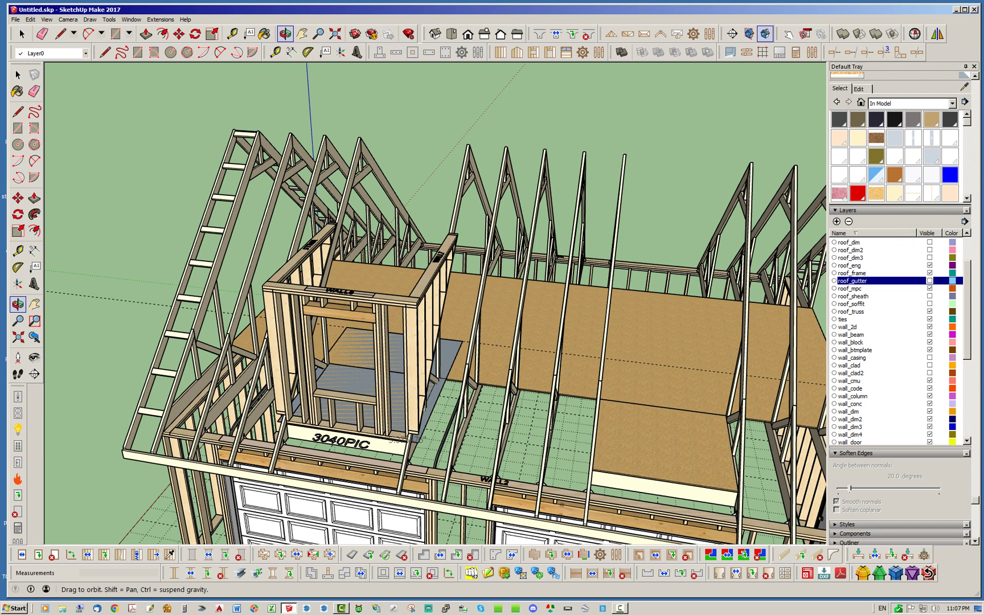
pyautogui.press('space')
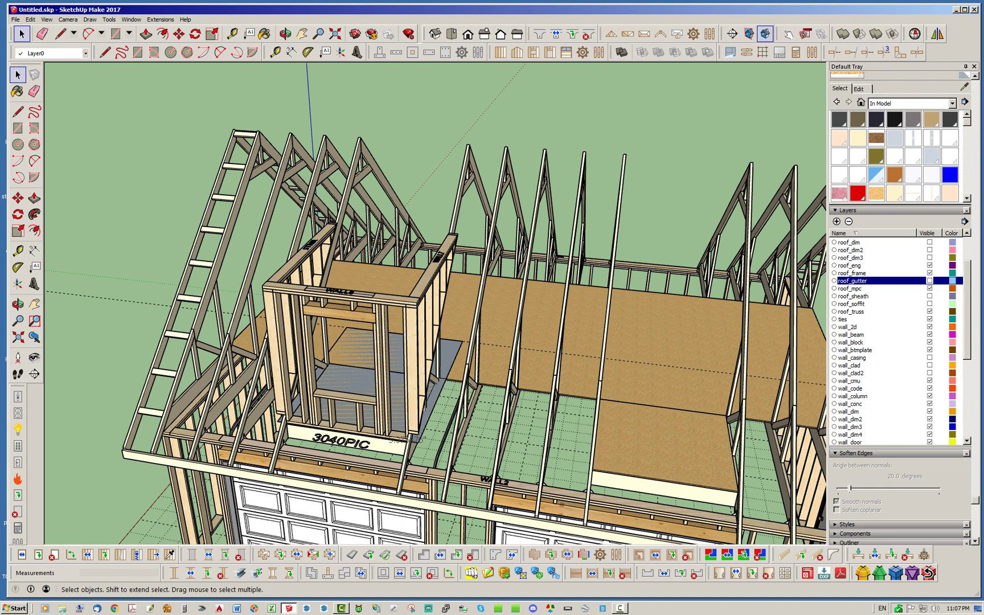
pyautogui.moveTo(433, 302); pyautogui.dragTo(490, 306, button='middle')
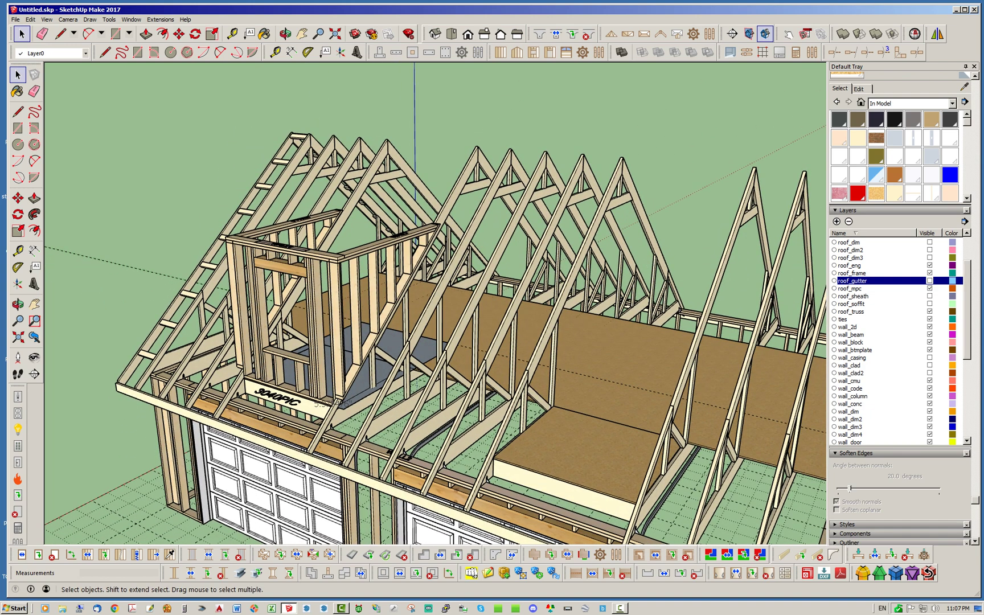
pyautogui.moveTo(490, 306); pyautogui.dragTo(585, 383, button='middle')
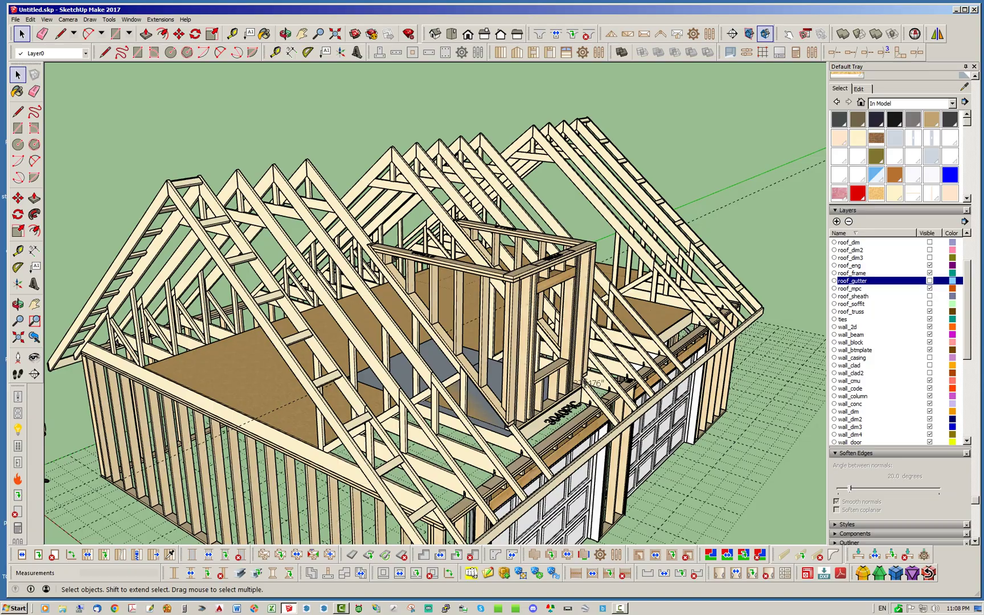
pyautogui.moveTo(585, 383); pyautogui.dragTo(279, 176, button='middle')
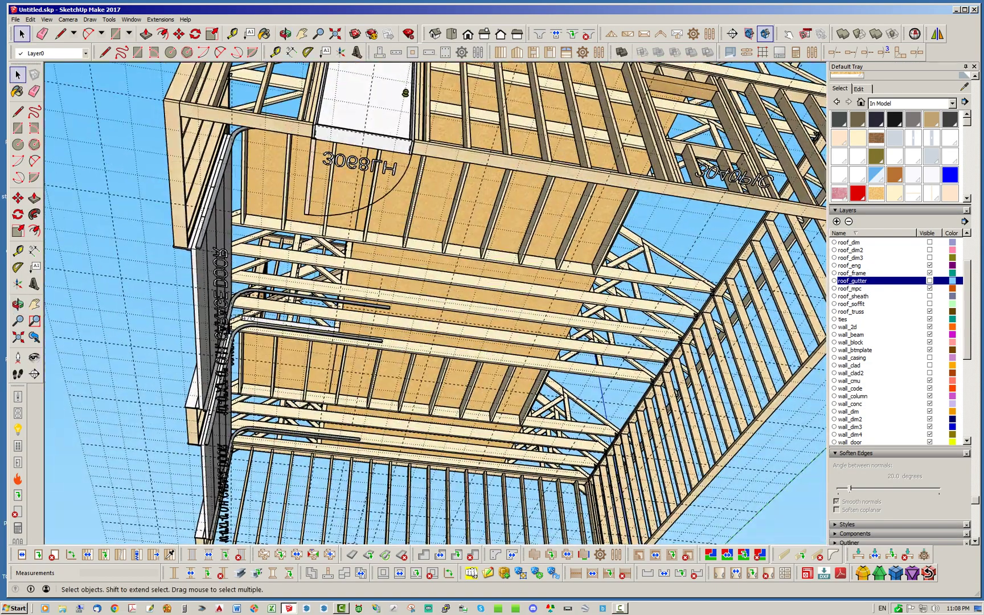
pyautogui.moveTo(455, 319); pyautogui.dragTo(413, 422, button='middle')
pyautogui.scroll(6, 430, 538)
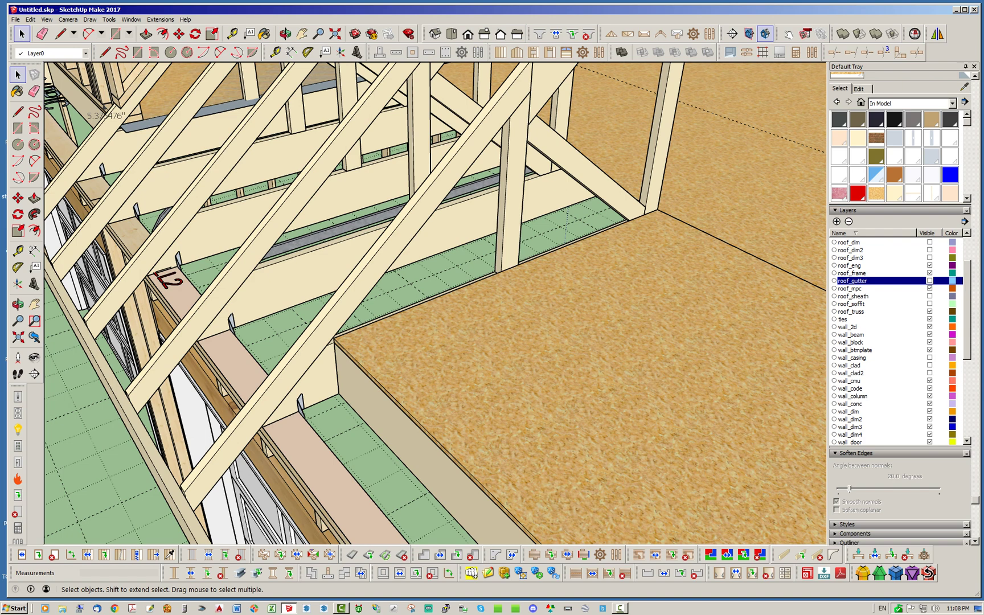
pyautogui.scroll(-3, 339, 348)
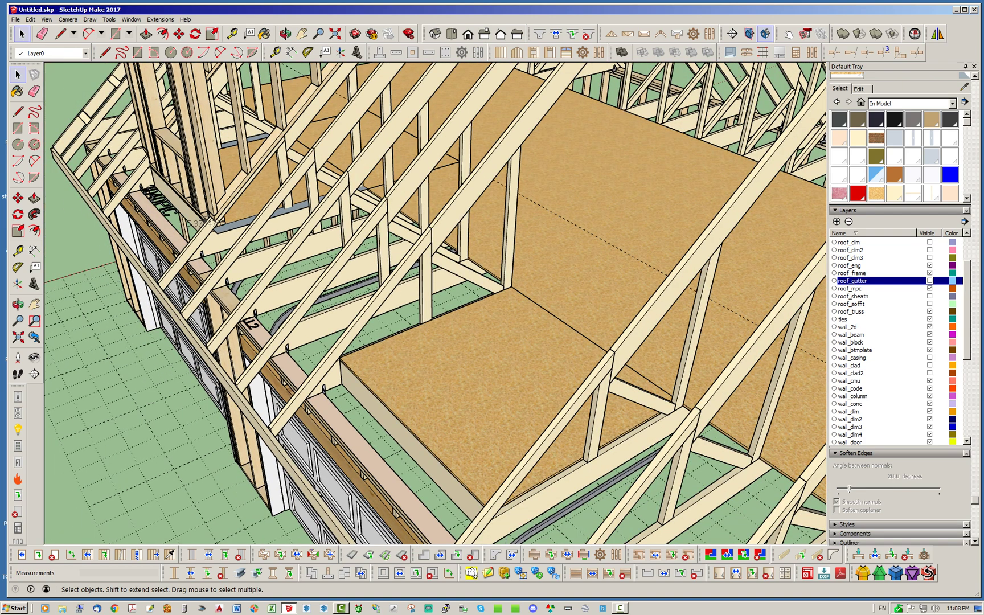
pyautogui.scroll(-6, 338, 347)
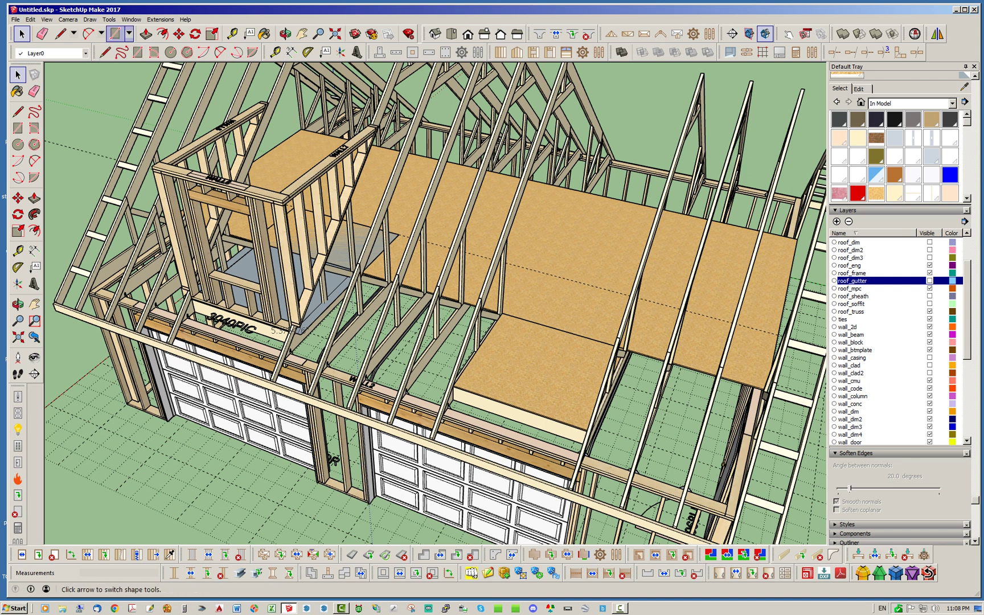
# Draw a rectangle corner to corner over the top of the attic floor section that projects between the trusses on the garage-door side
pyautogui.click(116, 34)
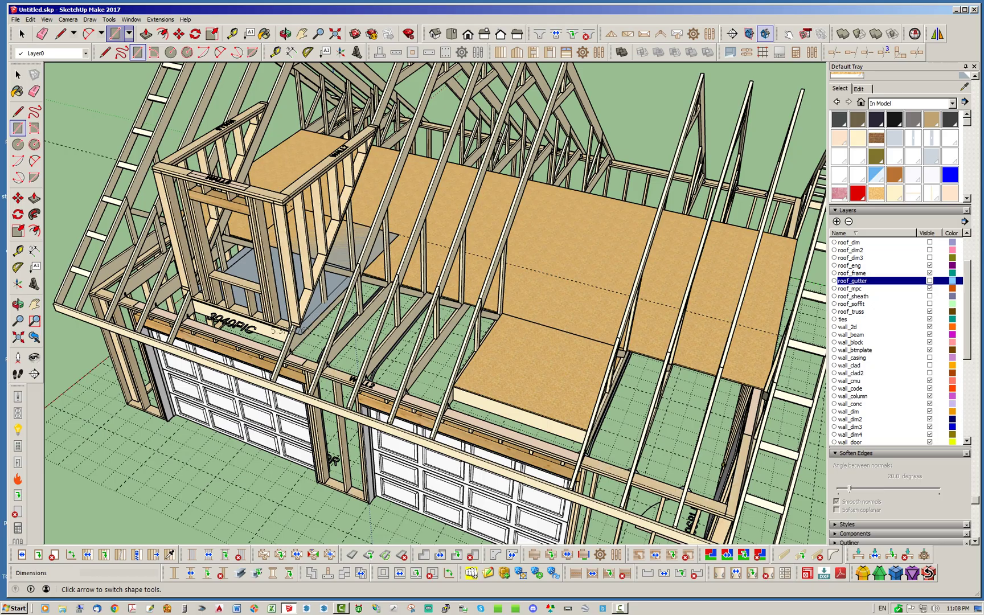
pyautogui.scroll(5, 543, 378)
pyautogui.scroll(3, 543, 378)
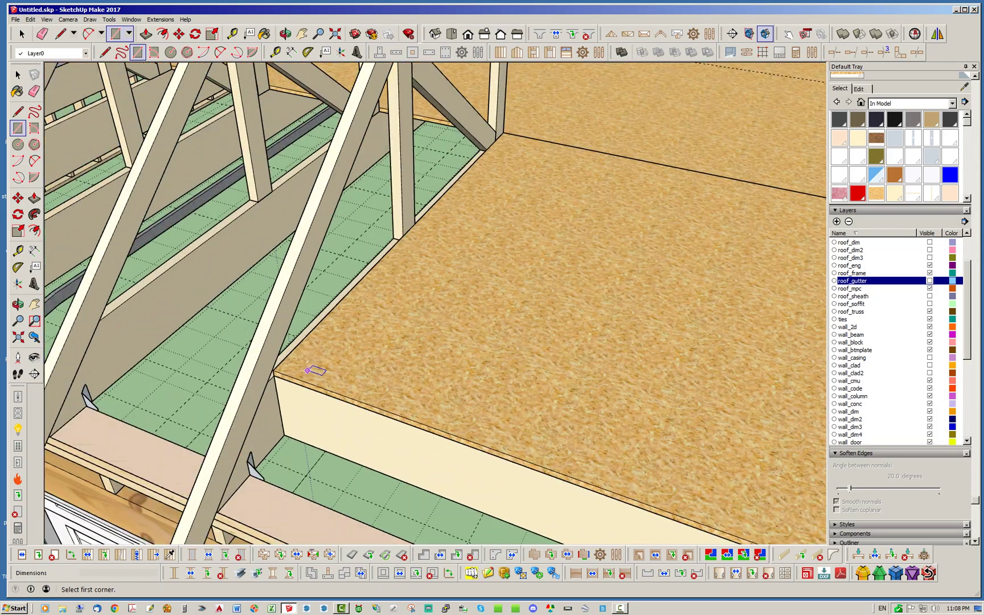
pyautogui.click(273, 371)
pyautogui.scroll(-4, 332, 340)
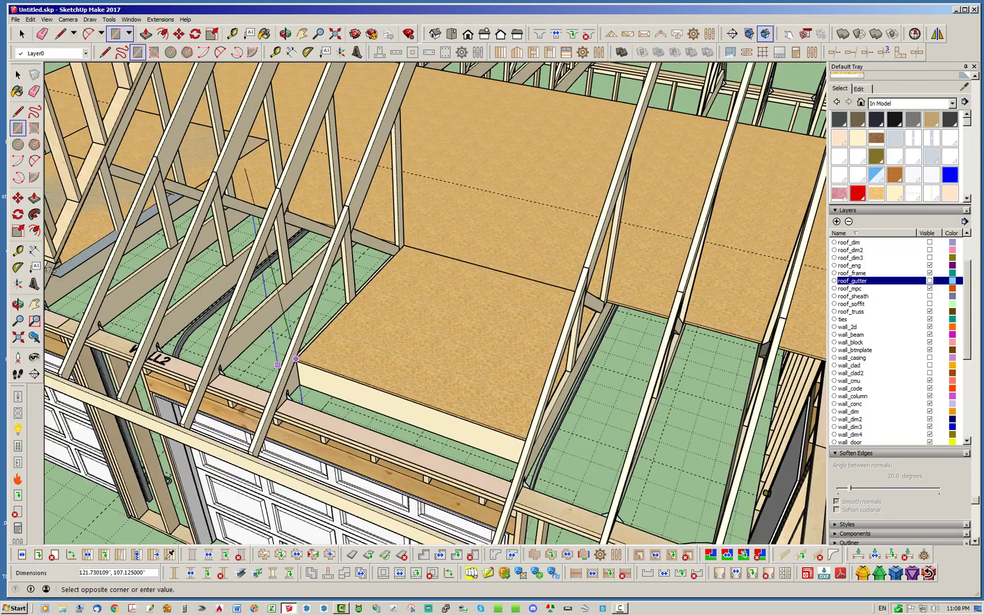
pyautogui.moveTo(456, 332); pyautogui.dragTo(590, 425, button='middle')
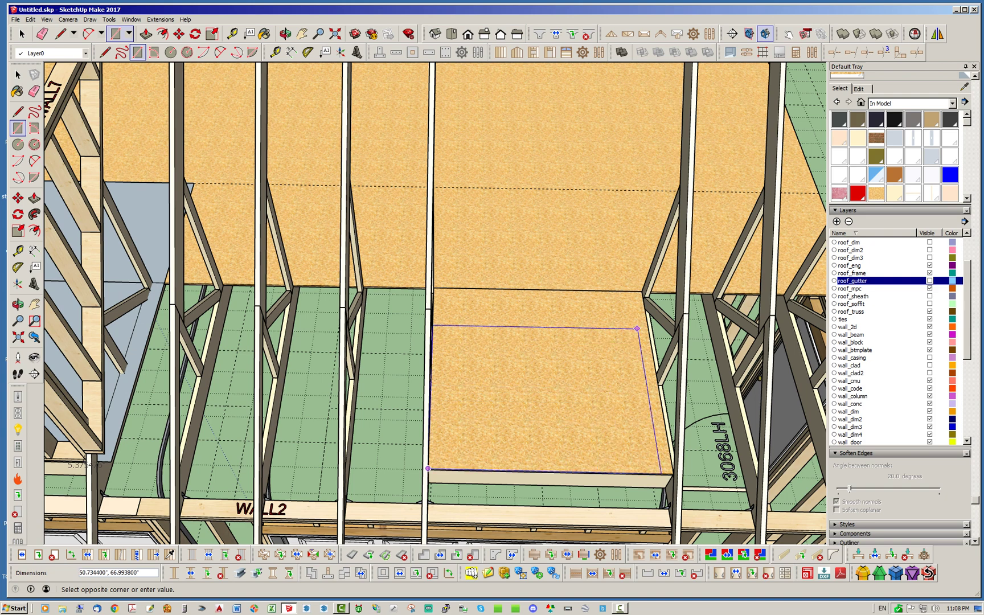
pyautogui.scroll(2, 642, 317)
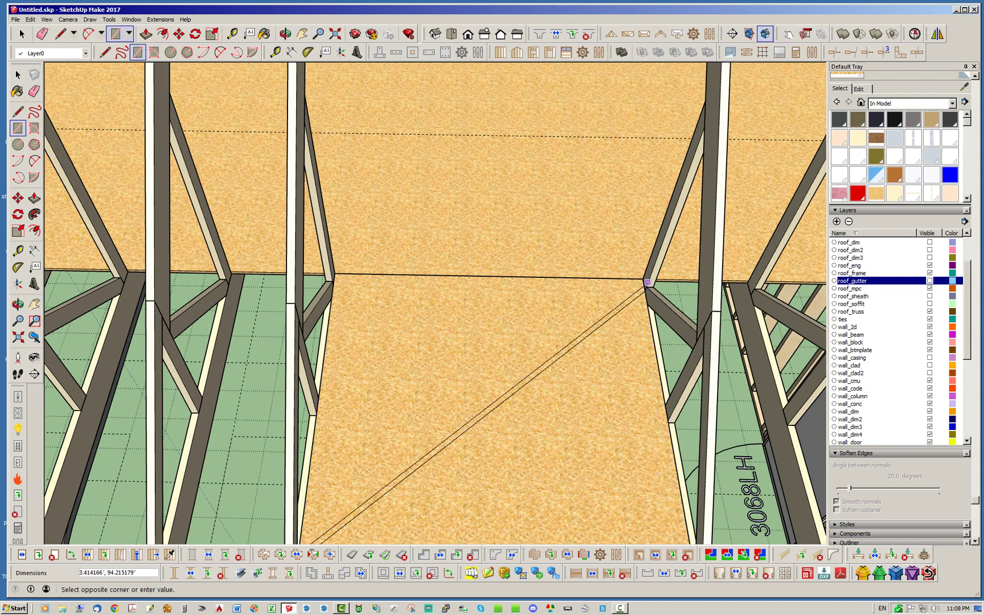
pyautogui.click(642, 279)
pyautogui.press('space')
pyautogui.scroll(-4, 300, 302)
pyautogui.moveTo(455, 319); pyautogui.dragTo(404, 302, button='middle')
pyautogui.scroll(3, 404, 302)
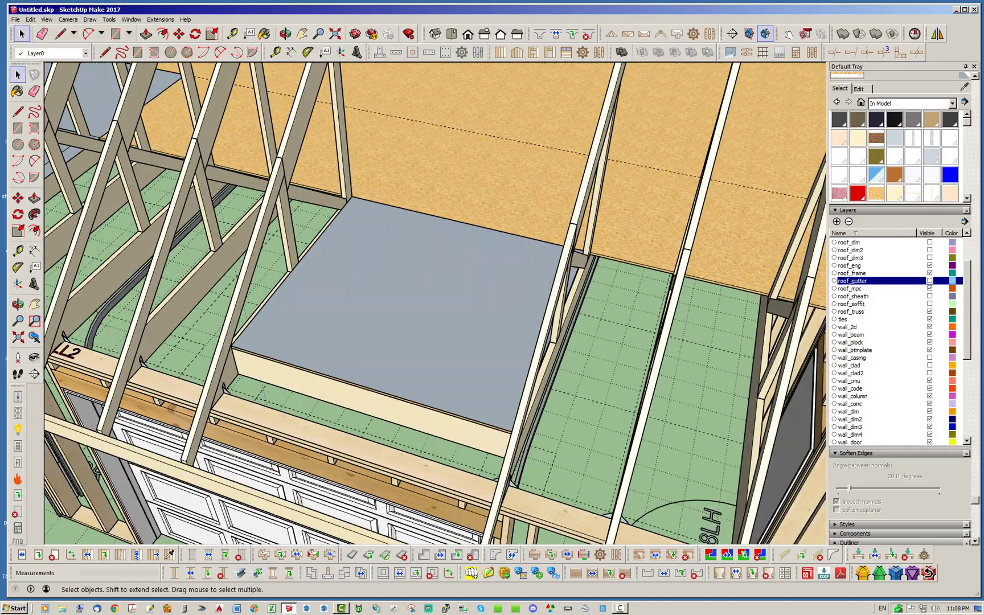
# Move the edge of the new rectangular face on the side facing the dormer outward by 5.5 inches
pyautogui.scroll(-5, 432, 302)
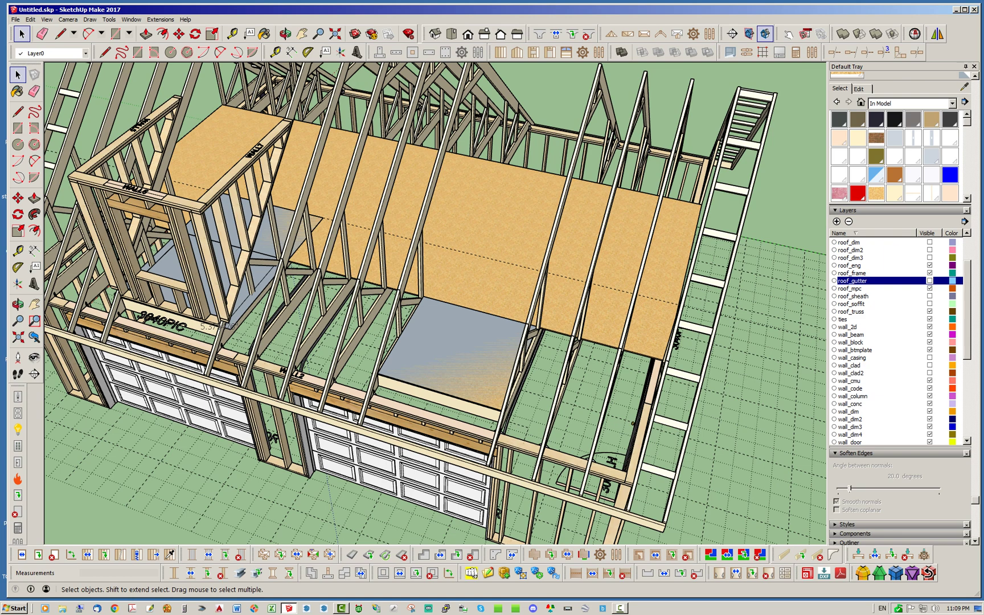
pyautogui.scroll(5, 418, 353)
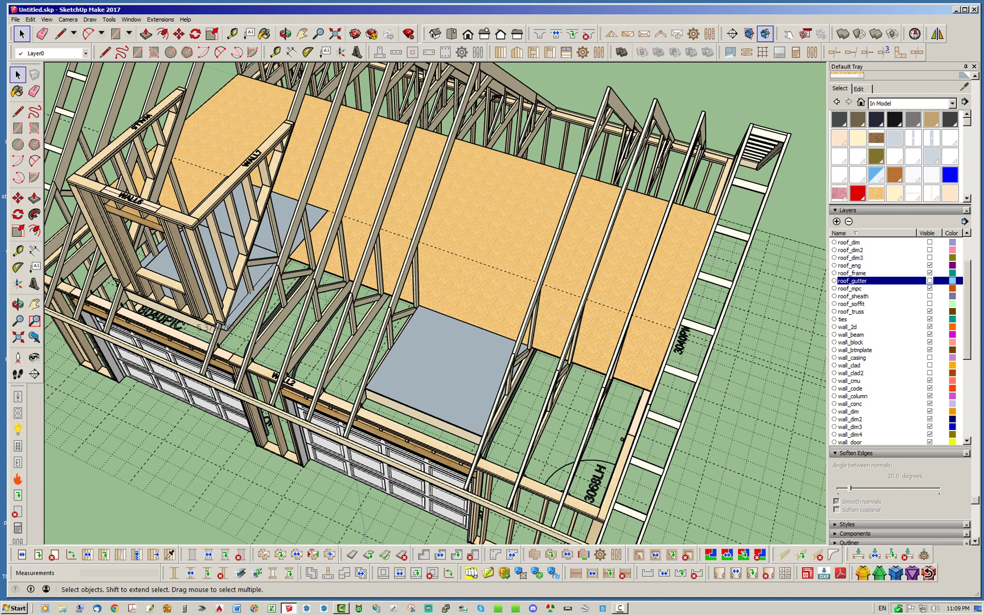
pyautogui.scroll(3, 332, 341)
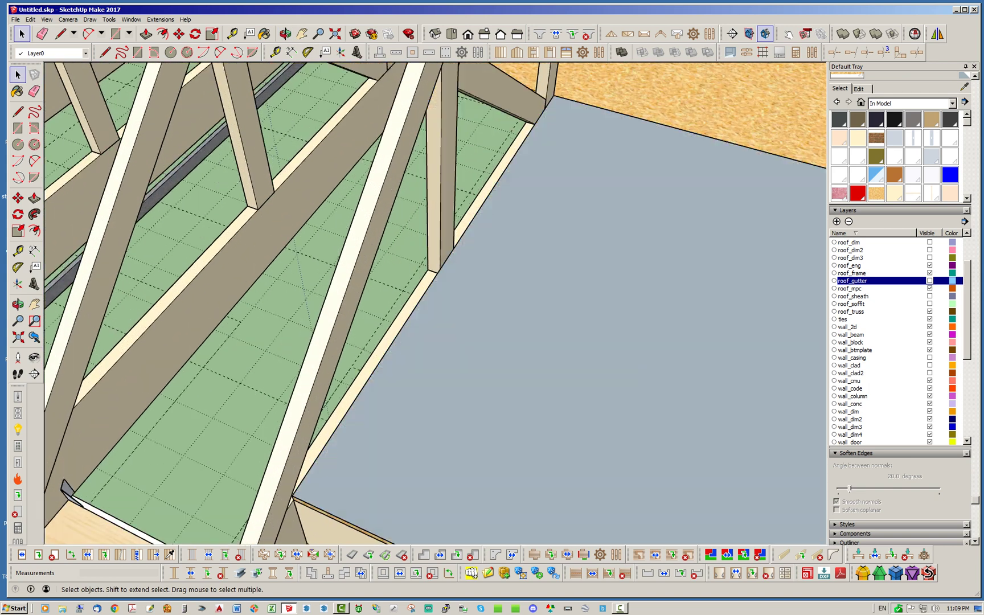
pyautogui.click(439, 266)
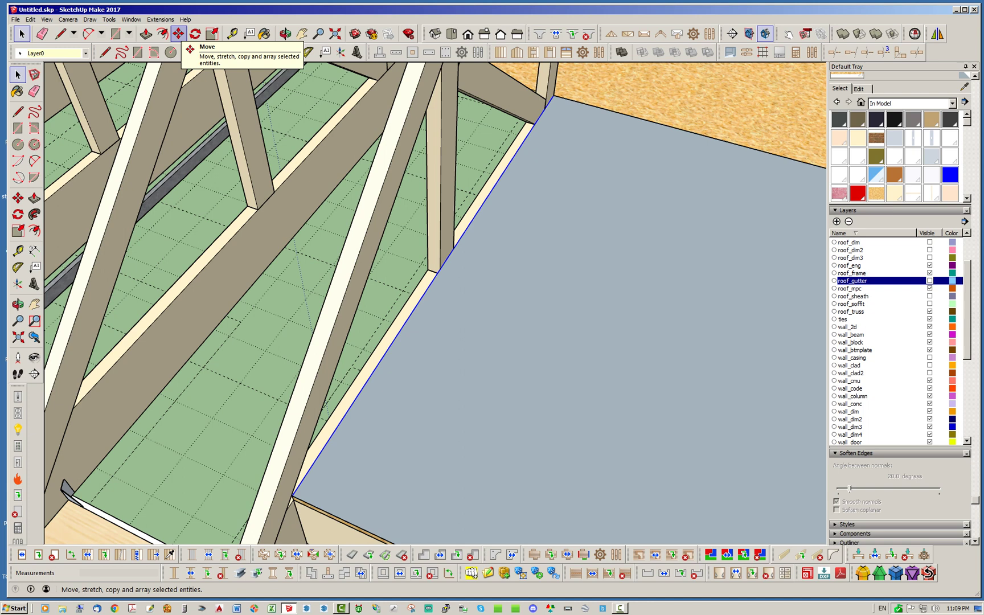
pyautogui.click(178, 34)
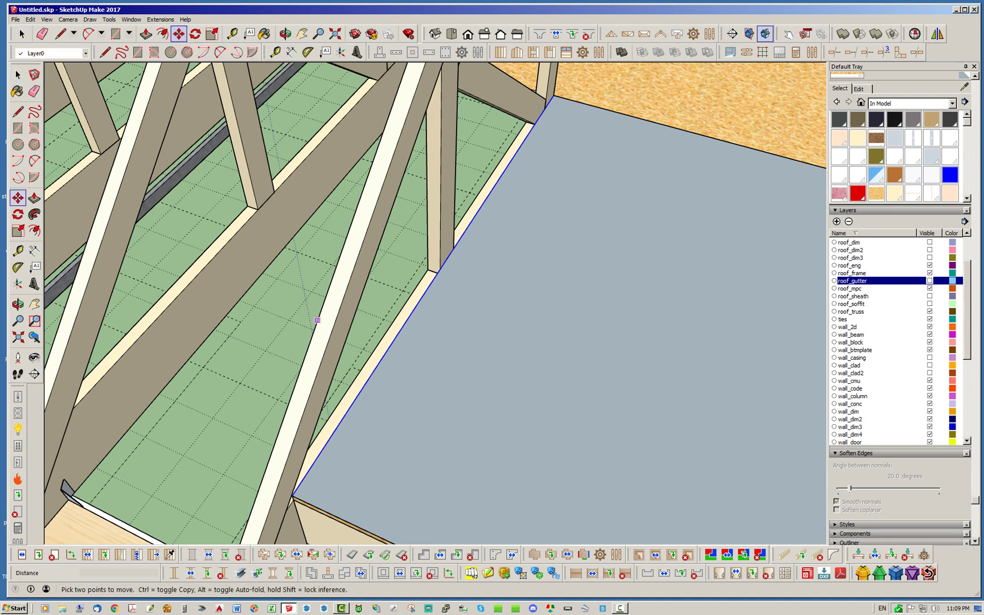
pyautogui.click(352, 406)
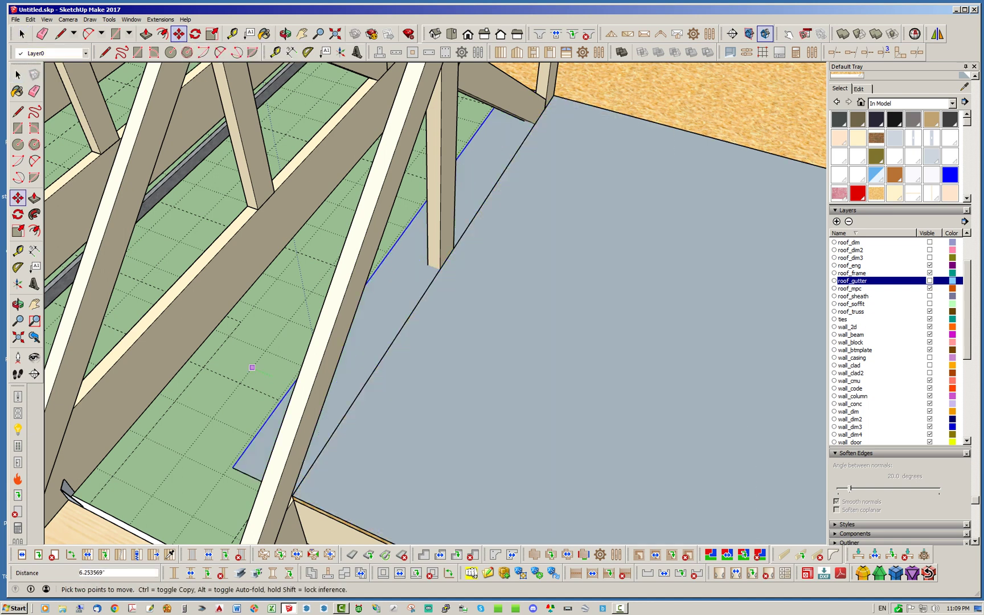
pyautogui.write('5.5')
pyautogui.press('Return')
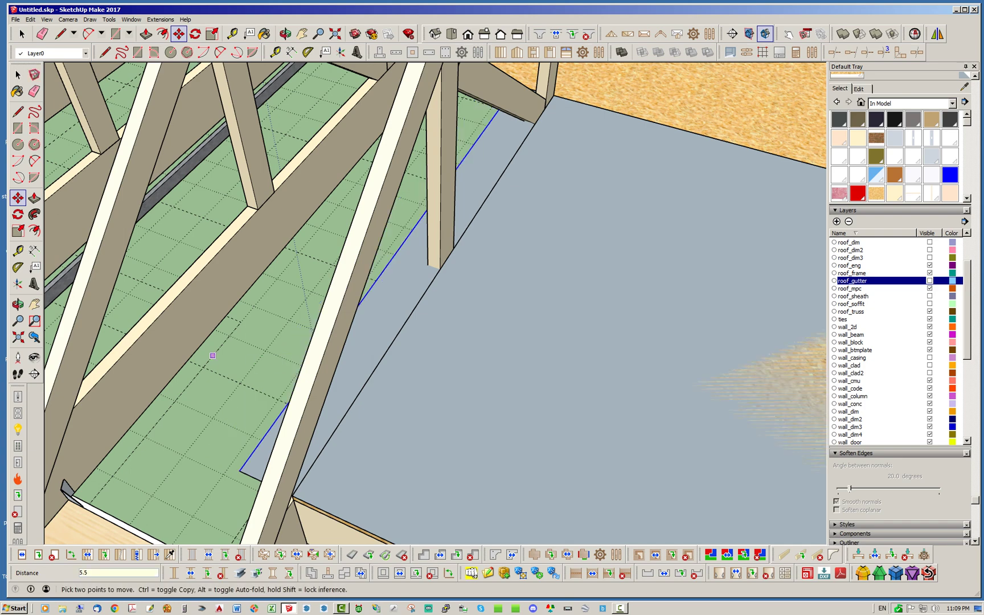
# Move the opposite edge of the rectangular face, away from the dormer, outward along the green axis by 5.5 inches
pyautogui.scroll(-5, 143, 262)
pyautogui.scroll(4, 424, 359)
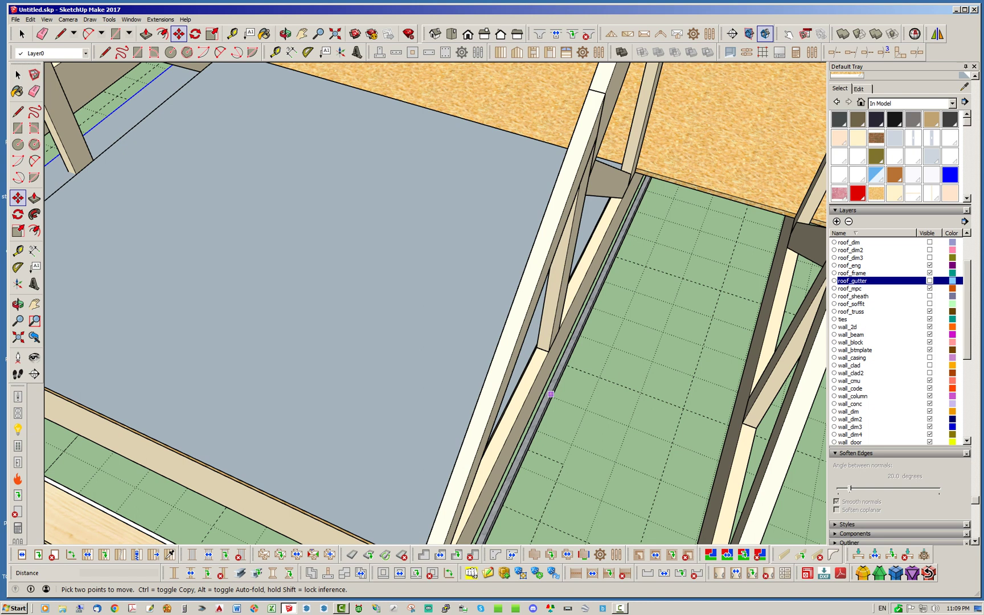
pyautogui.moveTo(520, 376); pyautogui.dragTo(671, 370, button='middle')
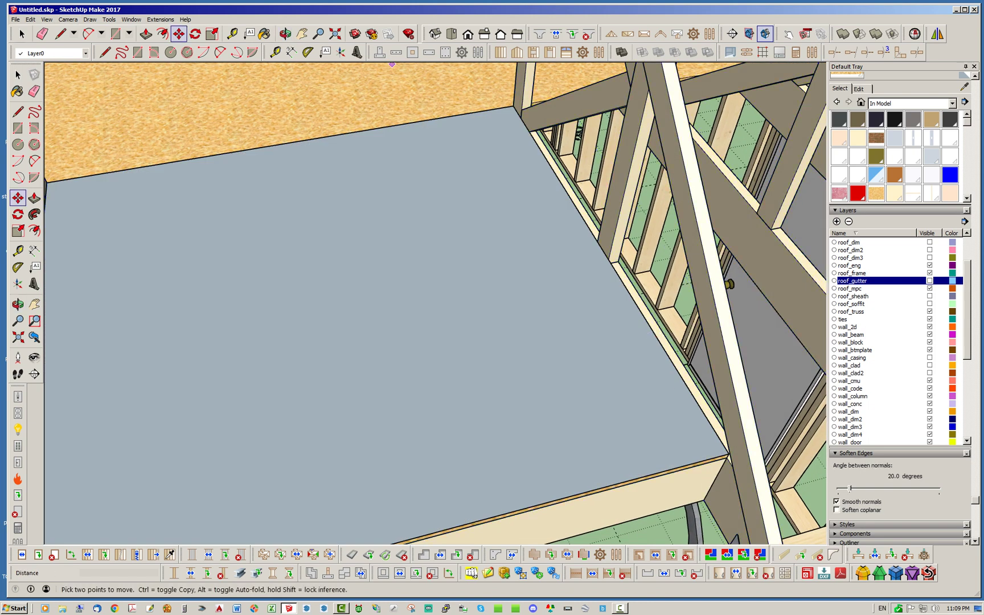
pyautogui.click(22, 34)
pyautogui.click(622, 283)
pyautogui.scroll(-4, 300, 261)
pyautogui.moveTo(301, 261); pyautogui.dragTo(228, 245, button='middle')
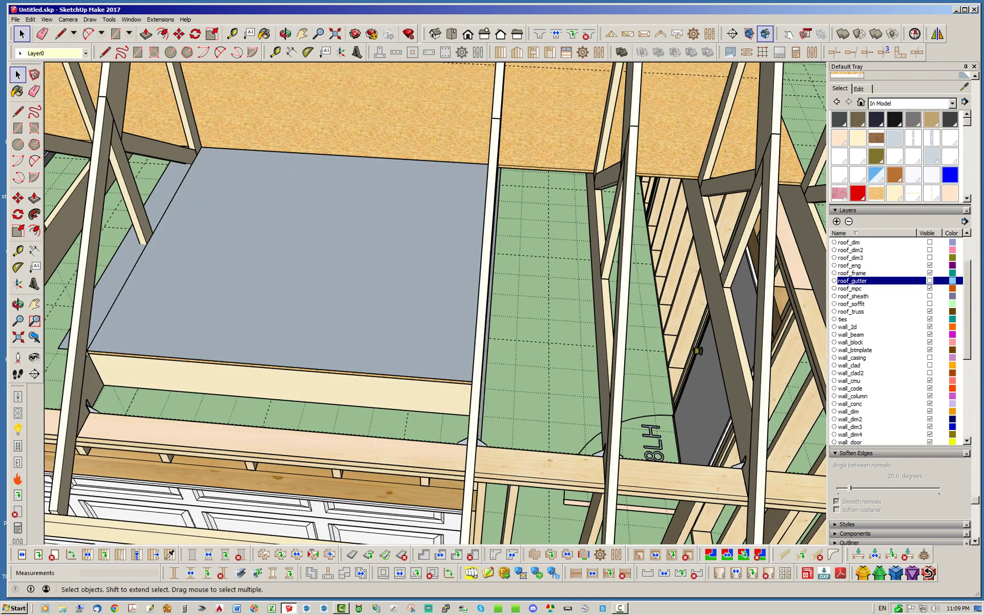
pyautogui.click(178, 34)
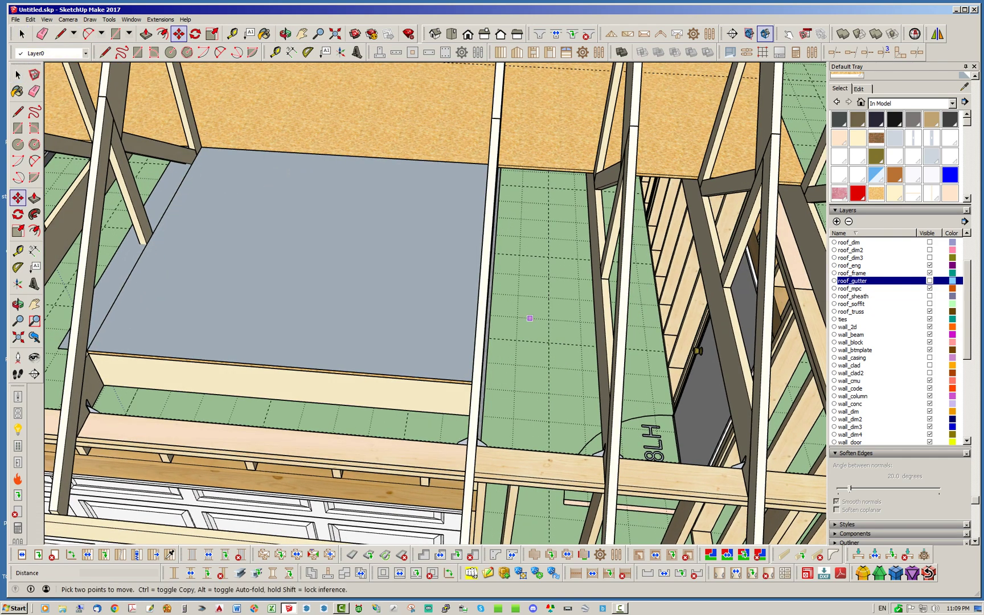
pyautogui.click(530, 318)
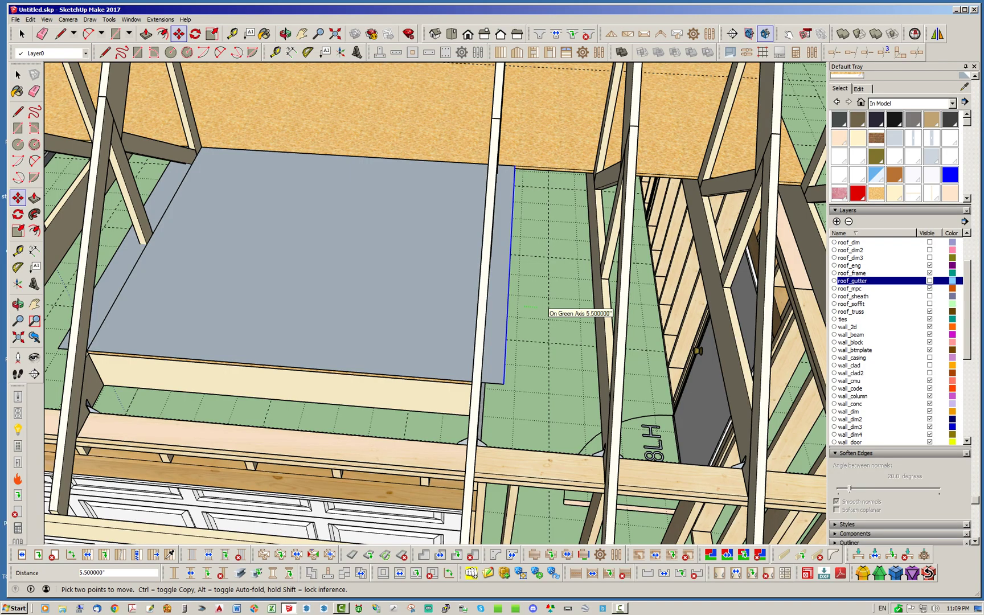
pyautogui.click(537, 308)
pyautogui.moveTo(529, 311); pyautogui.dragTo(433, 359, button='middle')
pyautogui.scroll(-4, 393, 386)
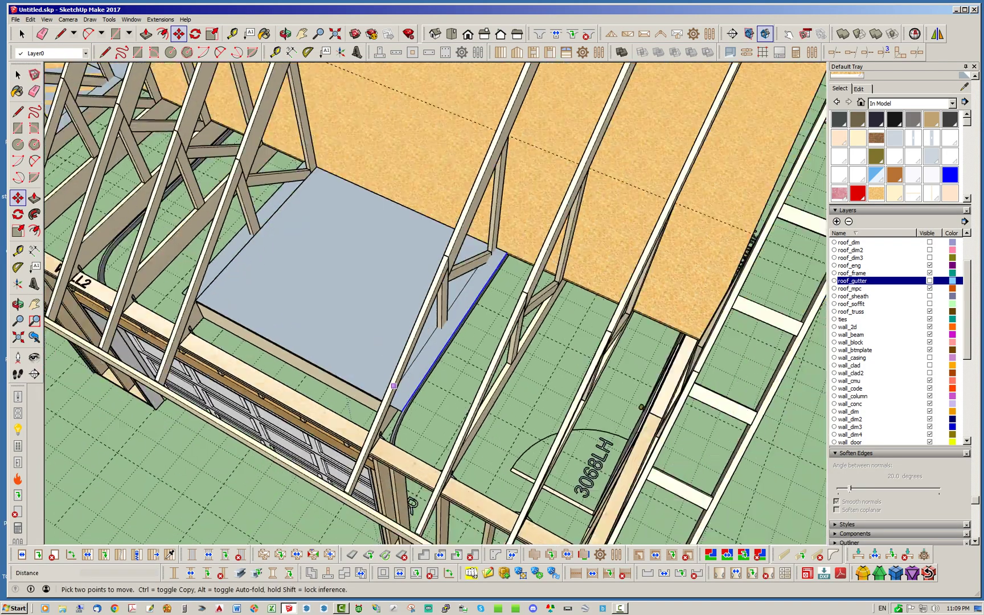
# Move the inner edge of the rectangular footprint 48 inches further onto the attic floor
pyautogui.scroll(-1, 391, 393)
pyautogui.moveTo(444, 262); pyautogui.dragTo(473, 244, button='middle')
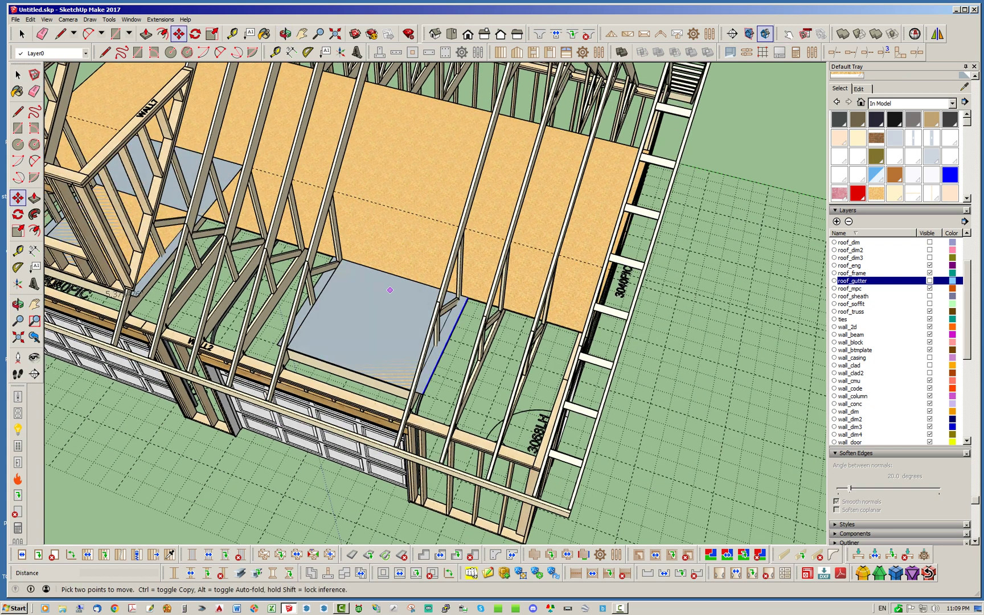
pyautogui.scroll(-2, 413, 348)
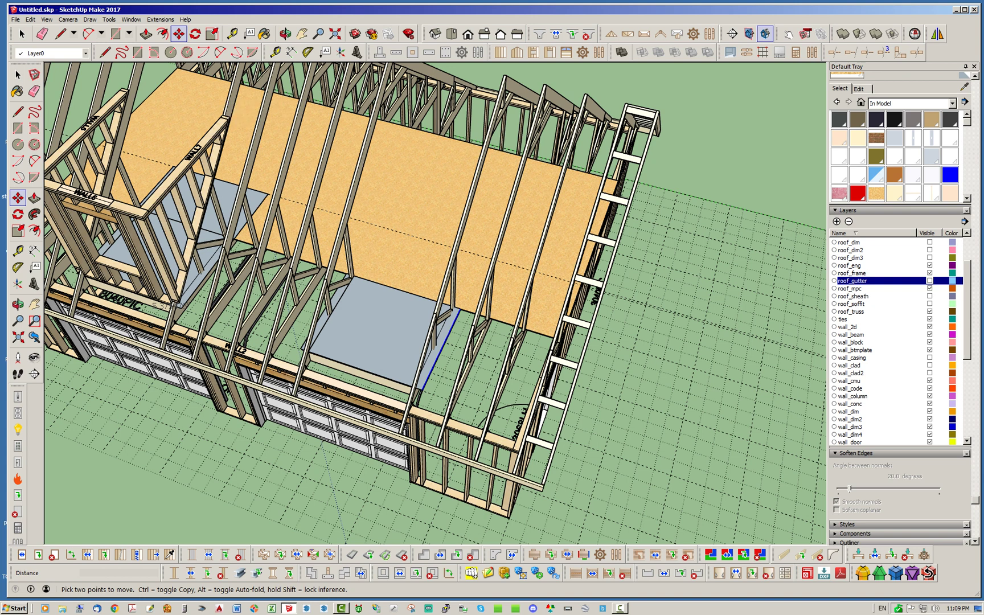
pyautogui.scroll(3, 405, 255)
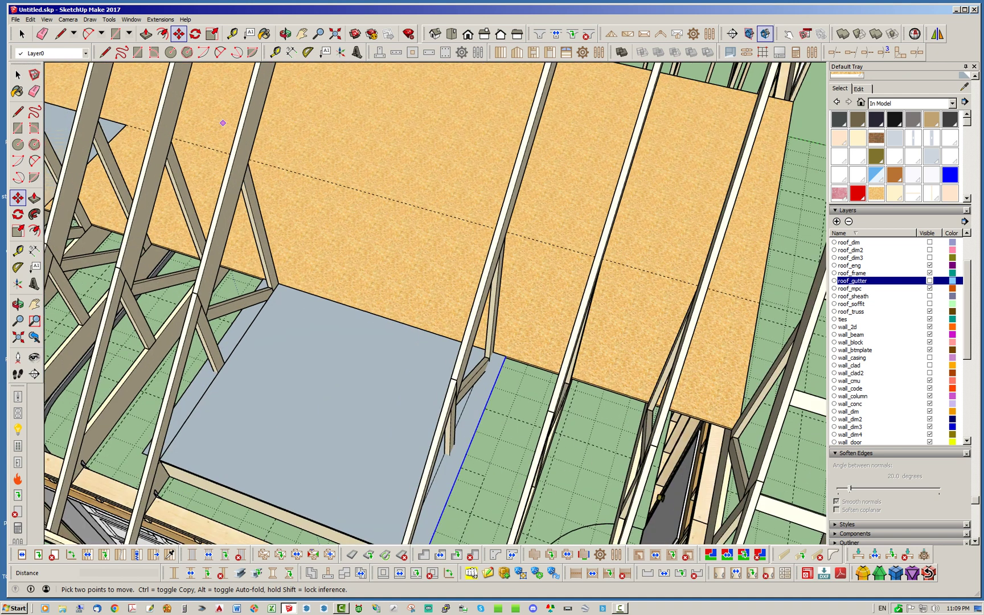
pyautogui.click(22, 34)
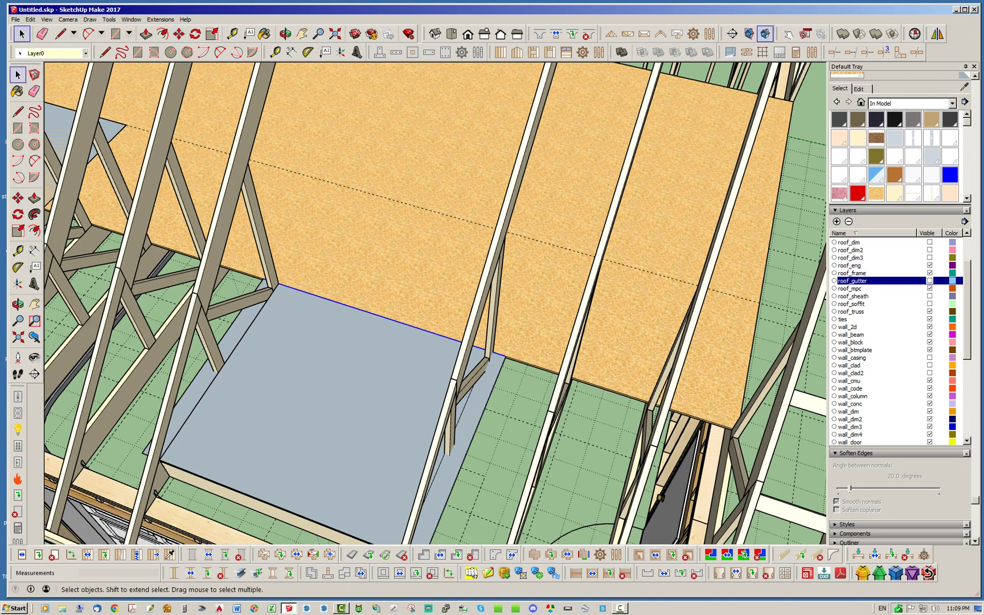
pyautogui.click(178, 33)
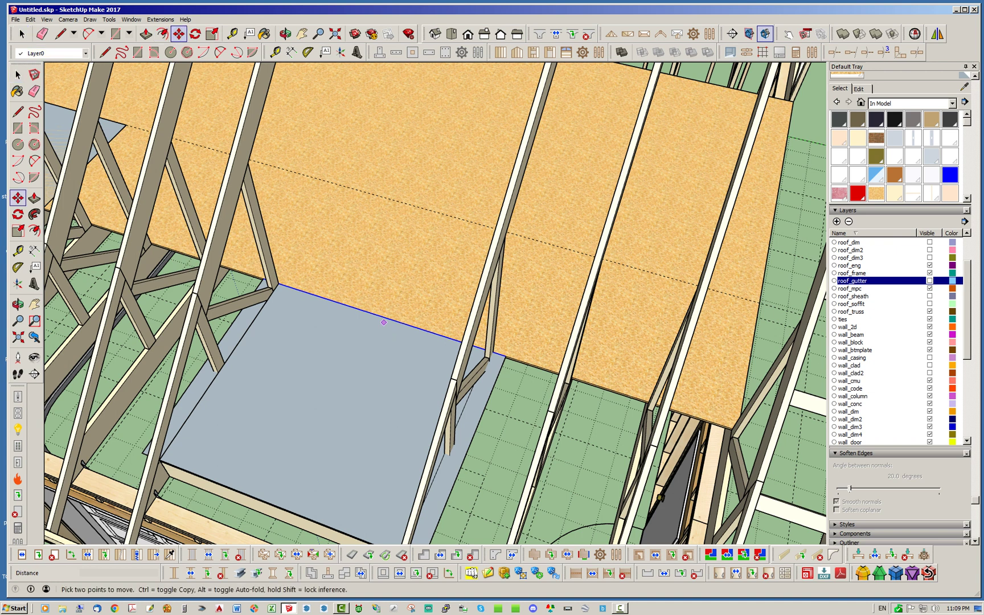
pyautogui.click(384, 322)
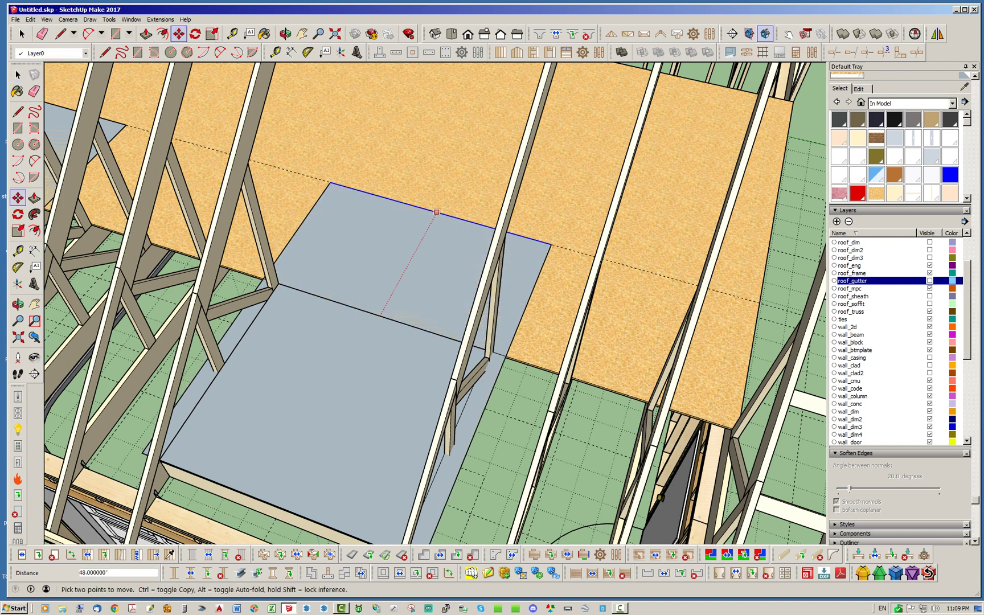
pyautogui.click(436, 213)
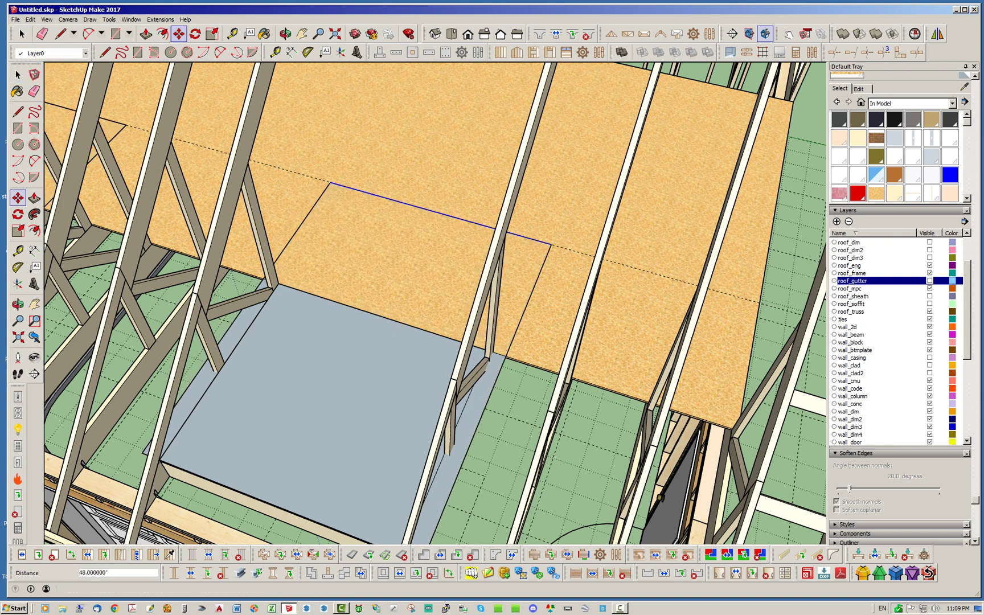
pyautogui.press('space')
# Measure the full length of the extended footprint's side edge, from its outer corner to its inner corner, without placing a dimension
pyautogui.scroll(-4, 385, 268)
pyautogui.moveTo(384, 268); pyautogui.dragTo(345, 234, button='middle')
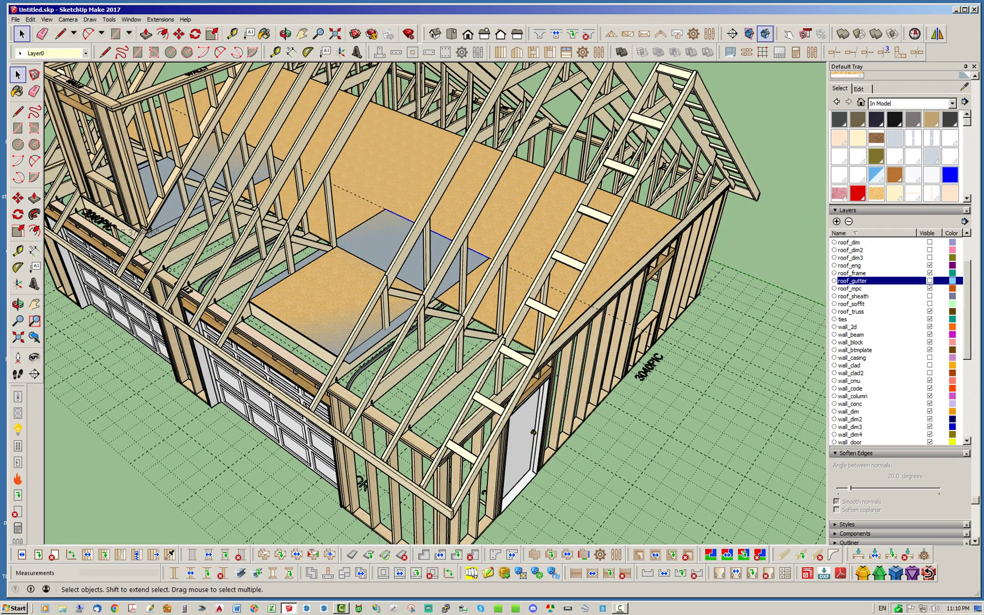
pyautogui.moveTo(344, 234); pyautogui.dragTo(367, 259, button='middle')
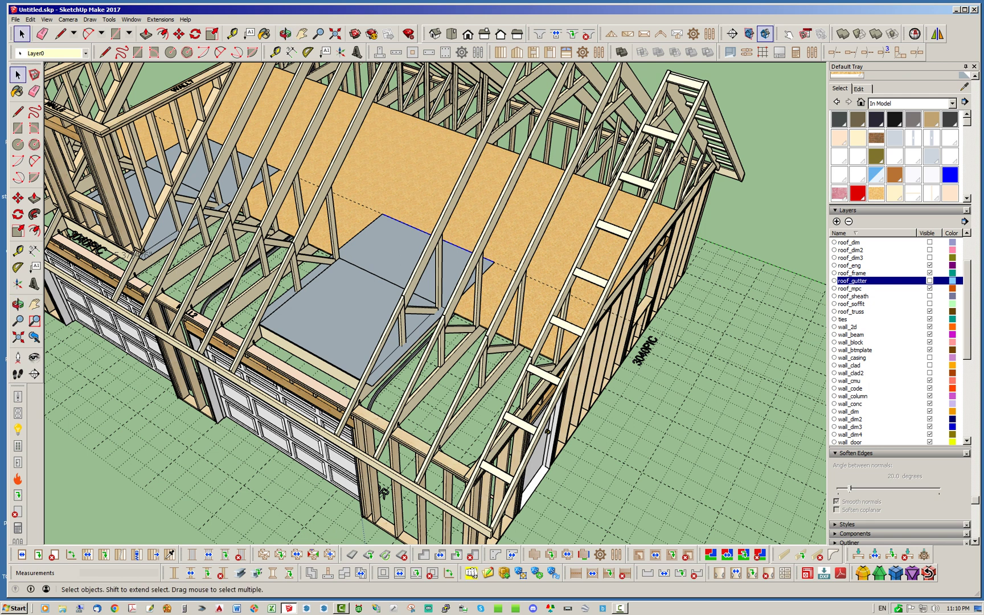
pyautogui.click(291, 52)
pyautogui.scroll(2, 461, 282)
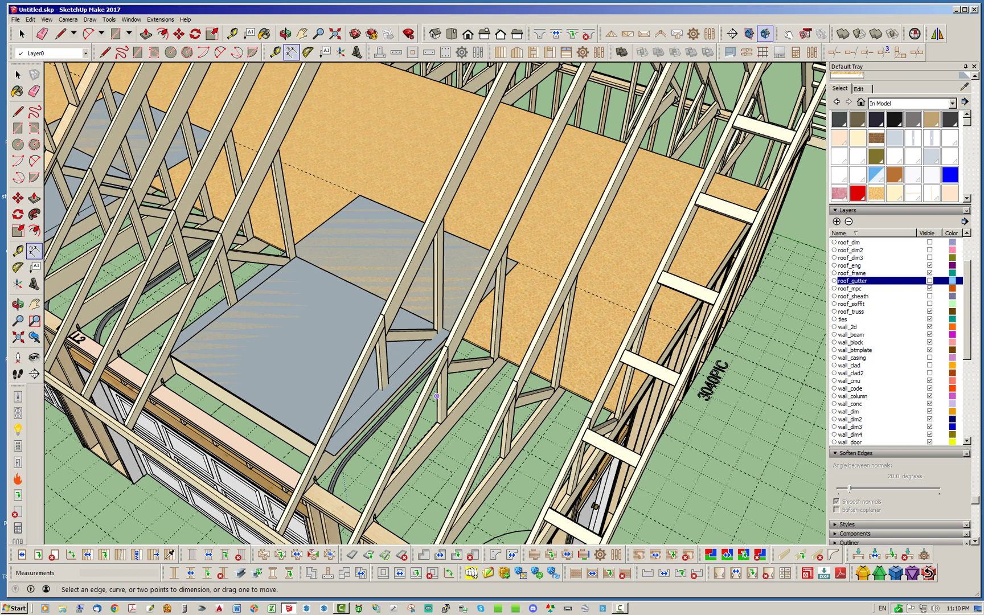
pyautogui.click(334, 456)
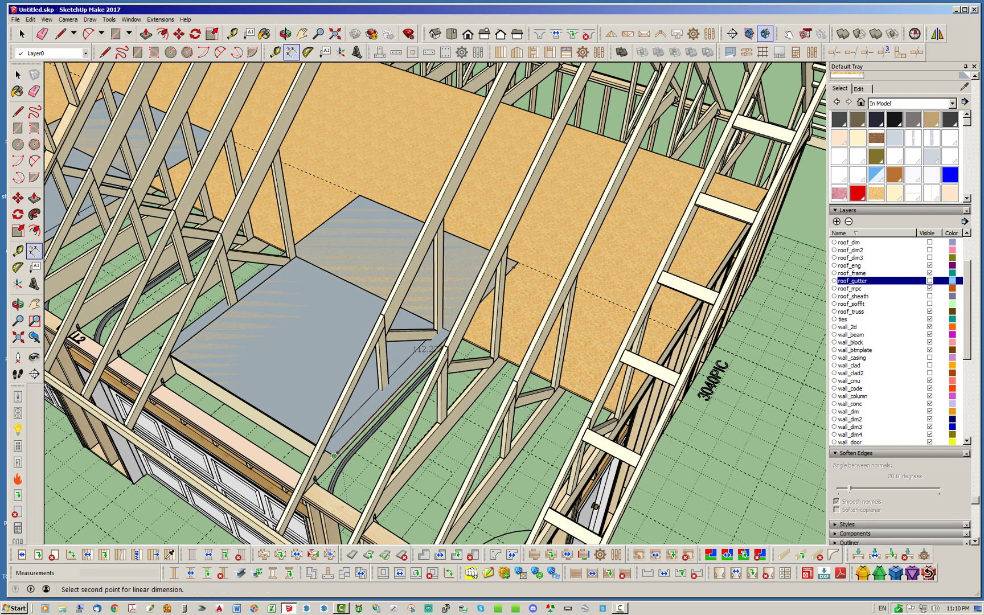
pyautogui.click(517, 262)
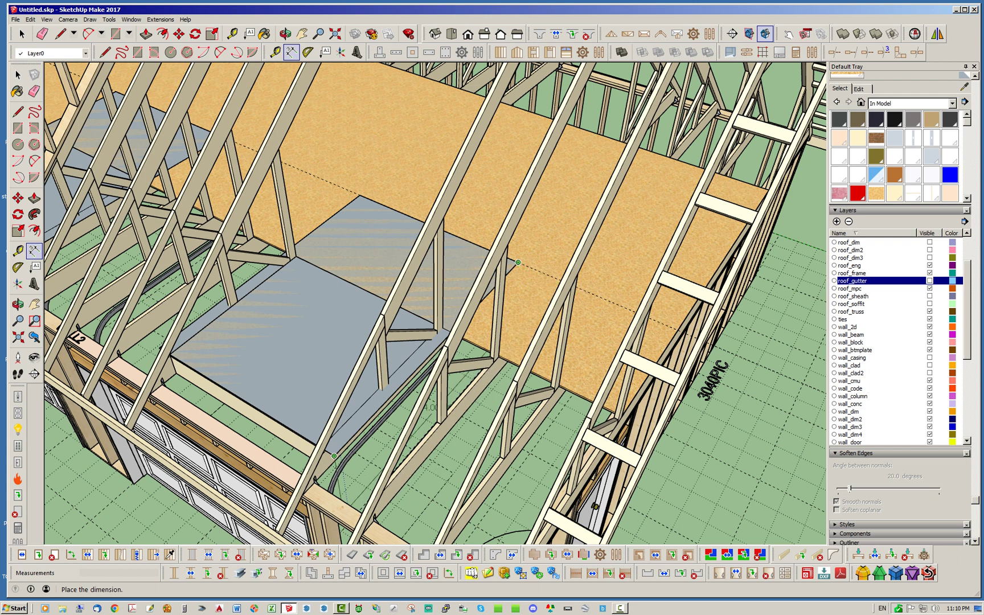
pyautogui.press('Escape')
# Check the wall assembly settings of the existing dormer's front wall without changing them
pyautogui.moveTo(364, 342)
pyautogui.mouseDown(button='middle')
pyautogui.moveTo(411, 393)
pyautogui.moveTo(535, 353)
pyautogui.mouseUp(button='middle')
pyautogui.scroll(-2, 412, 398)
pyautogui.moveTo(795, 395); pyautogui.dragTo(798, 307, button='middle')
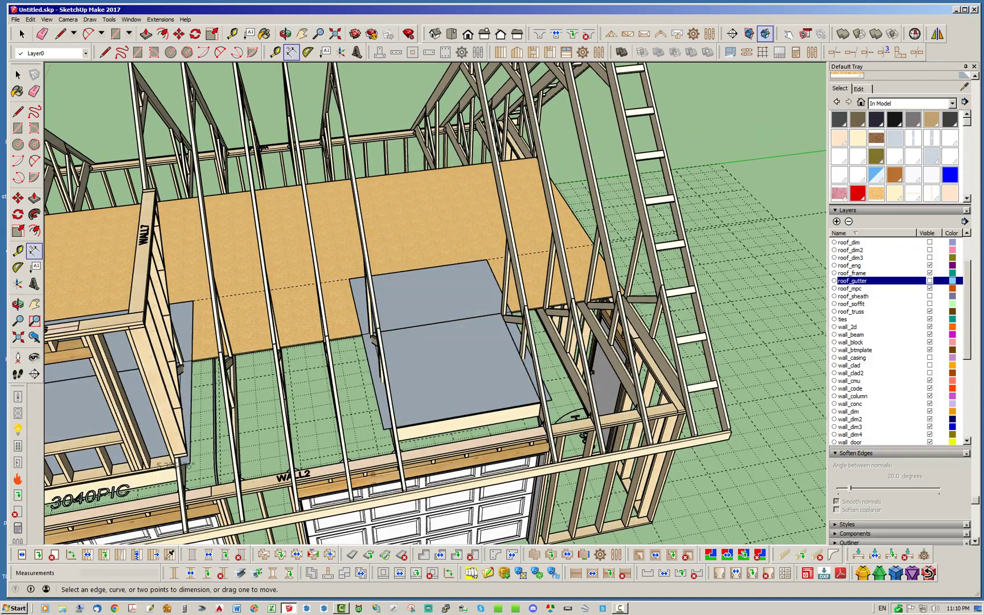
pyautogui.click(22, 34)
pyautogui.scroll(-3, 431, 355)
pyautogui.moveTo(431, 354); pyautogui.dragTo(417, 355, button='middle')
pyautogui.moveTo(319, 336); pyautogui.dragTo(214, 252, button='middle')
pyautogui.scroll(3, 214, 251)
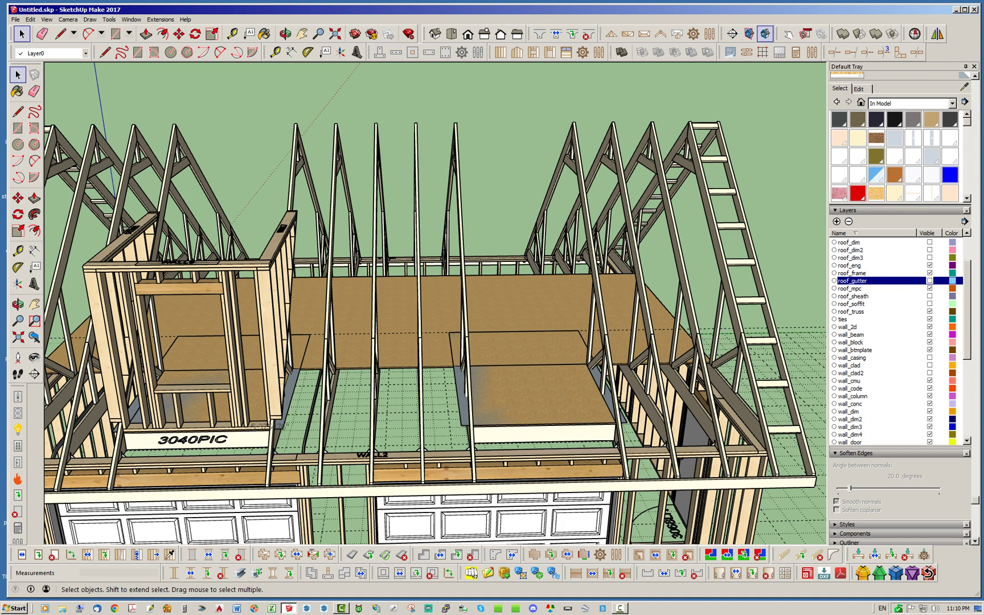
pyautogui.click(234, 265)
pyautogui.rightClick(234, 266)
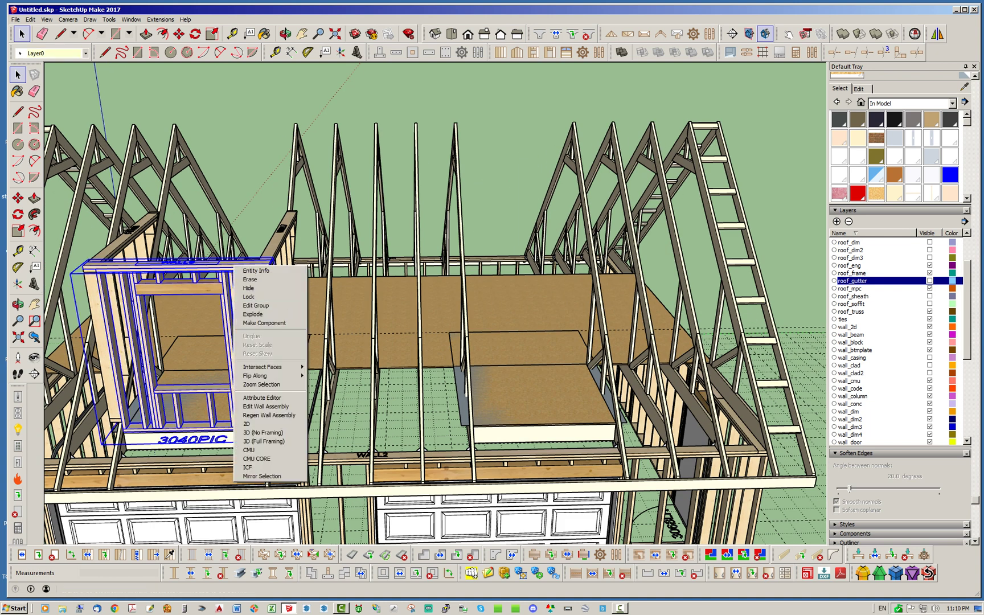
pyautogui.click(266, 406)
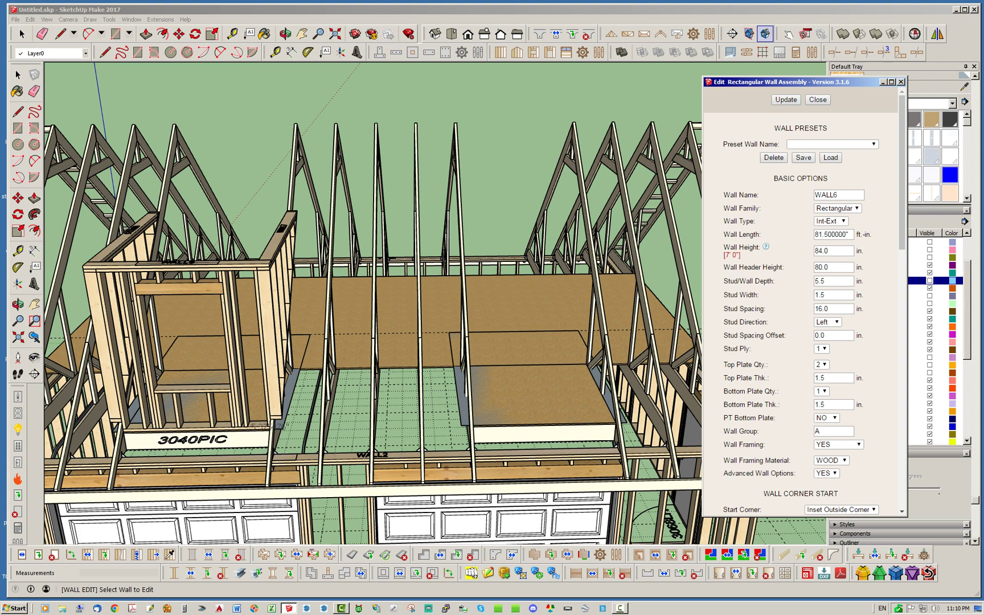
pyautogui.click(818, 100)
# Start a new rectangular wall assembly and set its wall height to 84 inches
pyautogui.moveTo(364, 342); pyautogui.dragTo(501, 347, button='middle')
pyautogui.moveTo(414, 483); pyautogui.dragTo(365, 436, button='middle')
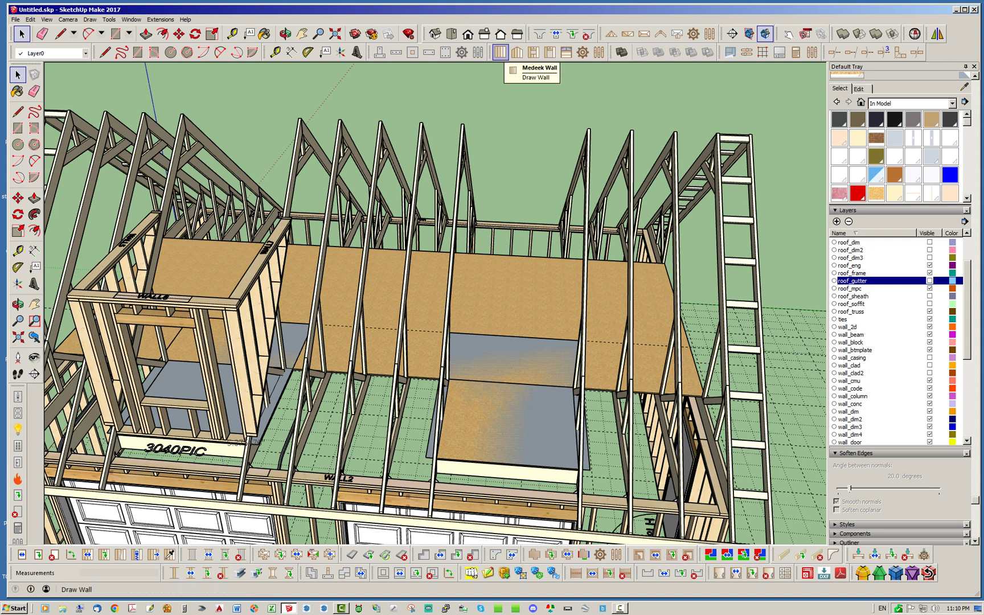
pyautogui.click(500, 52)
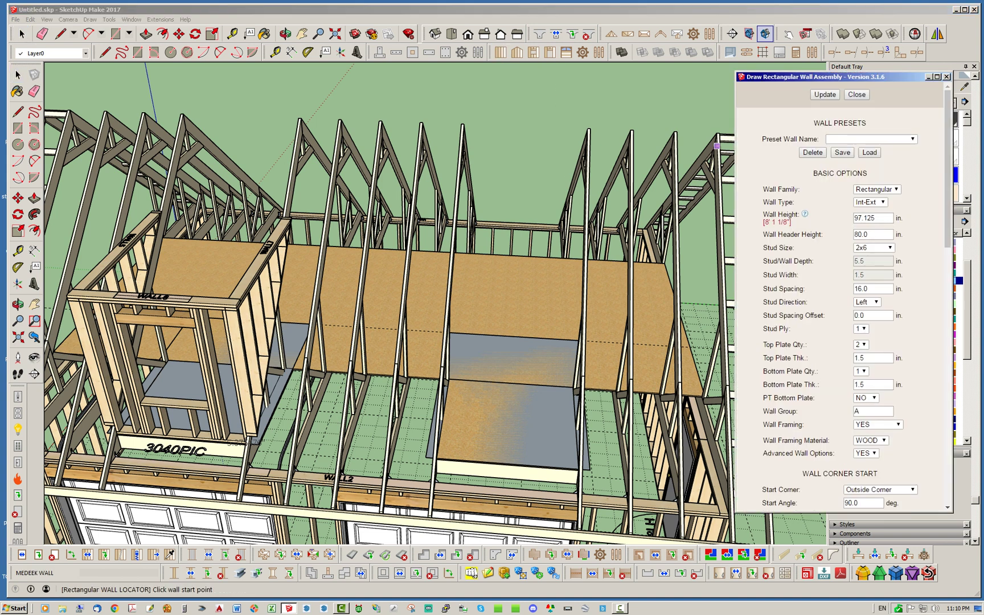
pyautogui.doubleClick(865, 218)
pyautogui.write('84')
pyautogui.click(928, 223)
# Draw the 114-inch side wall along the footprint edge facing the existing dormer, from the inner corner to the outer corner
pyautogui.moveTo(498, 332); pyautogui.dragTo(614, 385, button='middle')
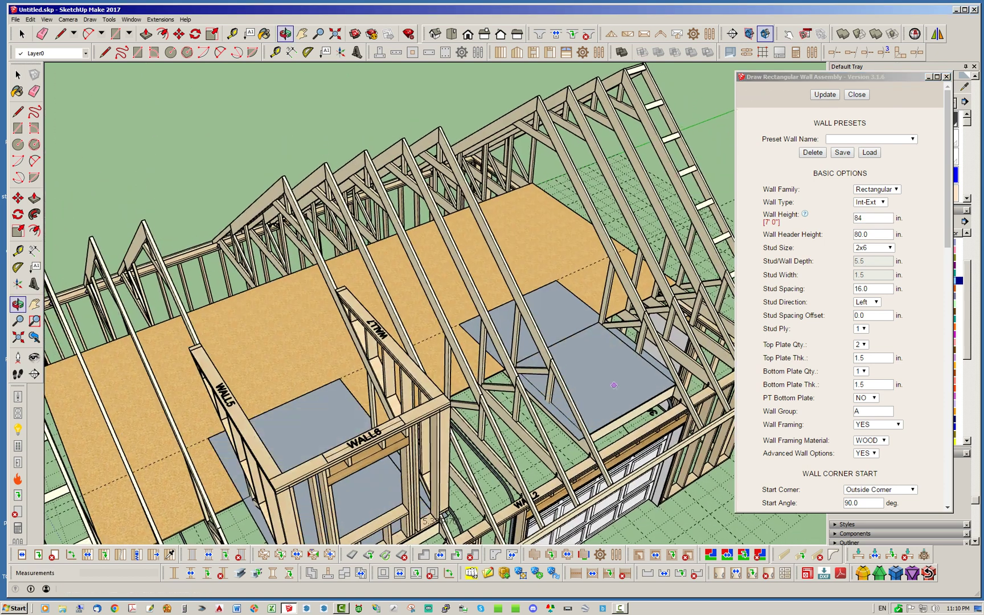
pyautogui.scroll(2, 495, 348)
pyautogui.click(434, 315)
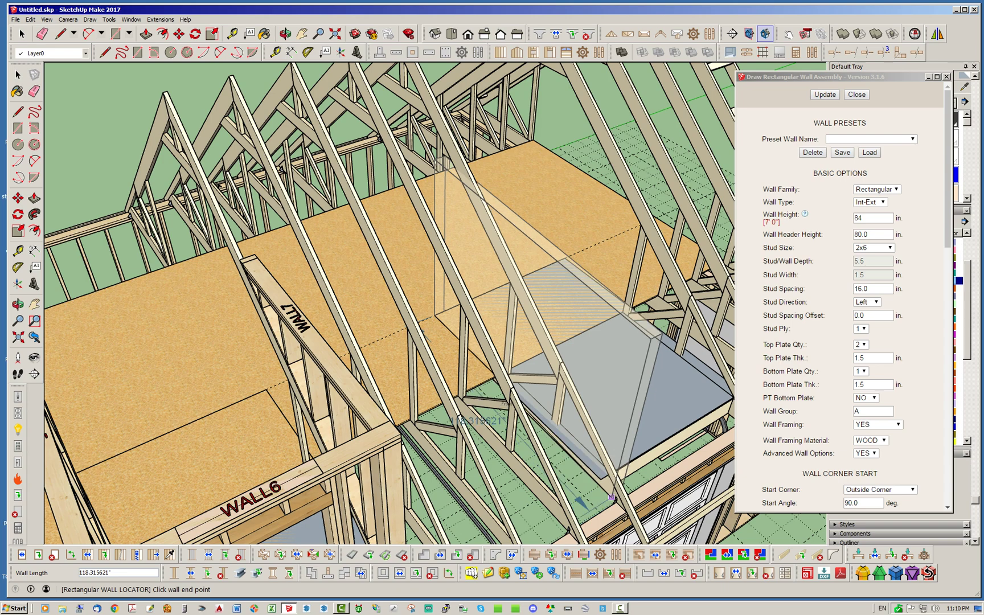
pyautogui.scroll(4, 605, 489)
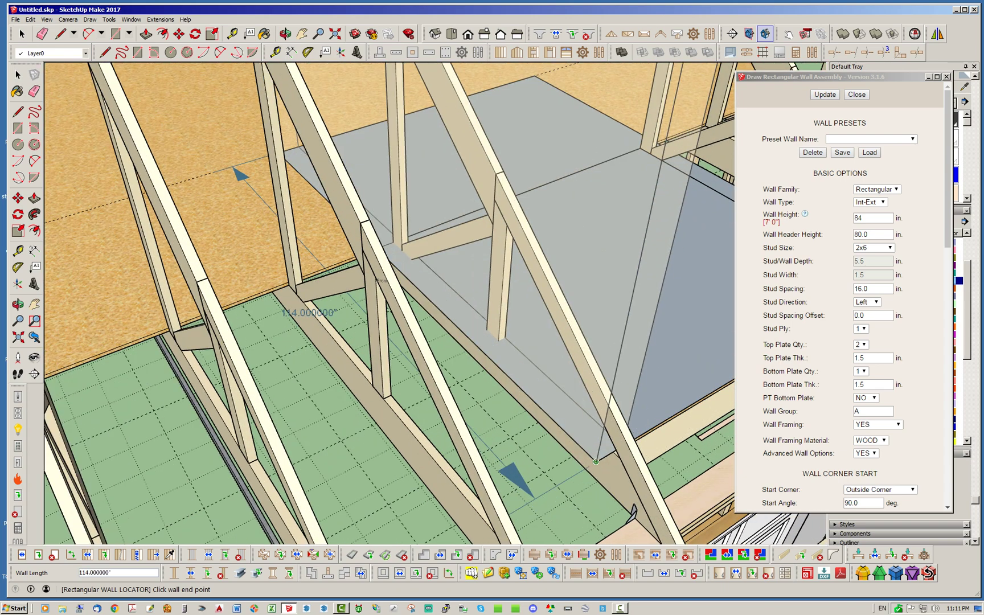
pyautogui.click(595, 462)
# Continue with the 81.5-inch front wall along the footprint's outer edge to the opposite outer corner
pyautogui.moveTo(450, 407); pyautogui.dragTo(234, 398, button='middle')
pyautogui.scroll(-2, 232, 397)
pyautogui.scroll(-1, 232, 397)
pyautogui.scroll(5, 544, 424)
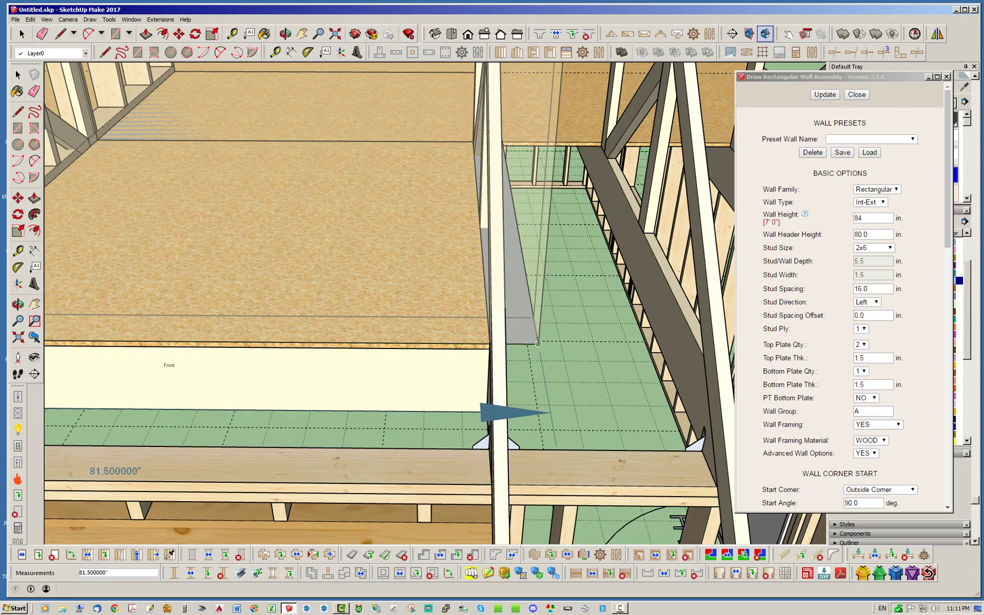
pyautogui.click(538, 344)
# Finish the wall run with the 114-inch side wall back to the footprint's remaining inner corner on the attic floor
pyautogui.moveTo(541, 336); pyautogui.dragTo(259, 345, button='middle')
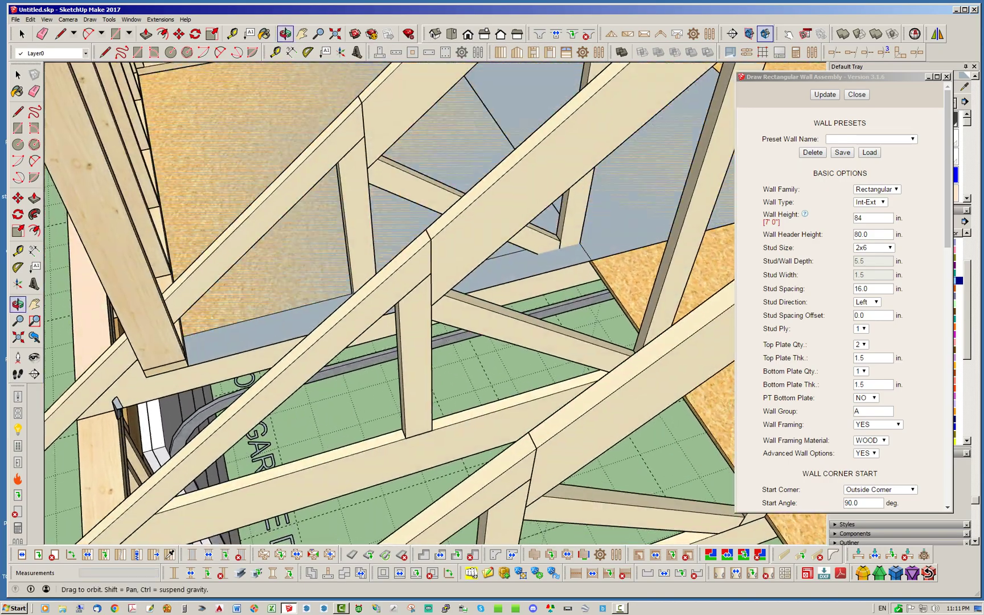
pyautogui.scroll(-2, 256, 343)
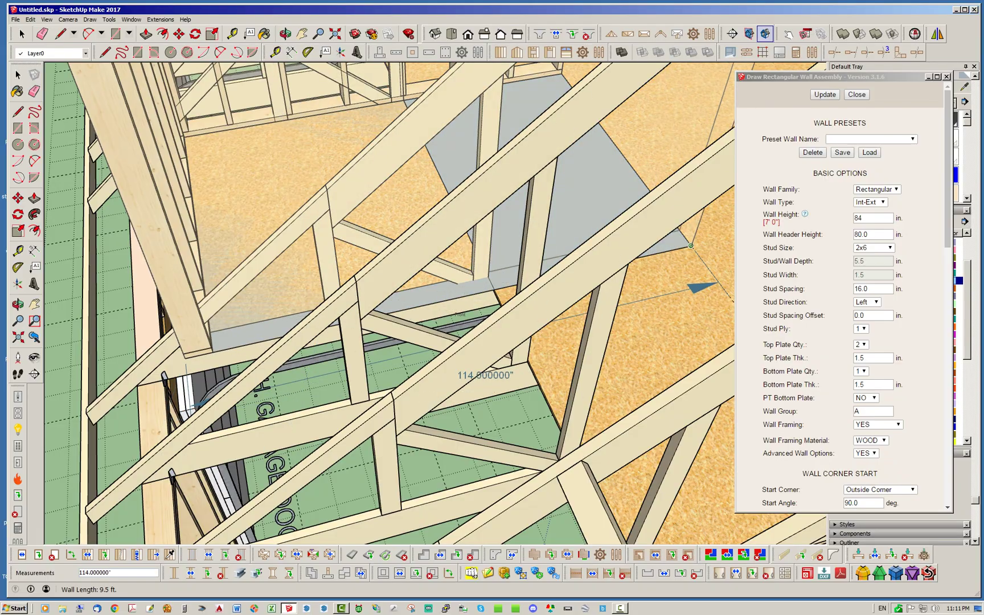
pyautogui.moveTo(437, 317); pyautogui.dragTo(592, 379, button='middle')
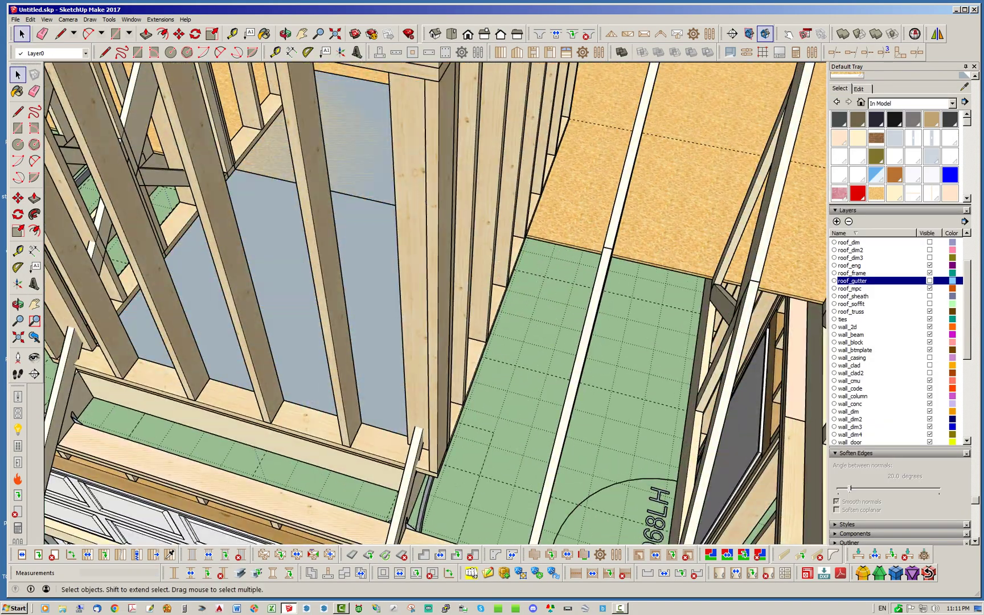
# Examine the new dormer walls beside the existing dormer, including the front wall's corner framing and bottom plate close up
pyautogui.scroll(-4, 593, 382)
pyautogui.moveTo(404, 376); pyautogui.dragTo(413, 325, button='middle')
pyautogui.scroll(-2, 371, 362)
pyautogui.moveTo(372, 364); pyautogui.dragTo(438, 316, button='middle')
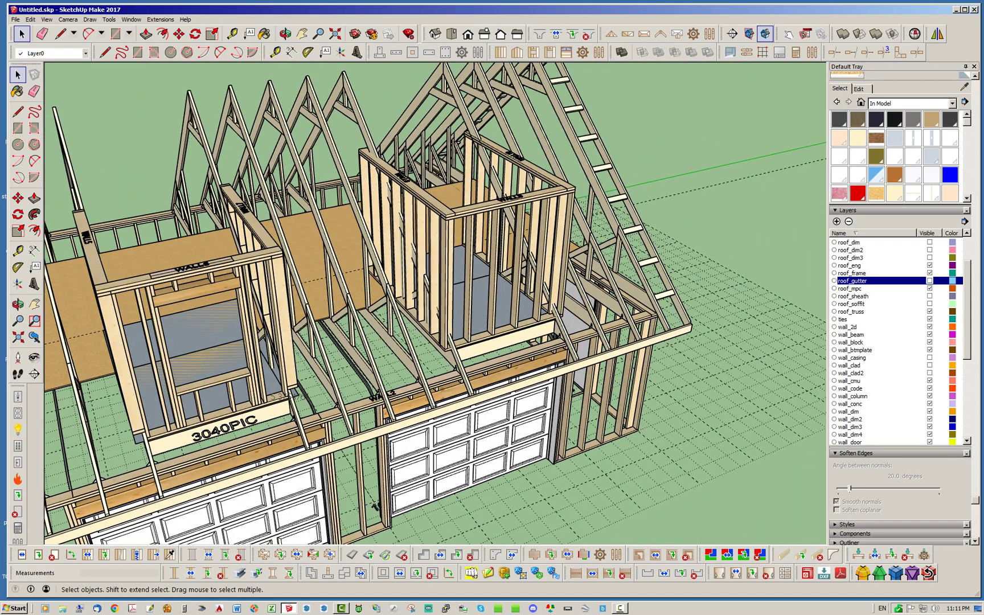
pyautogui.click(516, 274)
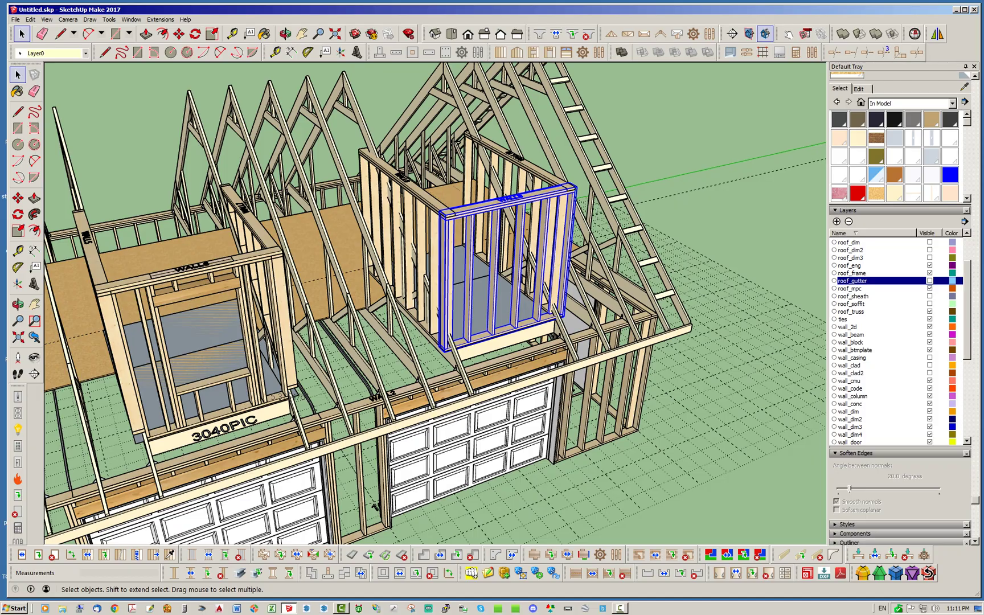
pyautogui.click(248, 311)
pyautogui.click(325, 347)
pyautogui.scroll(3, 289, 268)
pyautogui.moveTo(289, 268); pyautogui.dragTo(231, 284, button='middle')
pyautogui.moveTo(426, 379); pyautogui.dragTo(367, 329)
pyautogui.press('space')
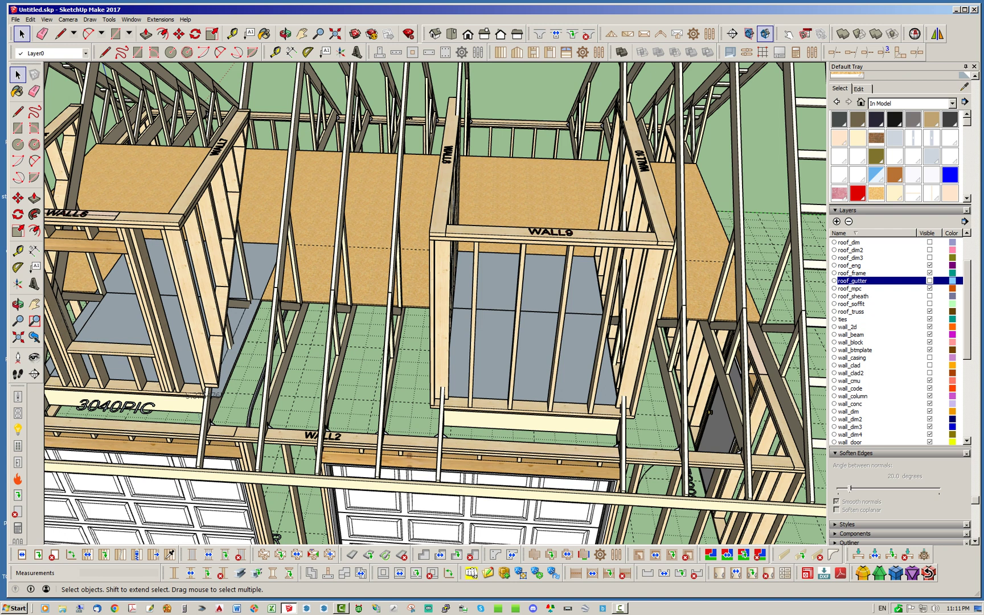
pyautogui.click(515, 341)
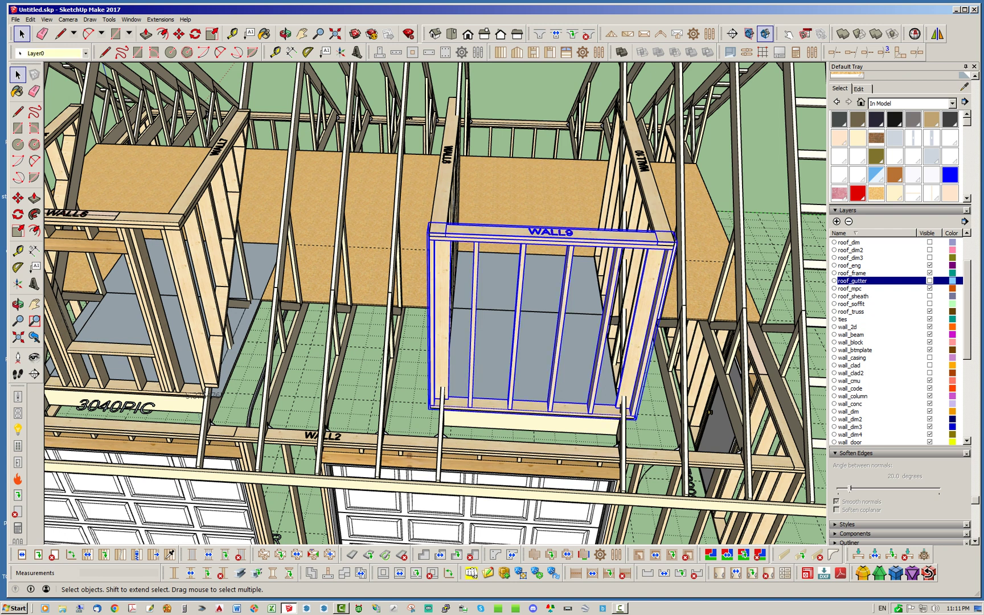
pyautogui.moveTo(424, 365); pyautogui.dragTo(467, 370, button='middle')
pyautogui.scroll(5, 500, 373)
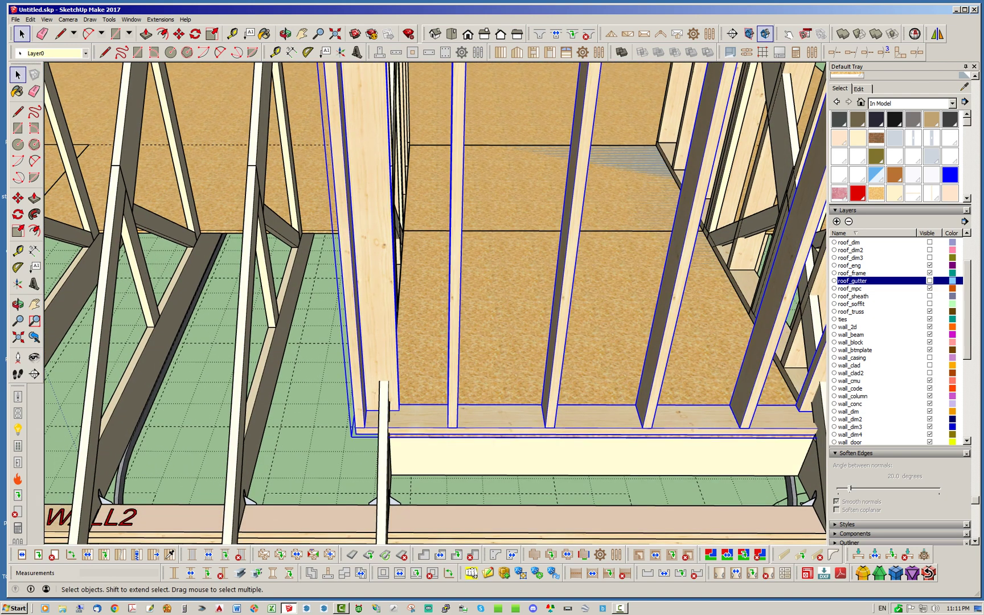
pyautogui.scroll(-4, 397, 407)
pyautogui.moveTo(397, 407); pyautogui.dragTo(373, 390, button='middle')
pyautogui.scroll(-5, 316, 404)
pyautogui.click(344, 381)
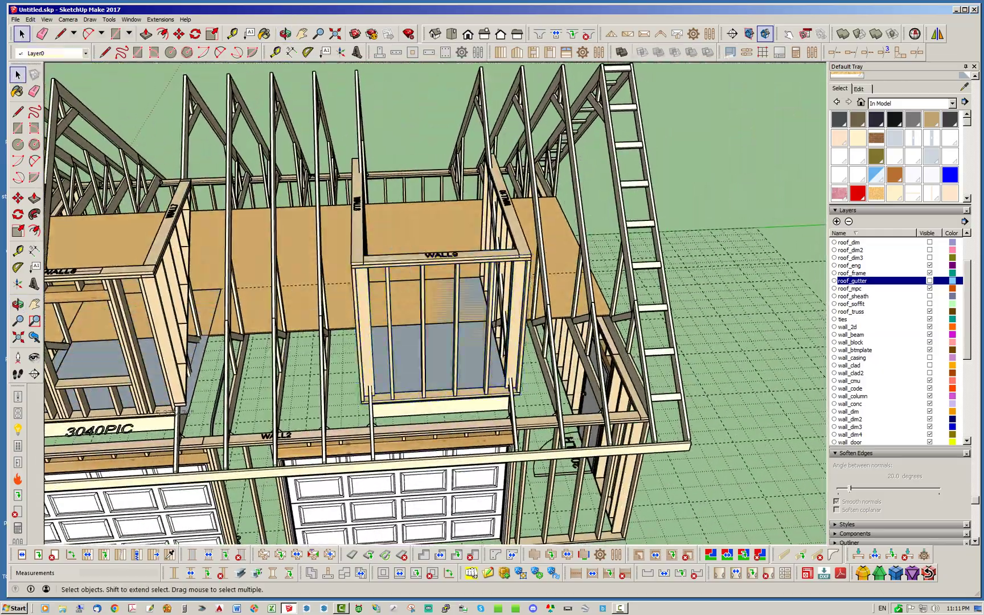
# Open the new dormer's front wall for wall assembly editing and set its start corner to Inset Outside Corner
pyautogui.click(482, 253)
pyautogui.rightClick(481, 252)
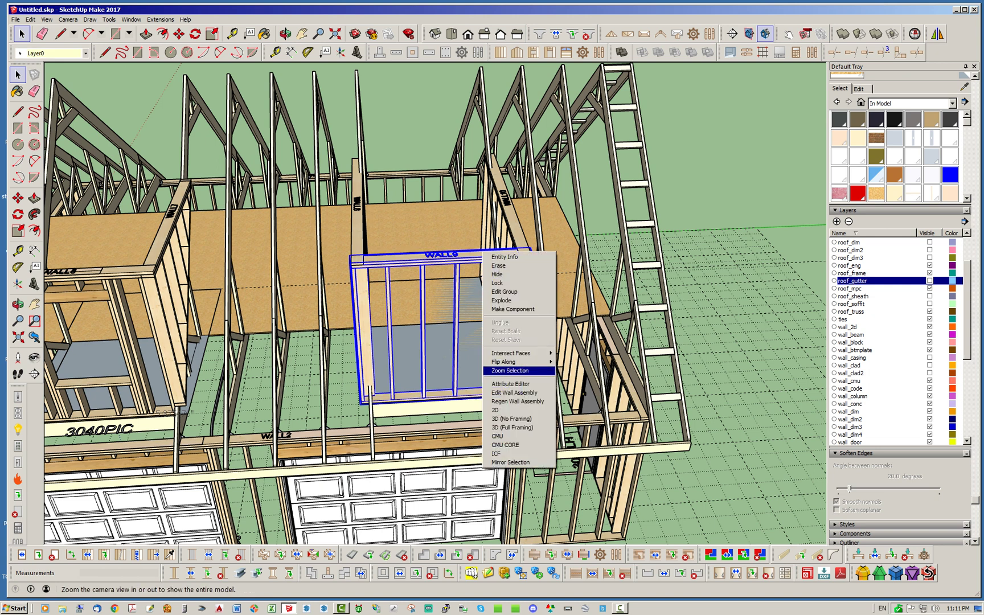
pyautogui.click(512, 392)
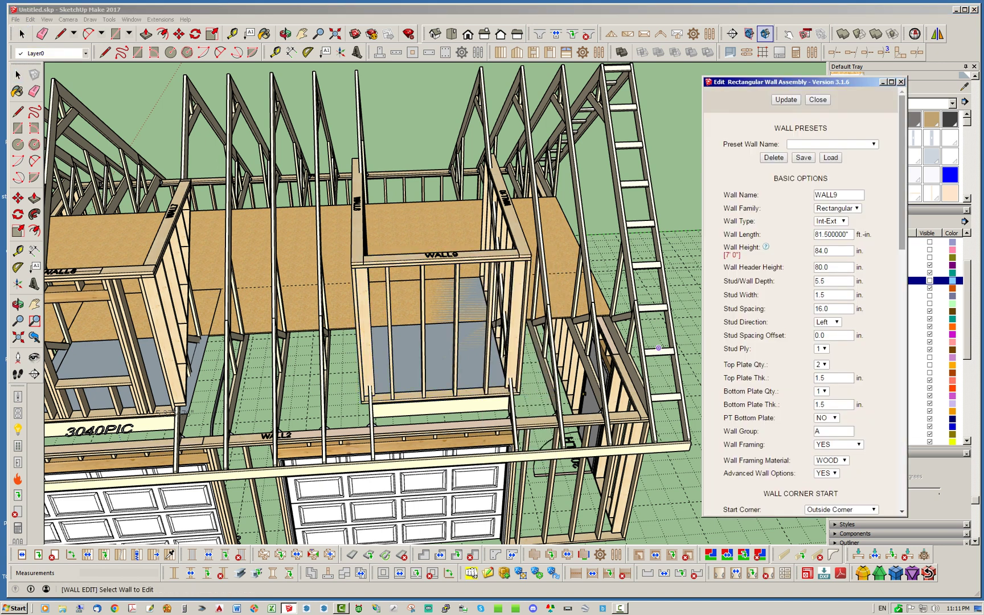
pyautogui.scroll(-7, 800, 308)
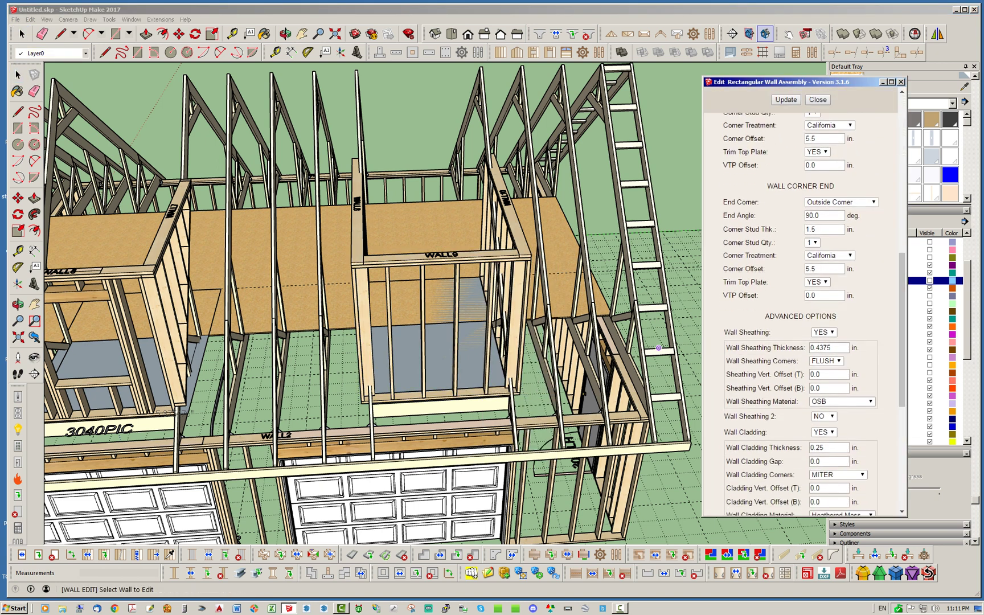
pyautogui.scroll(4, 800, 308)
pyautogui.click(842, 277)
pyautogui.click(838, 303)
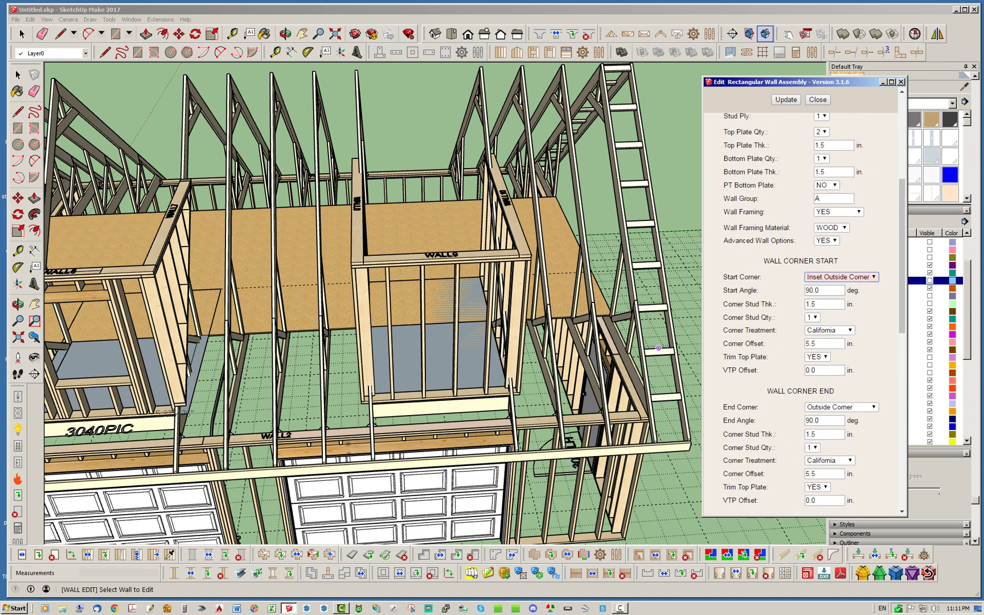
# Set the front wall's end corner to Inset Outside Corner as well and apply the update to the wall
pyautogui.click(841, 407)
pyautogui.press('Down')
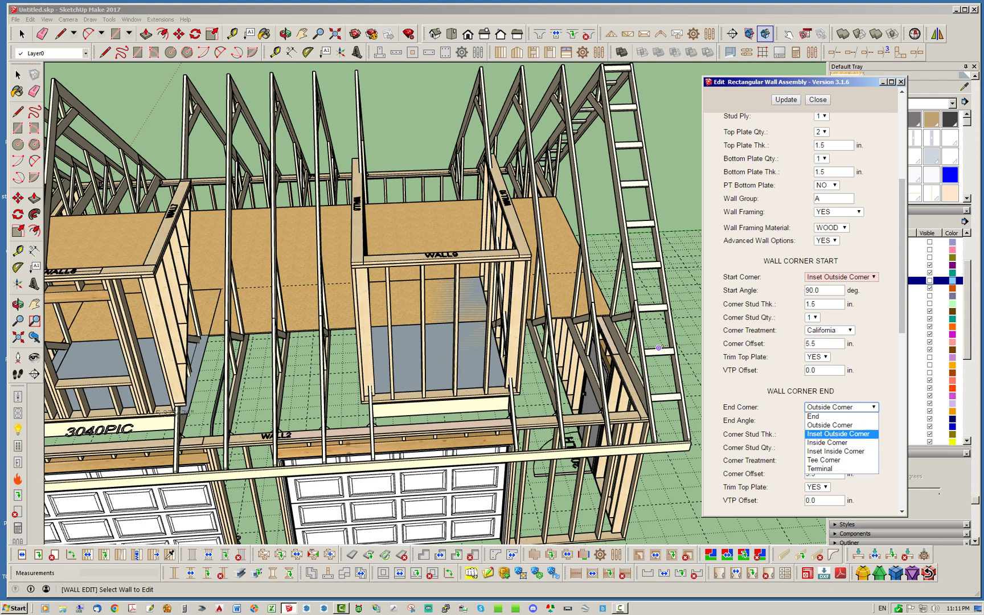
pyautogui.press('Return')
pyautogui.press('Return')
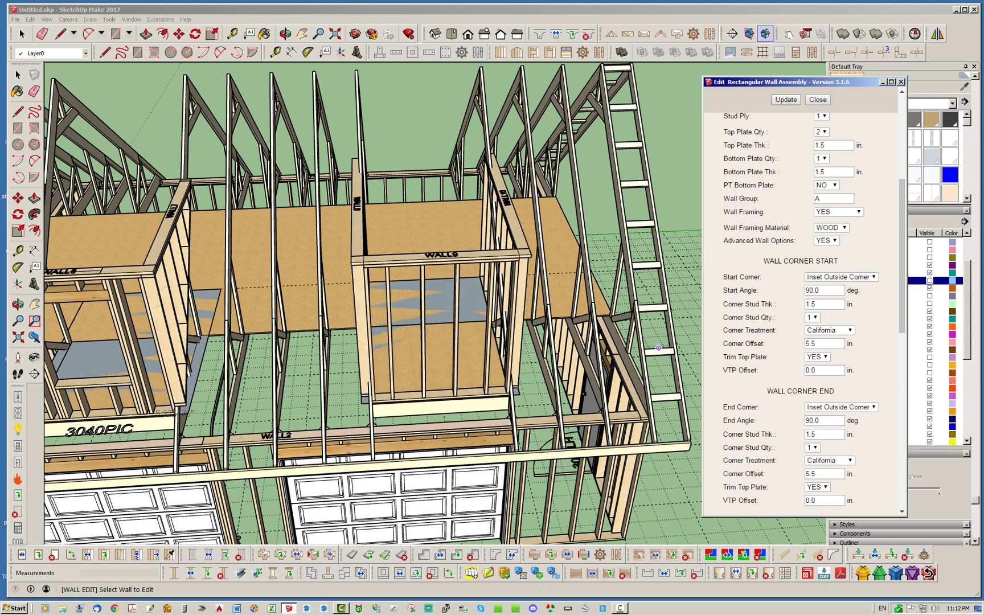
pyautogui.click(818, 100)
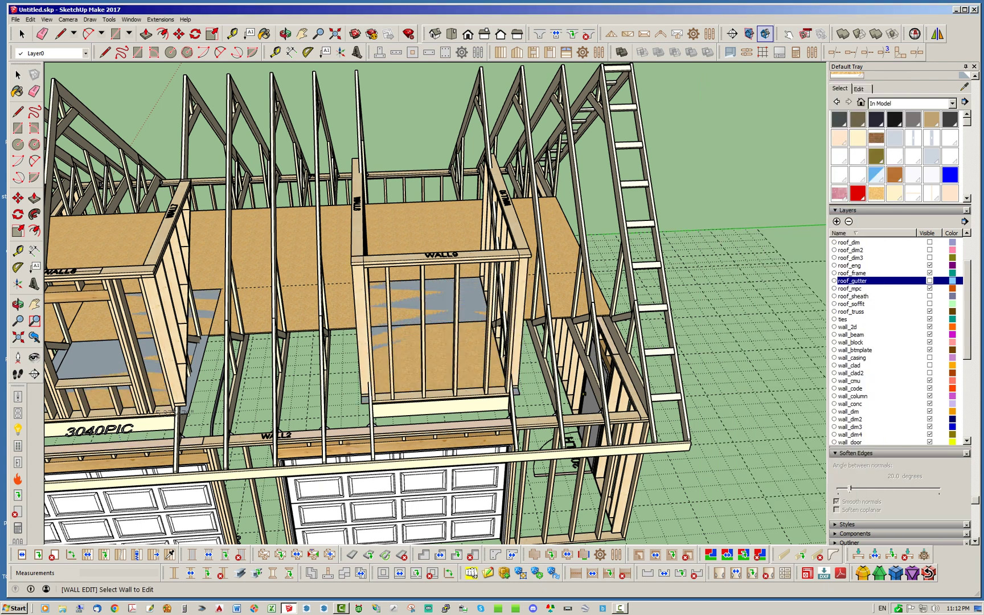
# Examine the outer corner where the front wall meets WALL10, including the framing at the bottom plate
pyautogui.moveTo(509, 270); pyautogui.dragTo(450, 277, button='middle')
pyautogui.scroll(4, 418, 265)
pyautogui.scroll(3, 418, 264)
pyautogui.scroll(-5, 447, 276)
pyautogui.scroll(1, 467, 379)
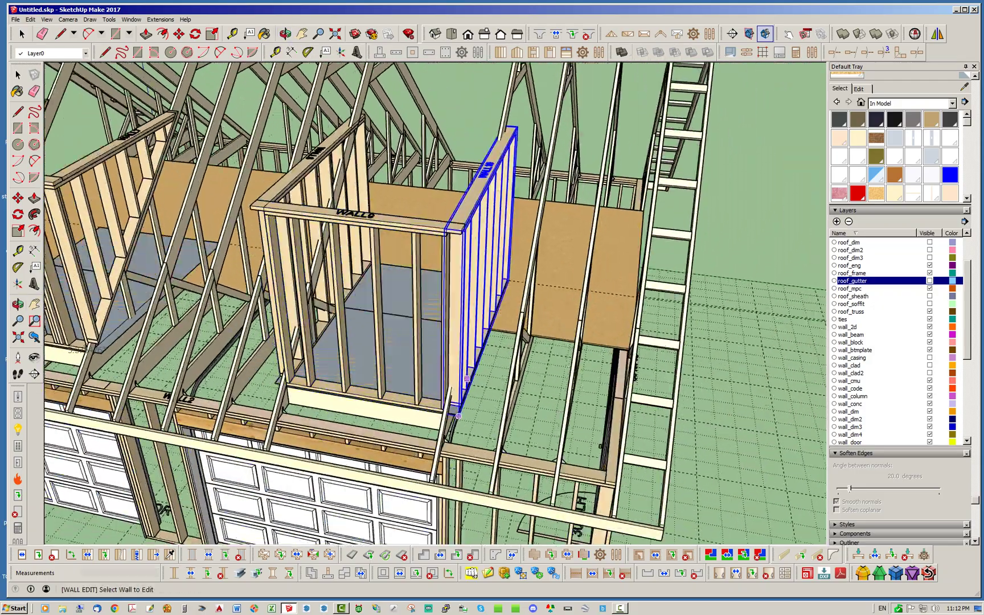
pyautogui.scroll(6, 467, 379)
pyautogui.moveTo(467, 379); pyautogui.dragTo(436, 376, button='middle')
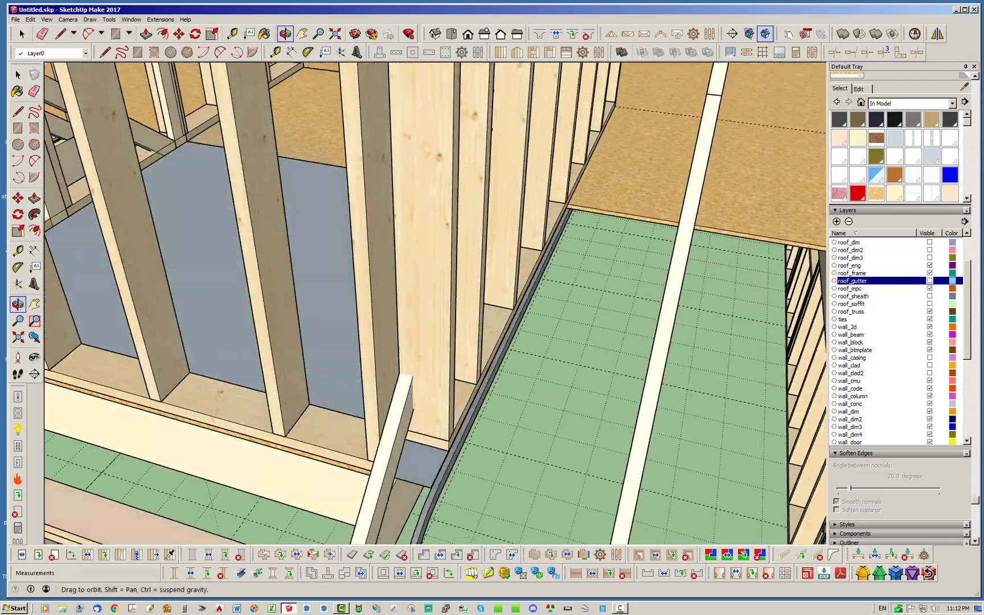
pyautogui.moveTo(450, 484); pyautogui.dragTo(439, 510, button='middle')
pyautogui.scroll(-6, 438, 512)
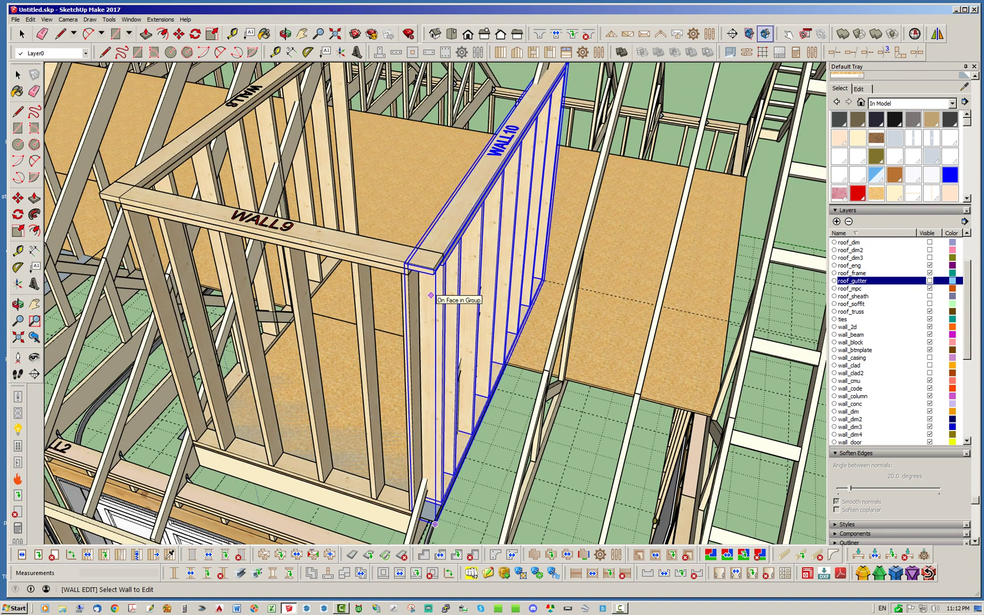
# Change the start corner of side wall WALL10 to Outside Corner and update the wall assembly
pyautogui.click(22, 34)
pyautogui.rightClick(467, 200)
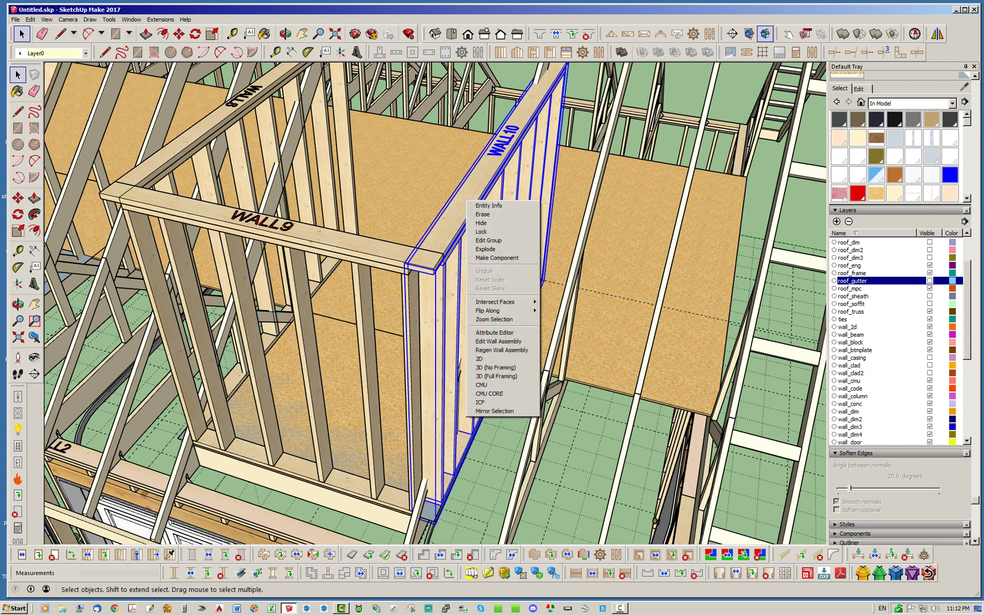
pyautogui.click(498, 341)
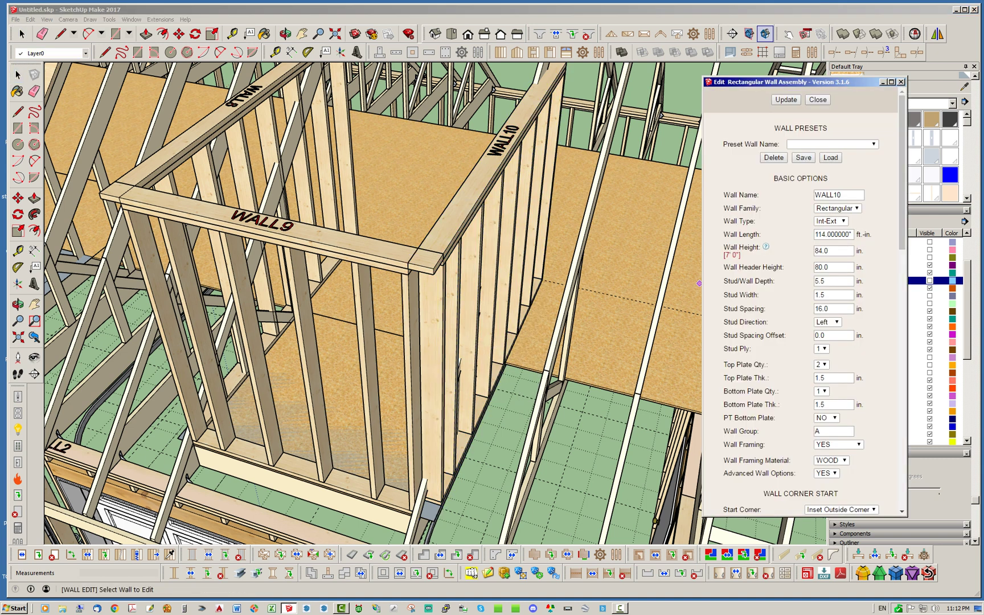
pyautogui.scroll(-5, 801, 313)
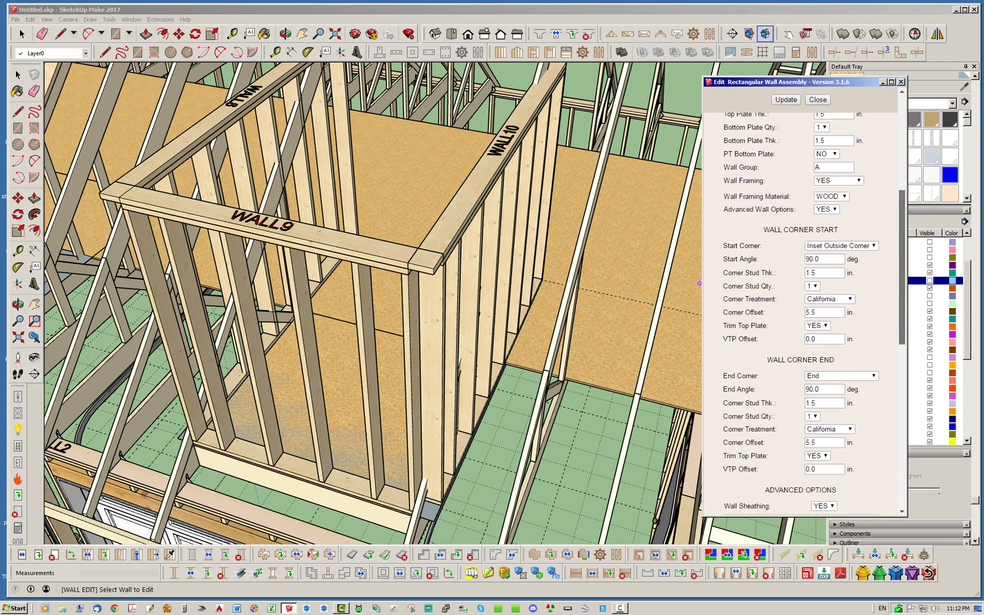
pyautogui.click(841, 246)
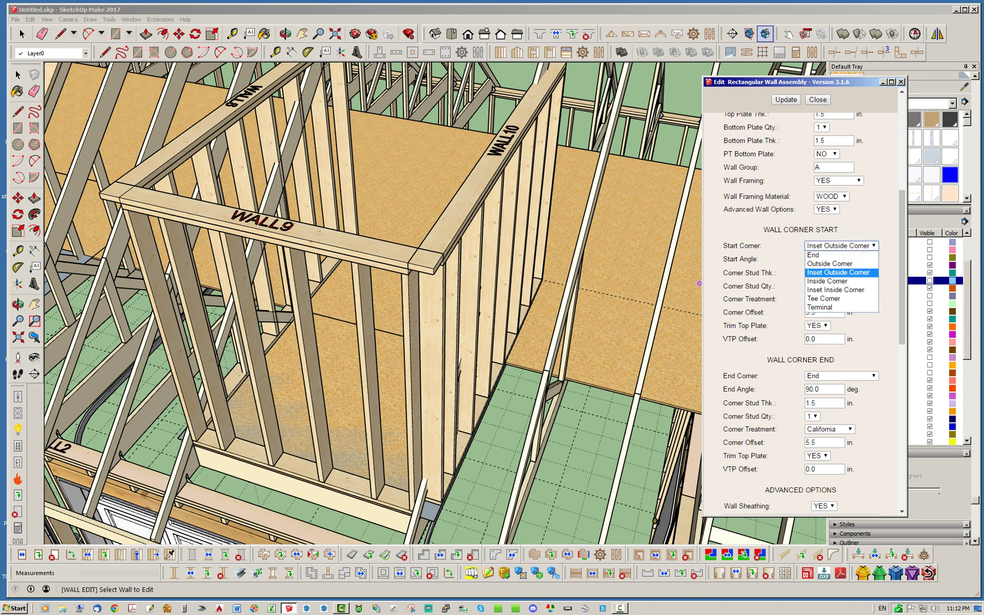
pyautogui.click(830, 264)
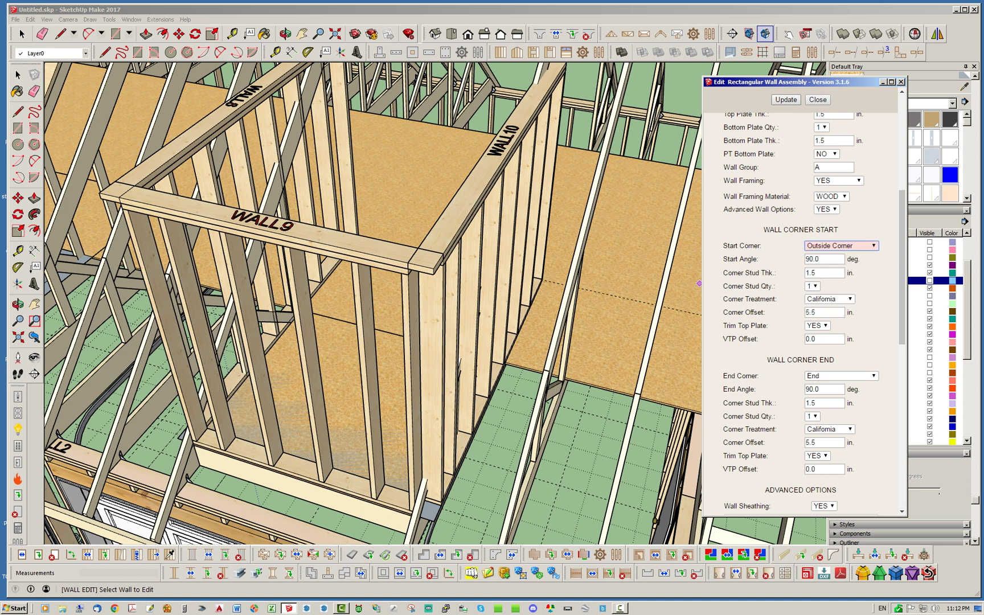
pyautogui.click(786, 99)
pyautogui.click(818, 99)
# Change the end corner of the opposite side wall, WALL8, to Outside Corner and update the wall assembly
pyautogui.moveTo(321, 226); pyautogui.dragTo(604, 242, button='middle')
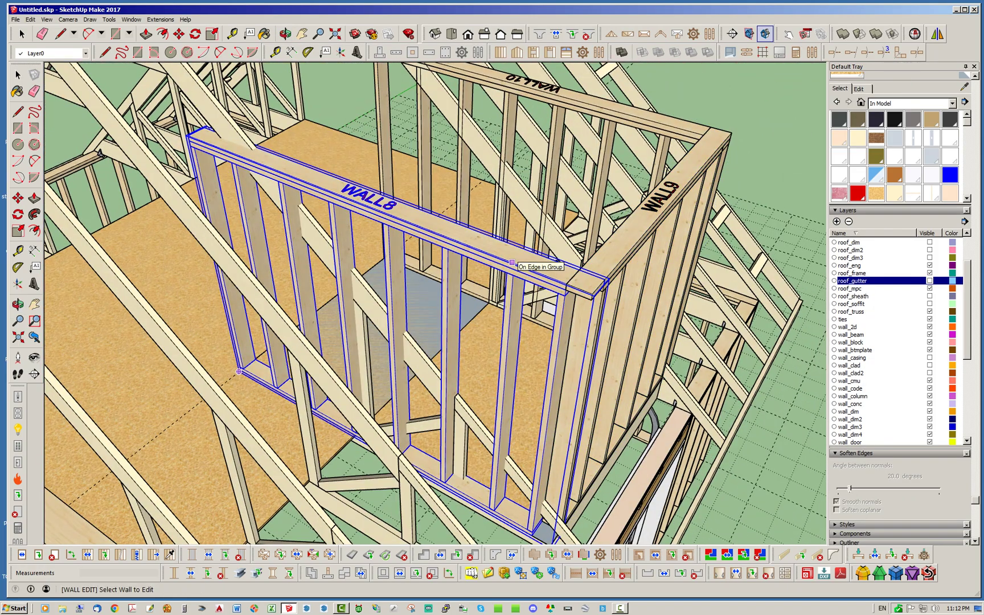
pyautogui.click(512, 263)
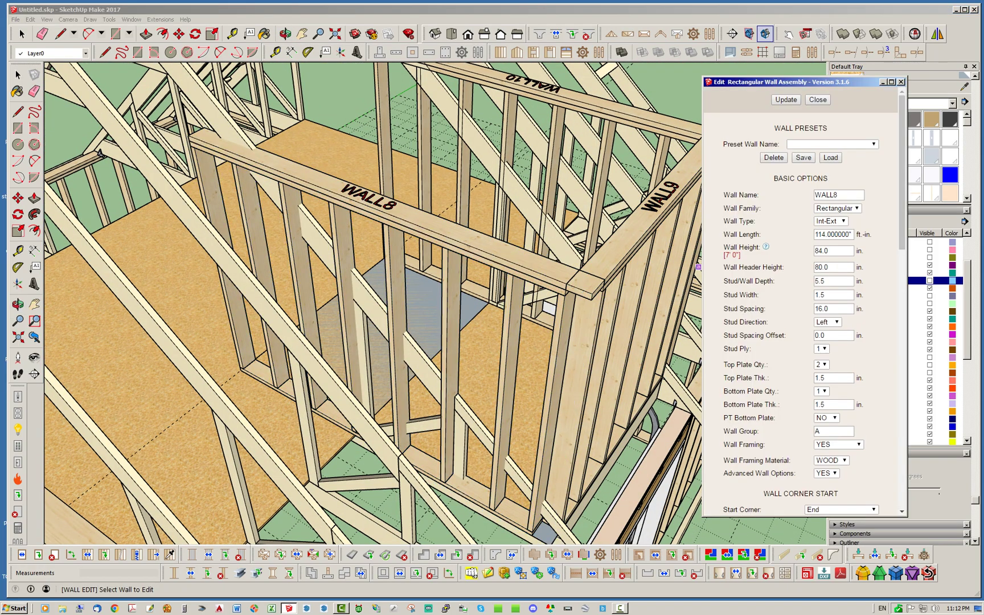
pyautogui.scroll(-6, 800, 302)
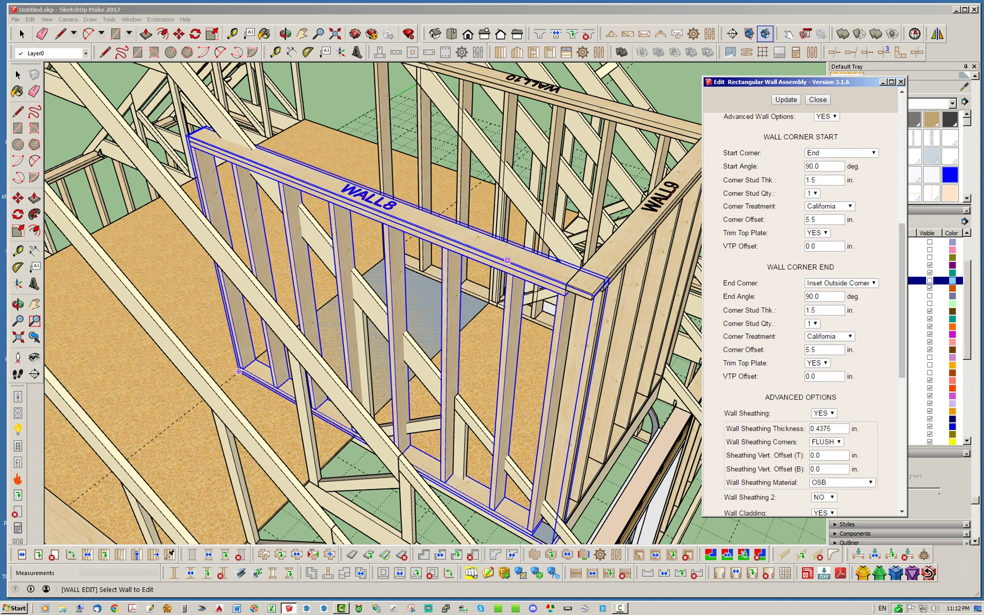
pyautogui.click(841, 283)
pyautogui.click(830, 300)
pyautogui.click(786, 100)
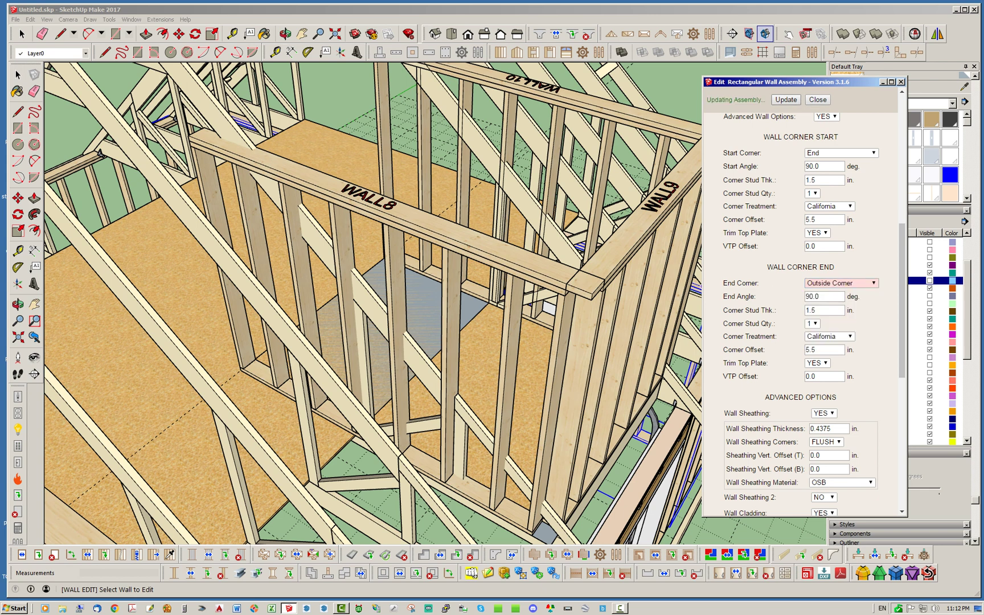
pyautogui.click(818, 100)
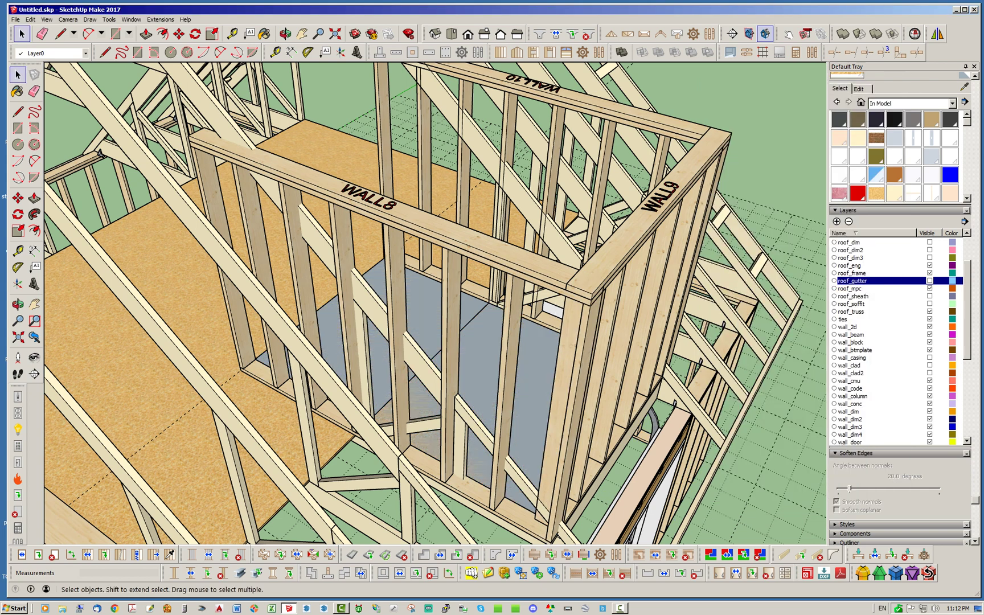
# Review the garage framing with both dormers from outside and save the model
pyautogui.scroll(-5, 566, 365)
pyautogui.moveTo(567, 365); pyautogui.dragTo(316, 348, button='middle')
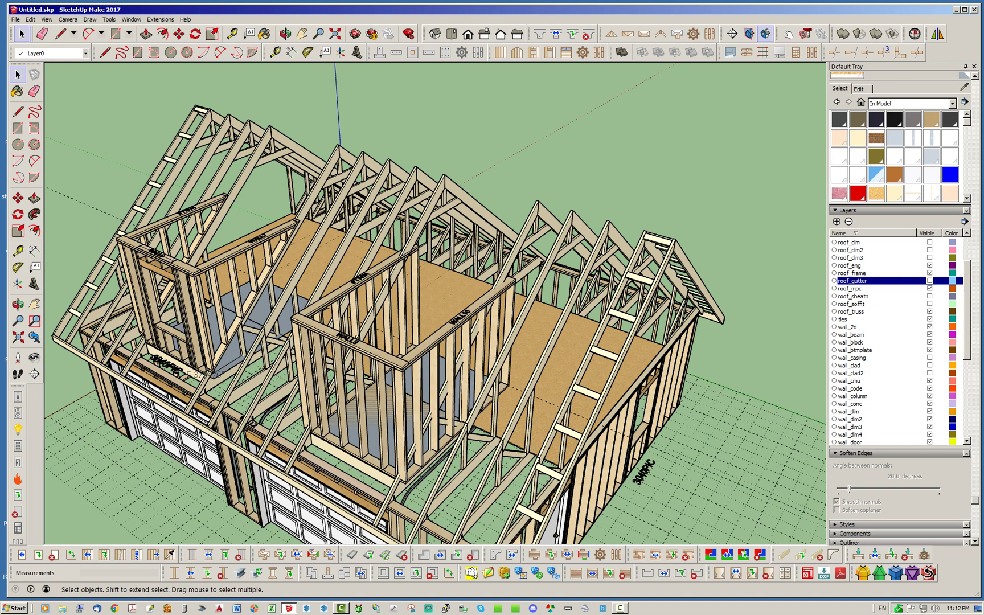
pyautogui.moveTo(319, 348); pyautogui.dragTo(364, 307, button='middle')
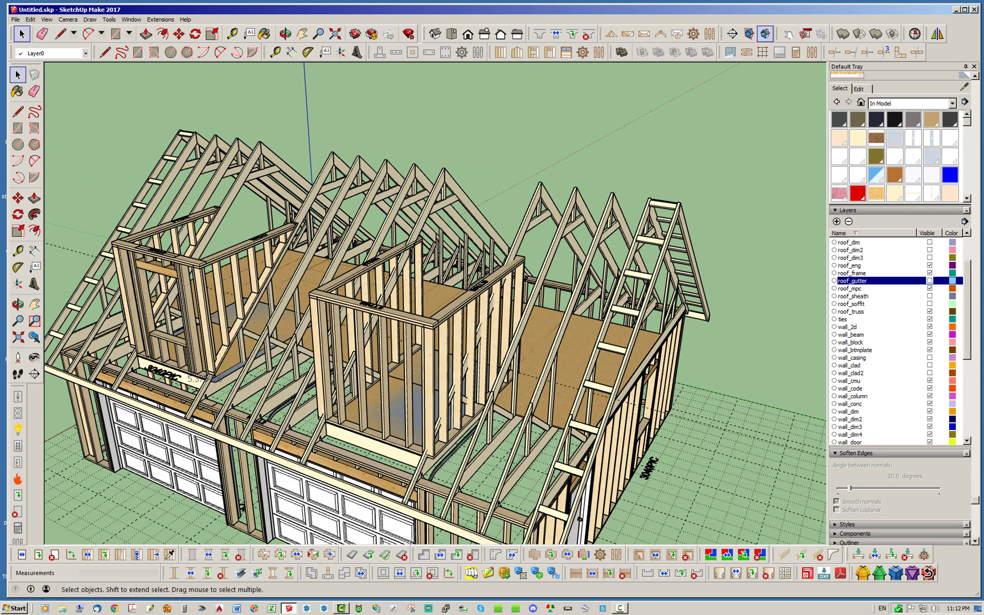
pyautogui.scroll(-2, 432, 287)
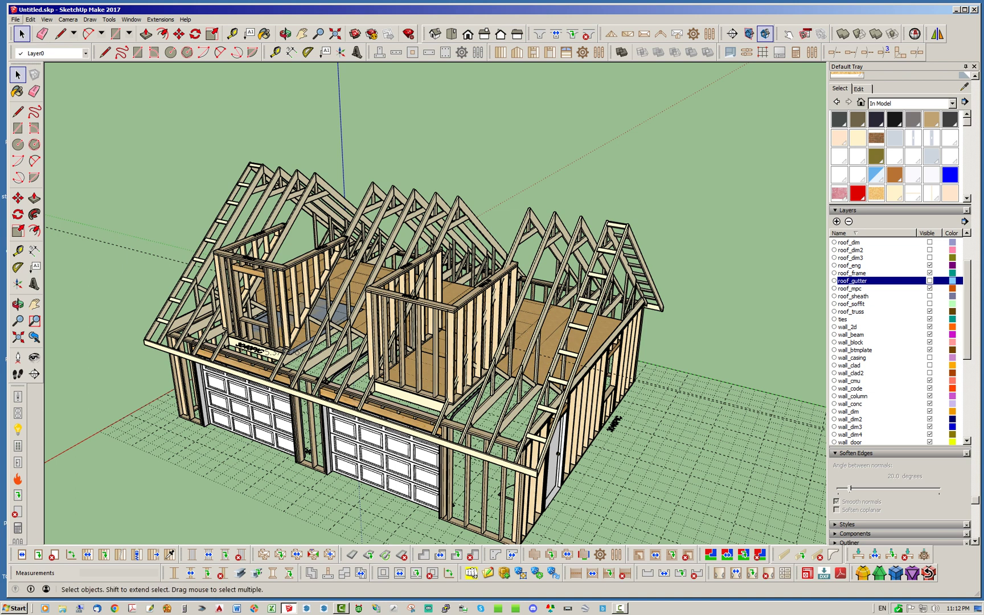
pyautogui.click(16, 20)
pyautogui.click(25, 52)
# Make the roof_sheath layer visible and examine how the new dormer walls pass through the roof sheathing
pyautogui.scroll(2, 900, 342)
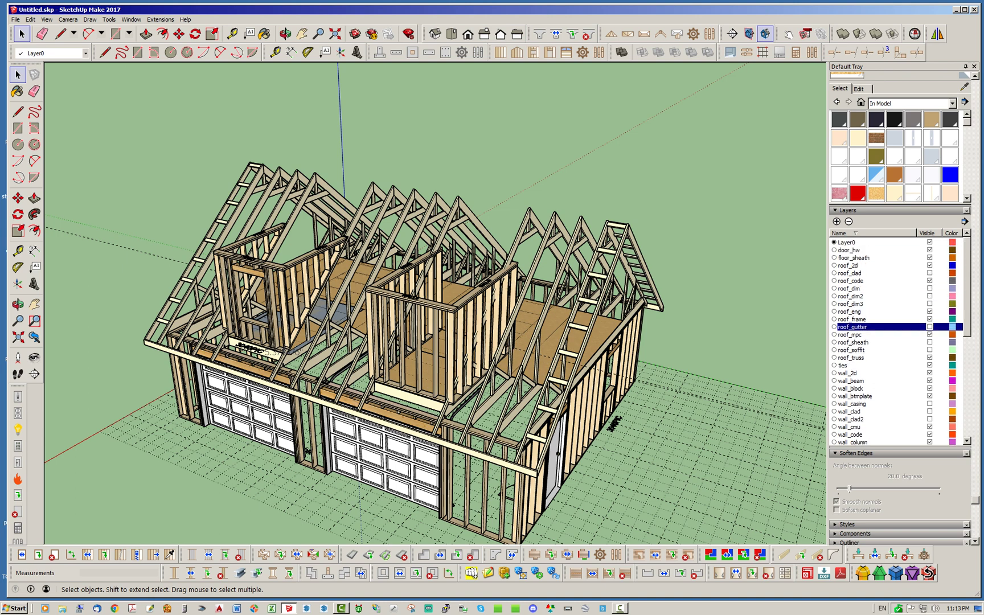
pyautogui.click(930, 342)
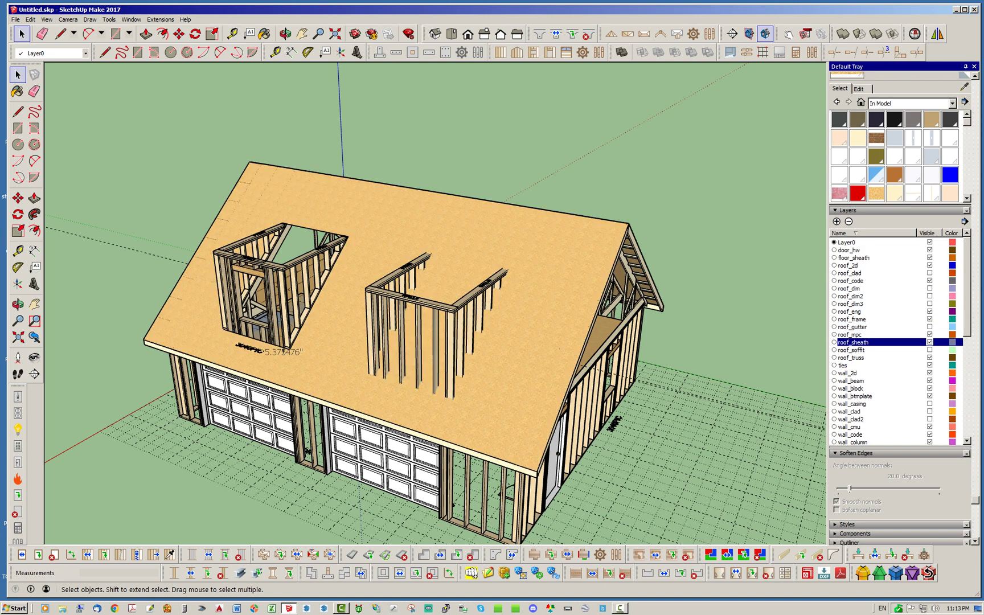
pyautogui.moveTo(410, 319); pyautogui.dragTo(510, 367, button='middle')
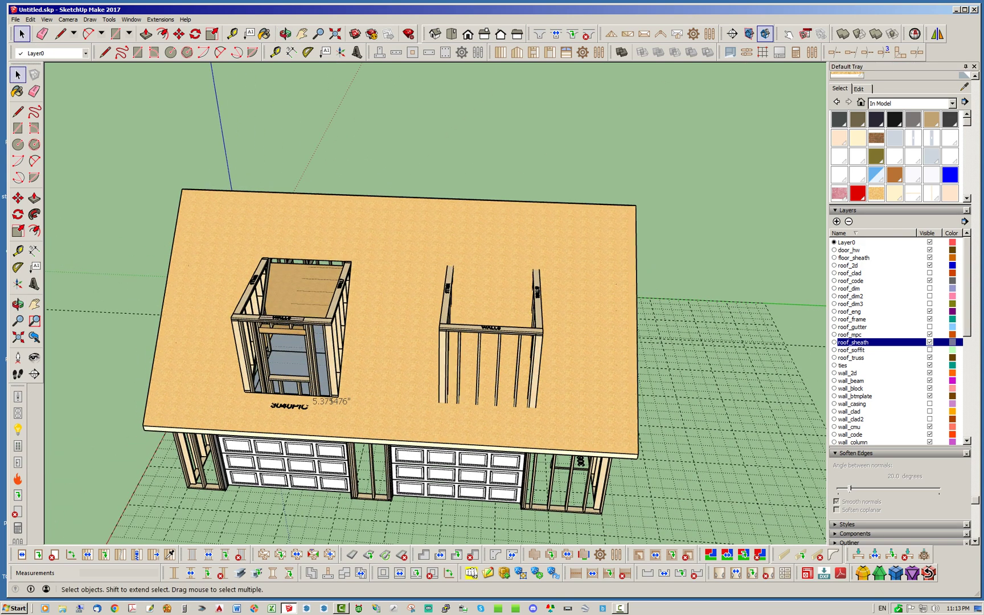
pyautogui.moveTo(330, 401); pyautogui.dragTo(421, 419, button='middle')
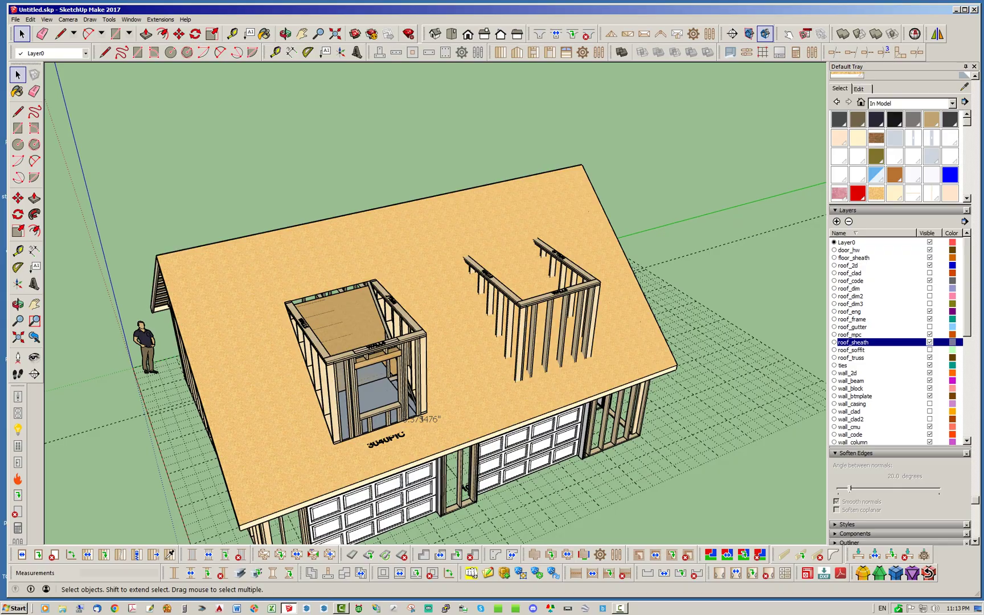
pyautogui.moveTo(421, 419); pyautogui.dragTo(547, 329, button='middle')
pyautogui.moveTo(441, 296); pyautogui.dragTo(331, 397, button='middle')
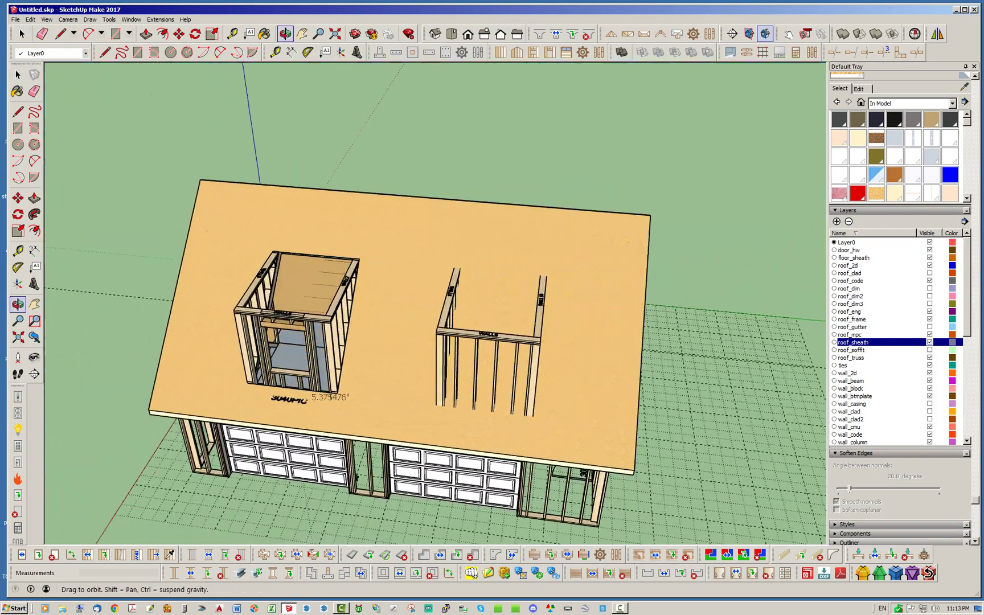
pyautogui.moveTo(456, 395); pyautogui.dragTo(431, 407, button='middle')
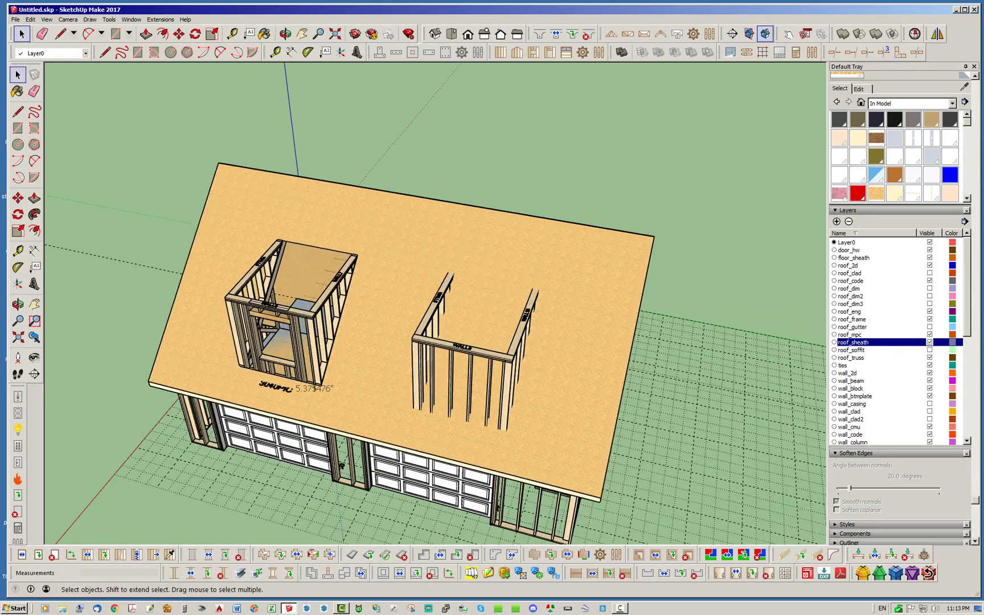
pyautogui.scroll(4, 432, 408)
pyautogui.moveTo(432, 398); pyautogui.dragTo(345, 356, button='middle')
pyautogui.scroll(-2, 345, 356)
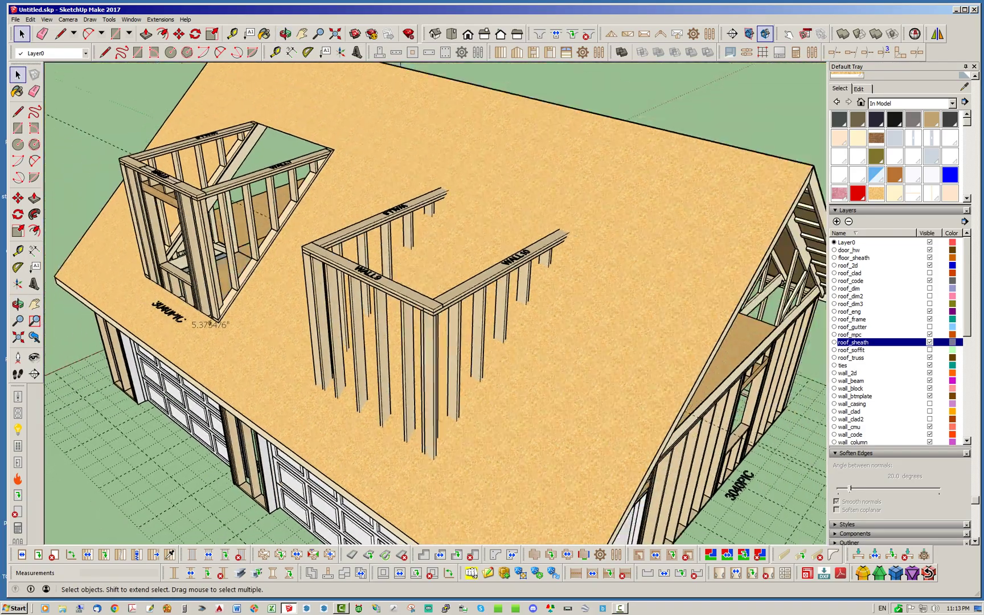
# Open the roof group for editing, and within it the sheathing group on the roof slope with the dormers
pyautogui.moveTo(210, 323); pyautogui.dragTo(219, 331, button='middle')
pyautogui.click(219, 331)
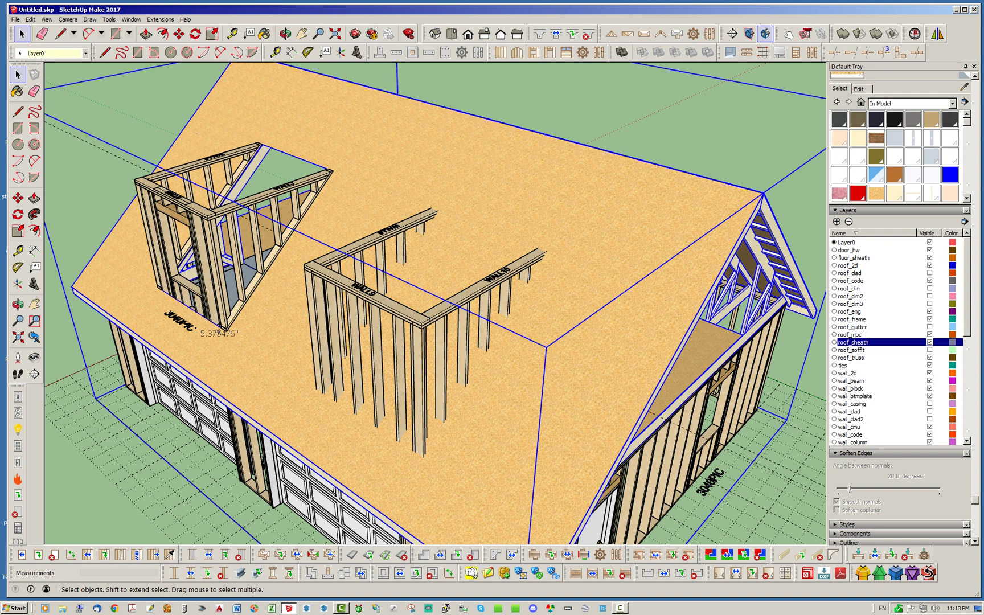
pyautogui.doubleClick(218, 331)
pyautogui.click(219, 332)
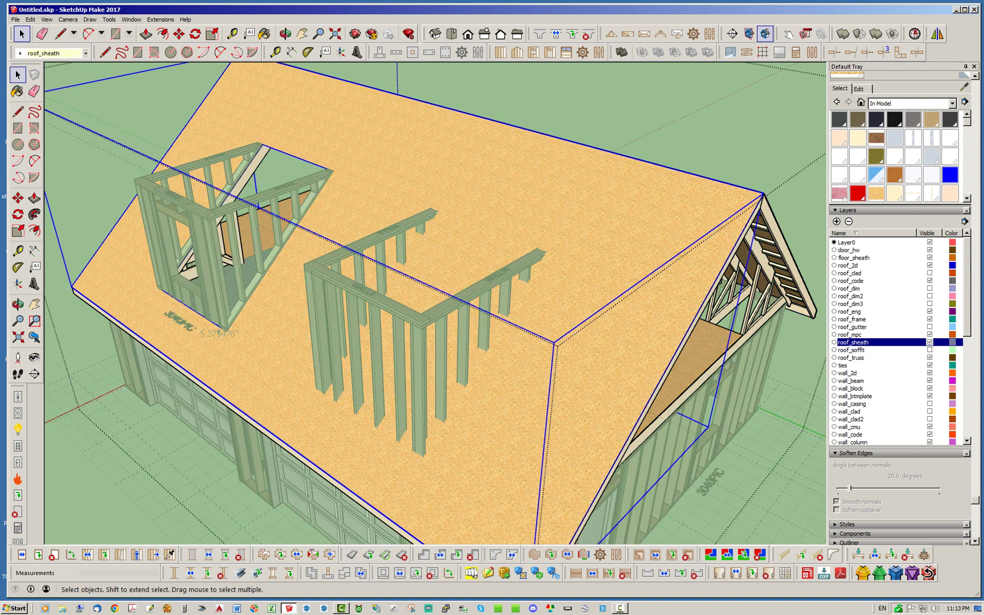
pyautogui.moveTo(219, 331); pyautogui.dragTo(808, 382, button='middle')
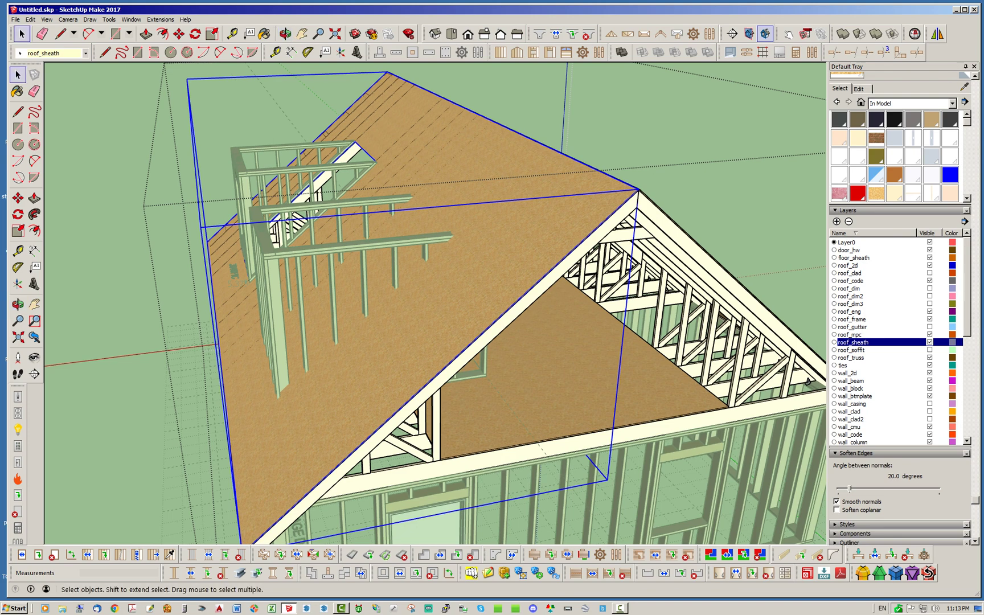
pyautogui.scroll(8, 629, 170)
pyautogui.moveTo(629, 169); pyautogui.dragTo(583, 124, button='middle')
pyautogui.doubleClick(598, 364)
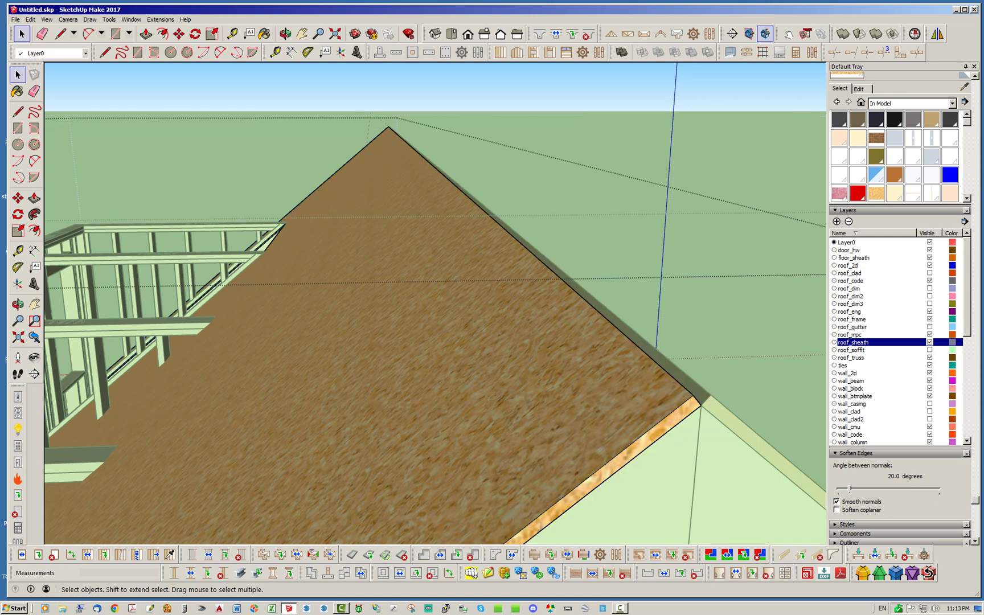
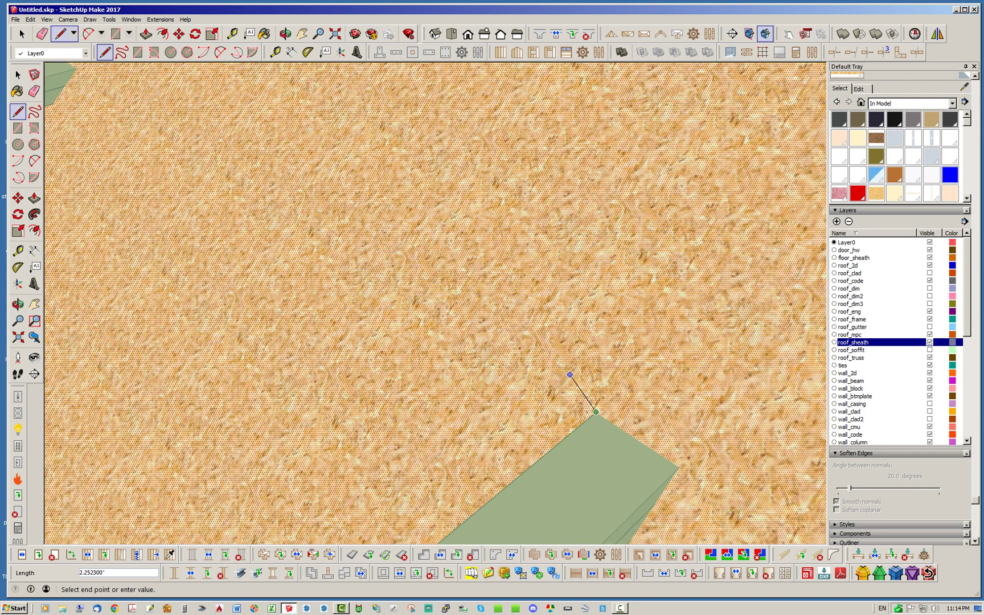
# Outline the new dormer's opening on the roof sheathing between its wall corners, about 70.5" wide and 122.8" along the slope
pyautogui.scroll(4, 301, 169)
pyautogui.scroll(3, 267, 182)
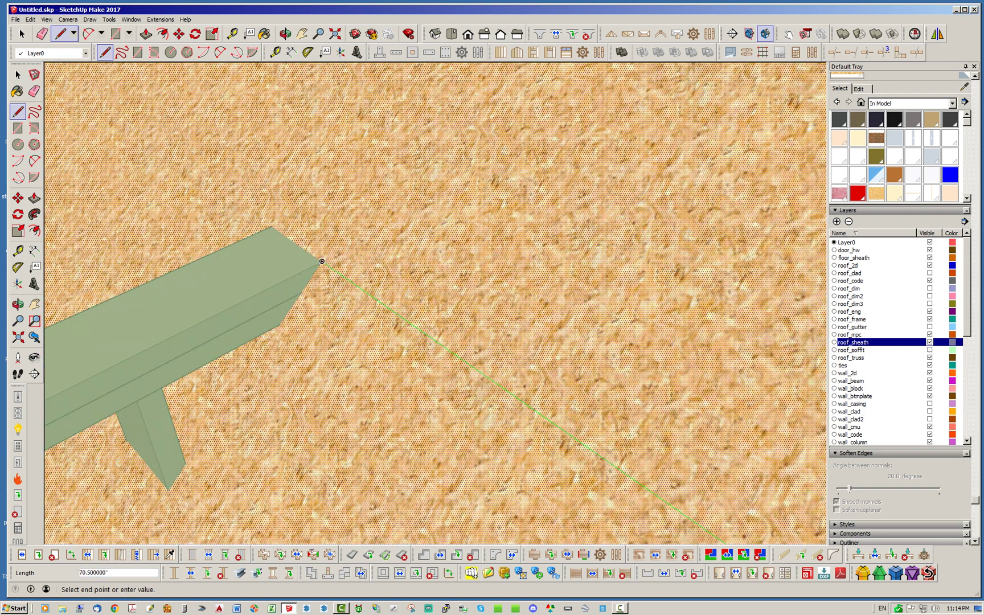
pyautogui.click(322, 261)
pyautogui.scroll(2, 588, 197)
pyautogui.scroll(-6, 650, 188)
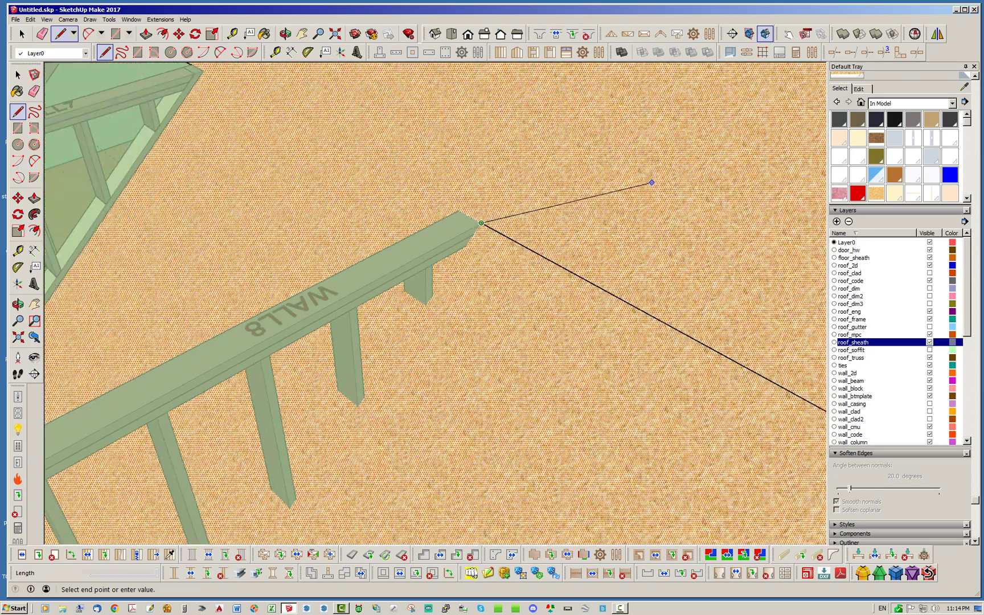
pyautogui.moveTo(651, 193); pyautogui.dragTo(594, 154, button='middle')
pyautogui.scroll(3, 512, 407)
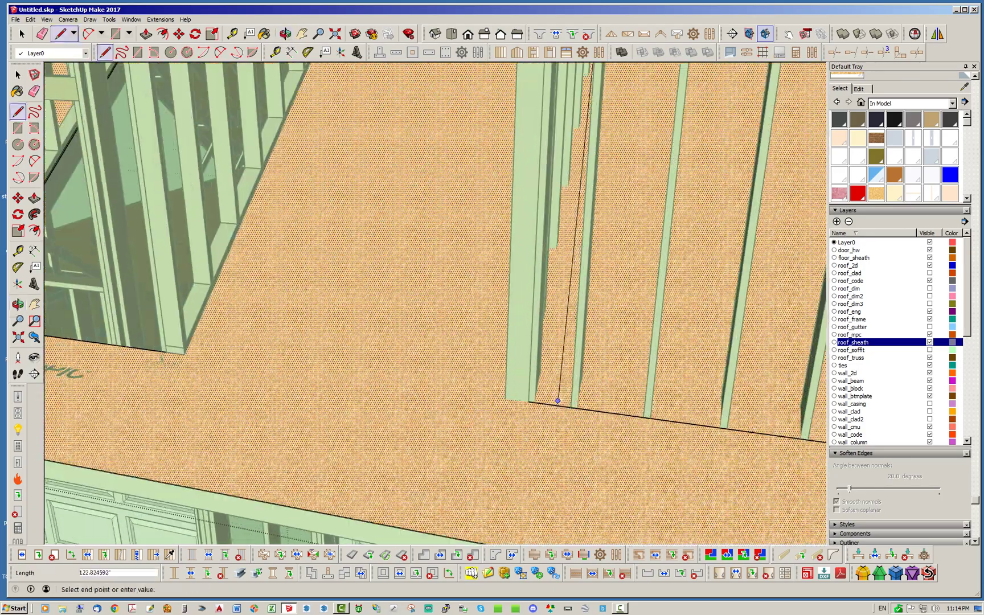
pyautogui.scroll(3, 504, 445)
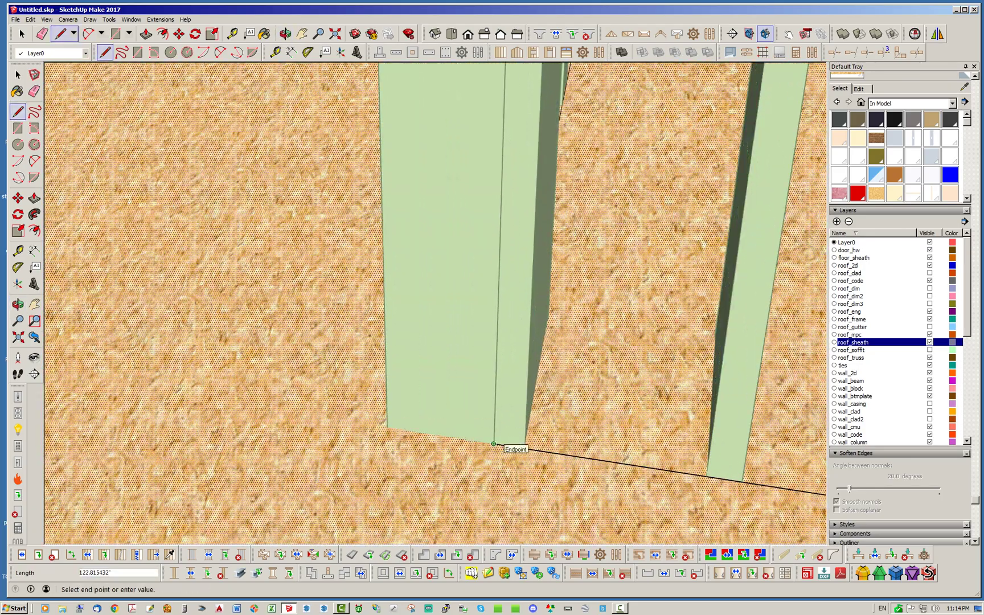
pyautogui.click(504, 445)
pyautogui.press('space')
pyautogui.scroll(-10, 503, 444)
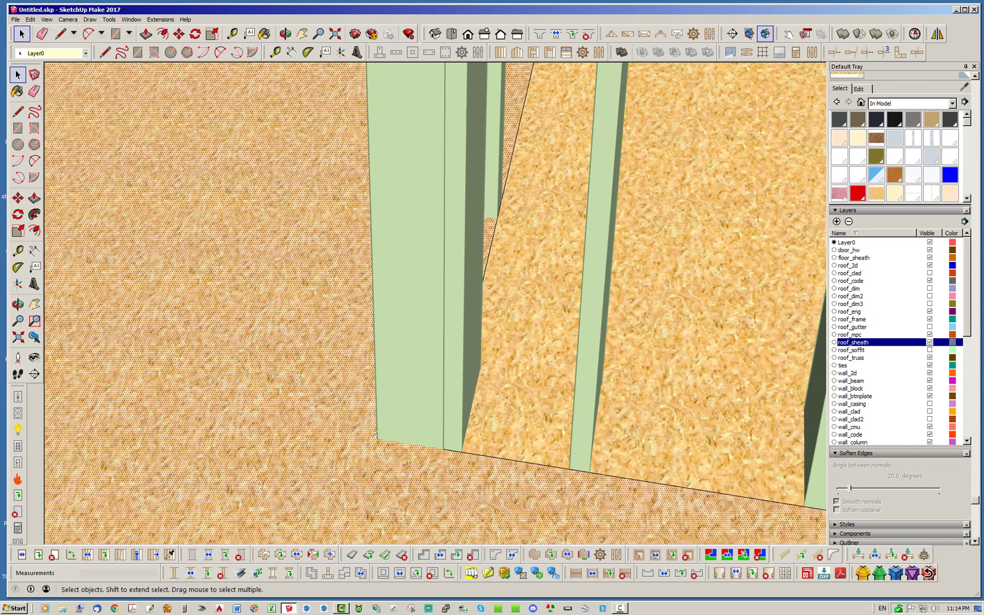
# Push the outlined sheathing face in by 0.4375" to cut the opening through, and leave group editing
pyautogui.moveTo(503, 444); pyautogui.dragTo(521, 494, button='middle')
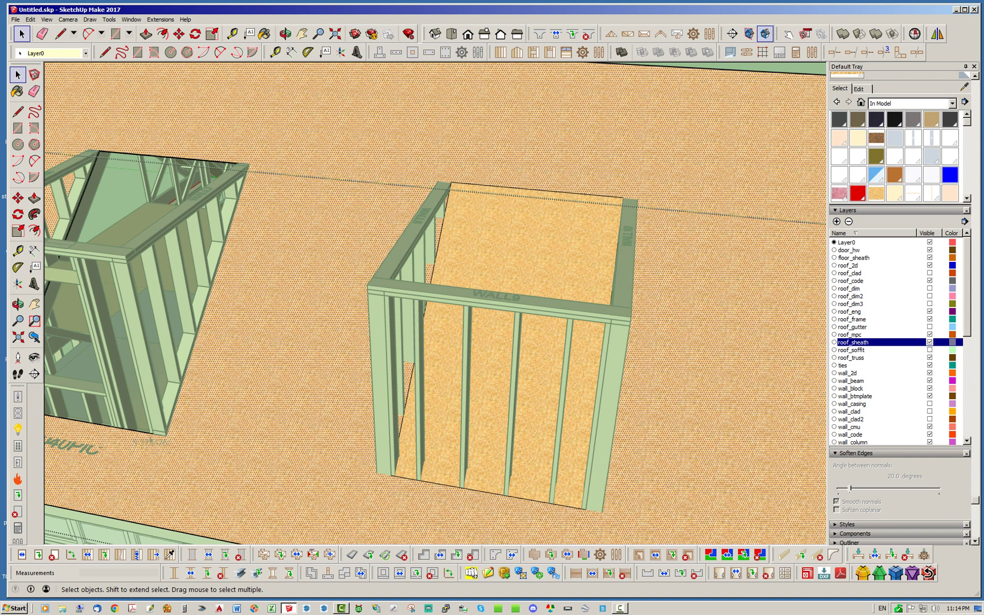
pyautogui.click(145, 34)
pyautogui.click(504, 217)
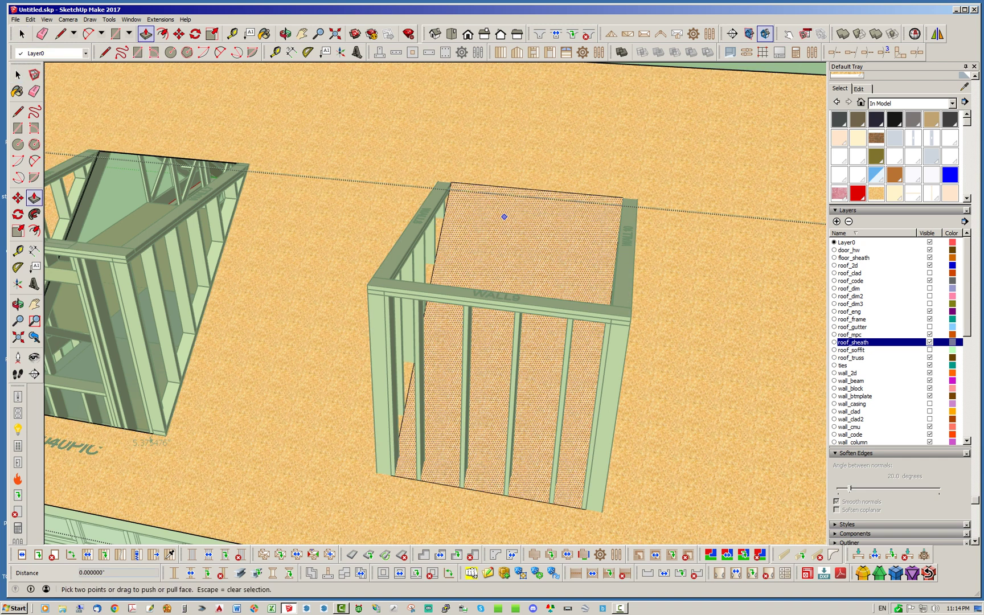
pyautogui.click(504, 217)
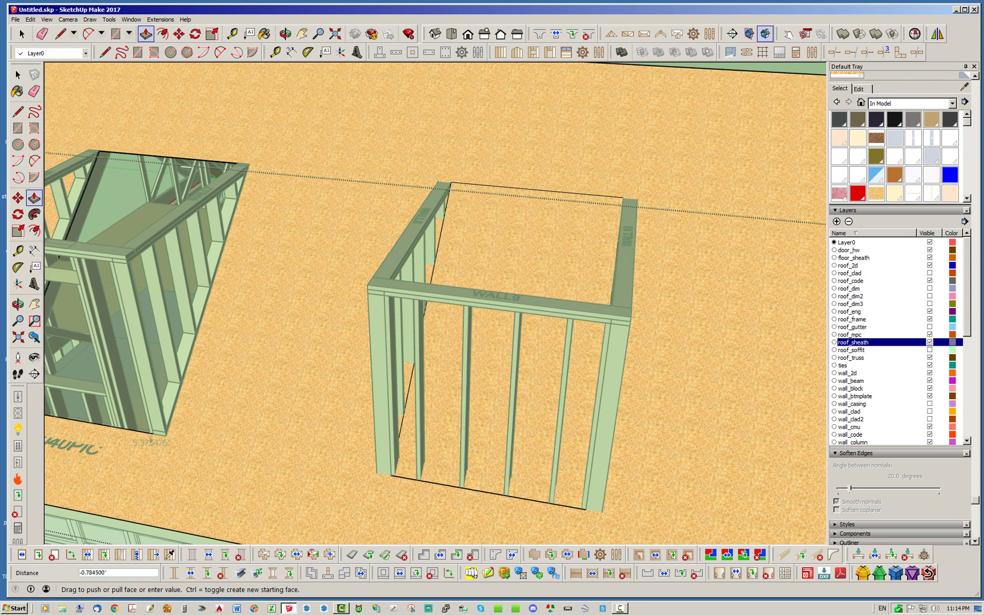
pyautogui.click(537, 239)
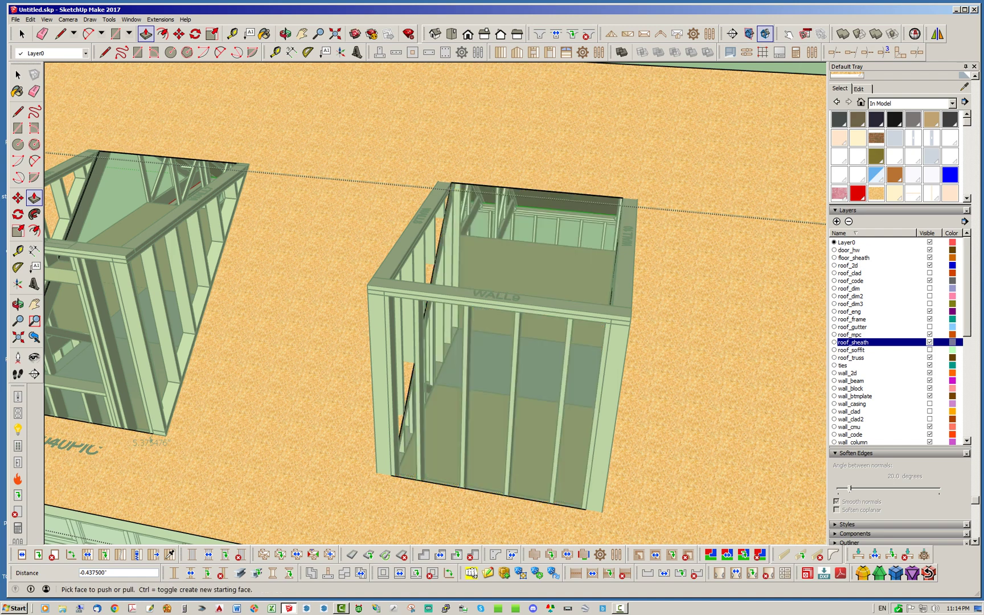
pyautogui.press('space')
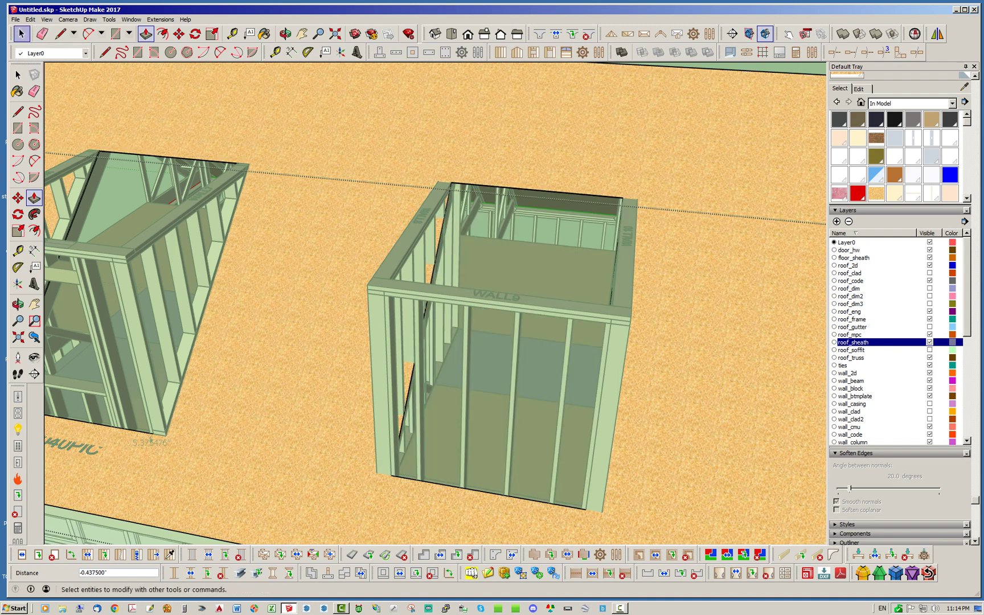
pyautogui.scroll(-3, 338, 241)
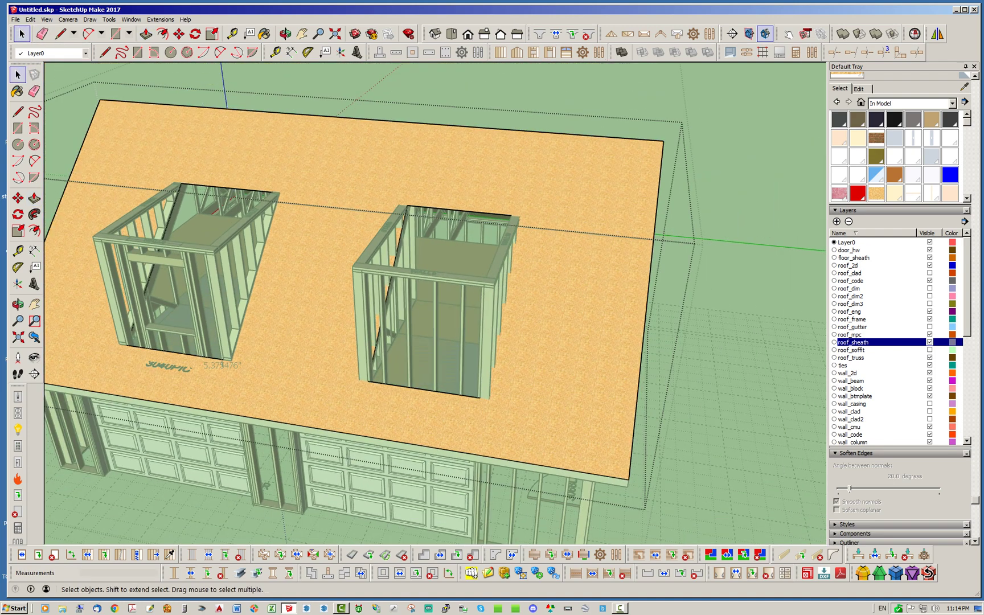
pyautogui.press('Escape')
# Examine the new sheathing opening and both dormers from inside the truss framing, along WALL8 and WALL10, and from outside the garage
pyautogui.moveTo(337, 241); pyautogui.dragTo(527, 193, button='middle')
pyautogui.moveTo(433, 245); pyautogui.dragTo(393, 305, button='middle')
pyautogui.moveTo(346, 434); pyautogui.dragTo(490, 325, button='middle')
pyautogui.press('space')
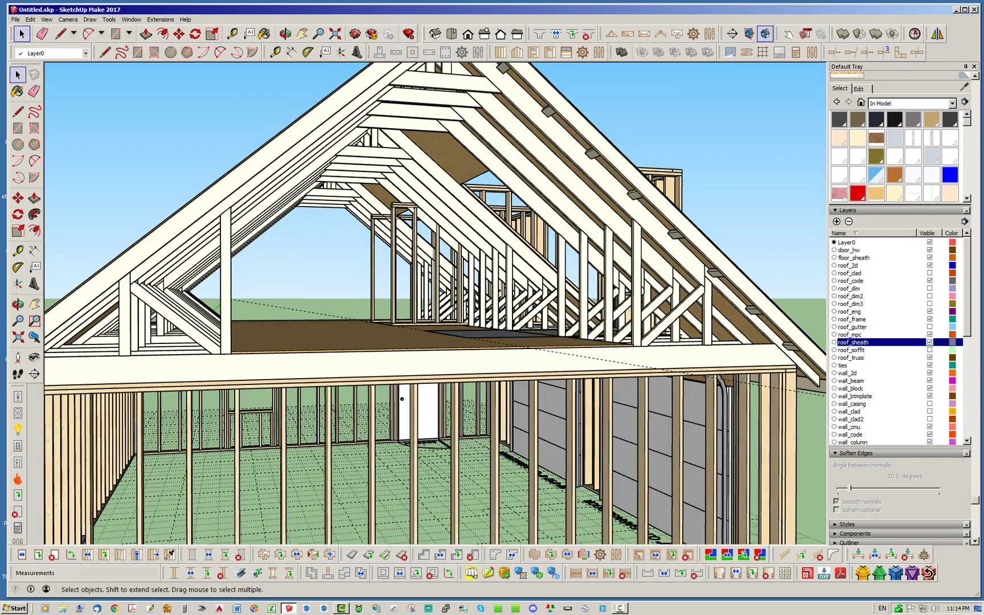
pyautogui.moveTo(490, 325); pyautogui.dragTo(373, 424, button='middle')
pyautogui.scroll(8, 517, 170)
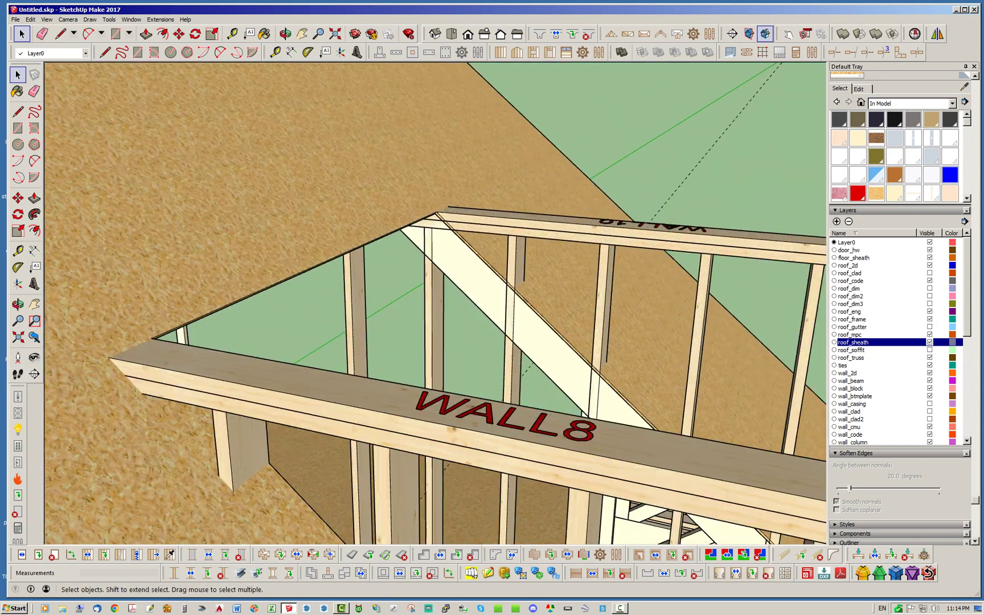
pyautogui.scroll(4, 505, 208)
pyautogui.moveTo(505, 208)
pyautogui.mouseDown(button='middle')
pyautogui.moveTo(487, 259)
pyautogui.moveTo(430, 242)
pyautogui.moveTo(504, 210)
pyautogui.mouseUp(button='middle')
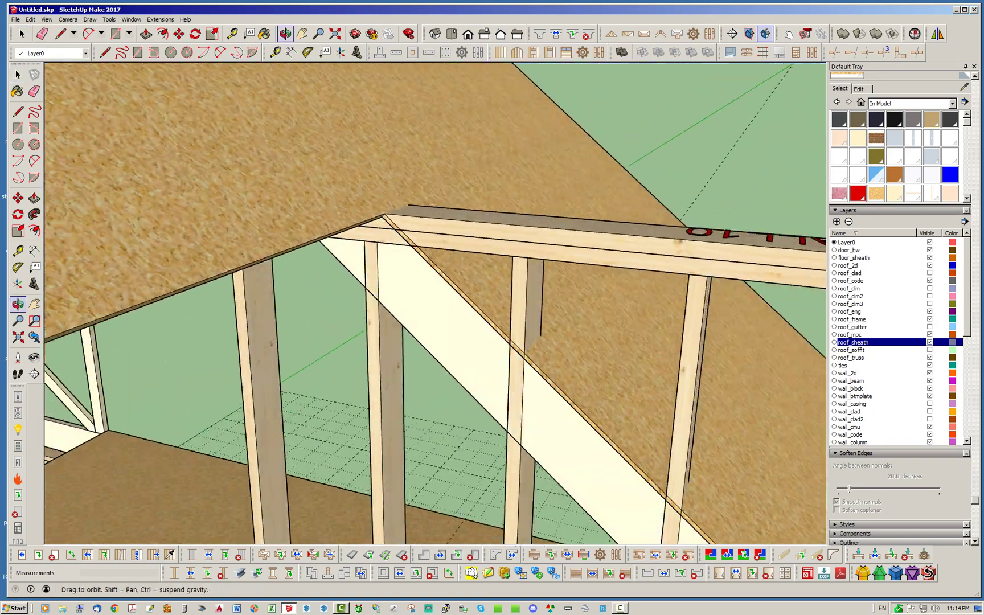
pyautogui.moveTo(473, 378); pyautogui.dragTo(467, 375, button='middle')
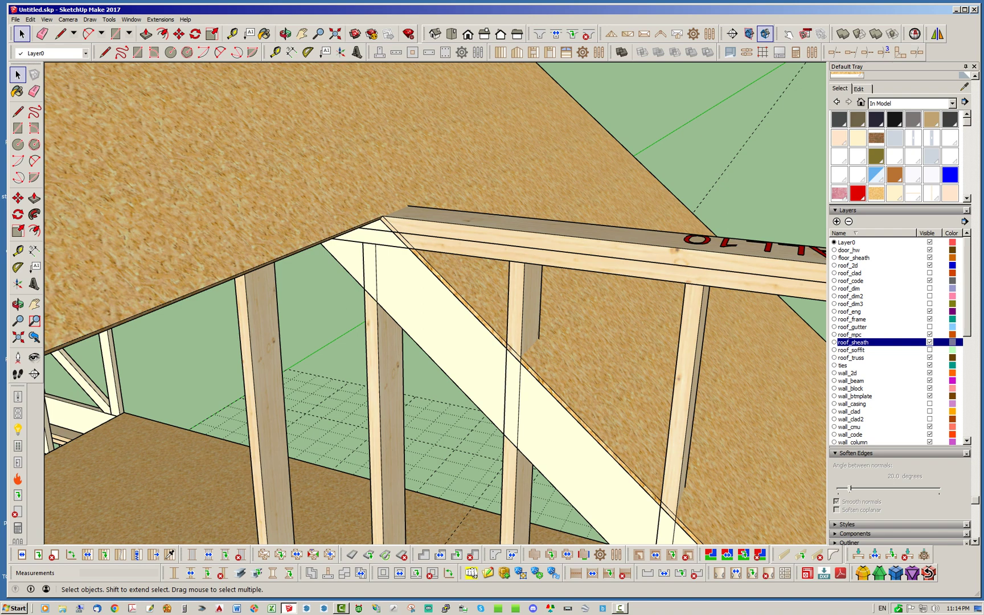
pyautogui.scroll(-10, 436, 303)
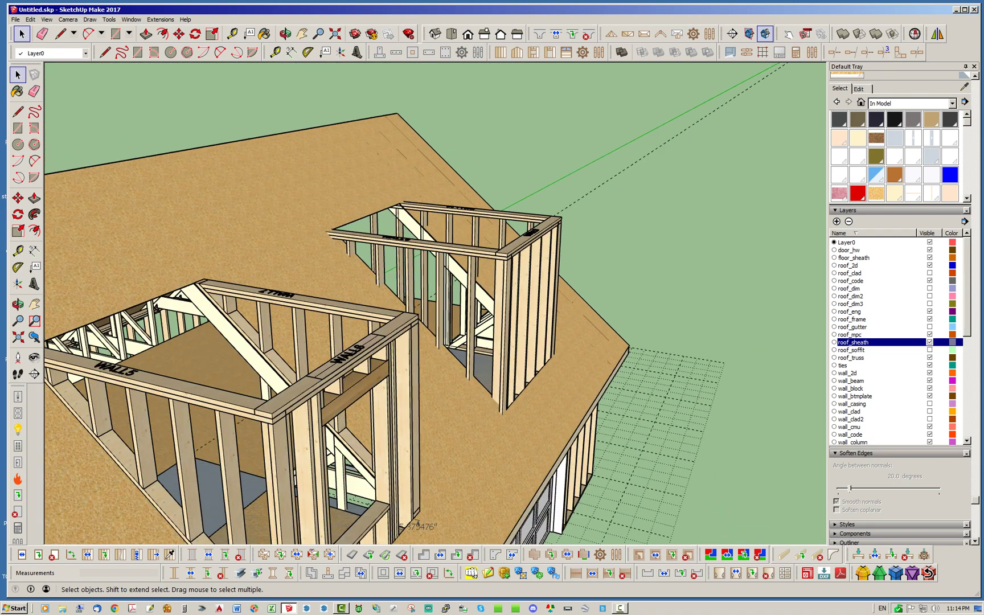
pyautogui.moveTo(450, 319); pyautogui.dragTo(282, 372, button='middle')
pyautogui.scroll(8, 561, 370)
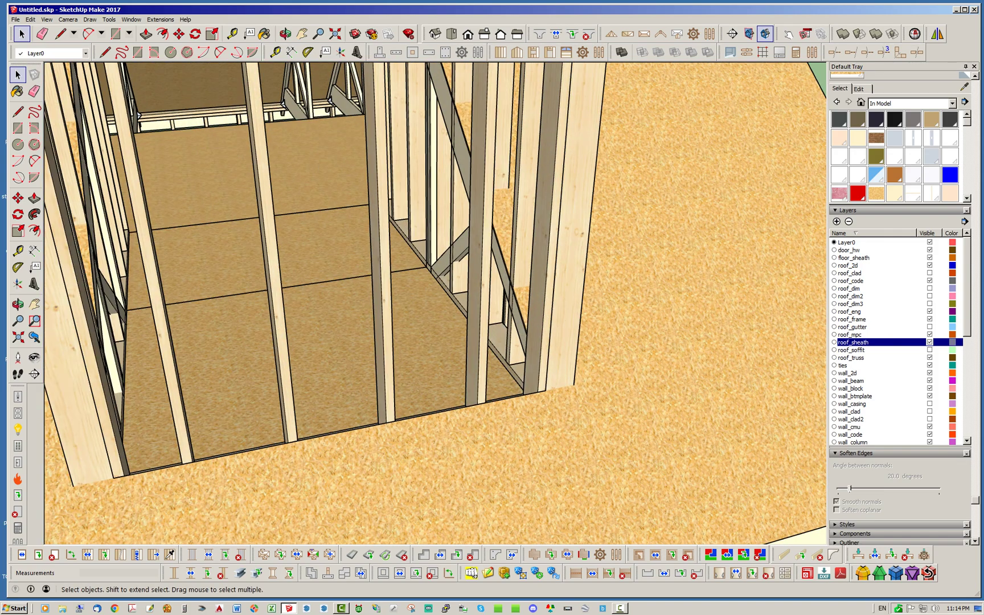
pyautogui.scroll(-8, 632, 330)
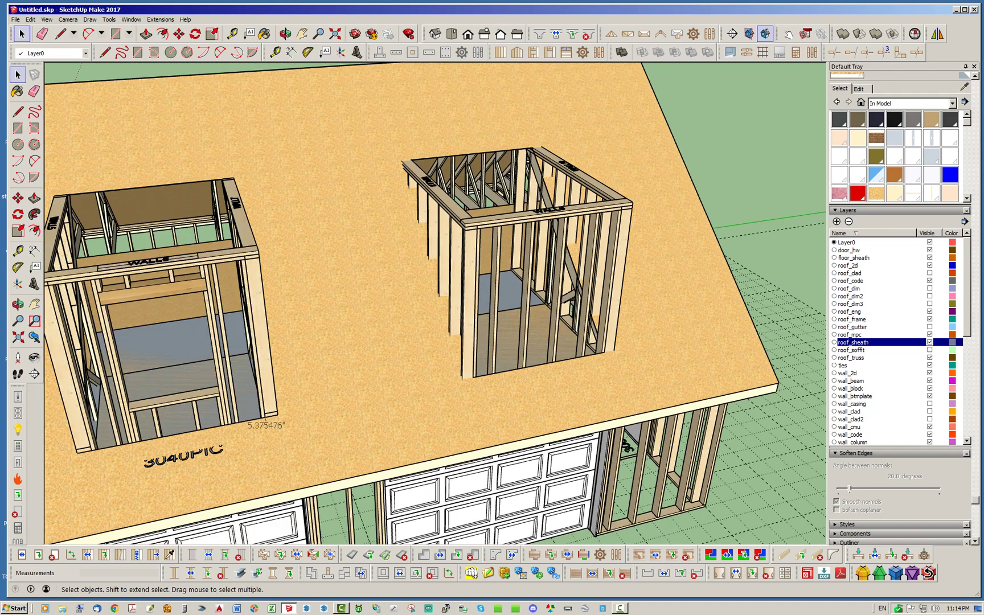
pyautogui.moveTo(632, 330); pyautogui.dragTo(504, 288, button='middle')
pyautogui.moveTo(206, 297); pyautogui.dragTo(224, 286, button='middle')
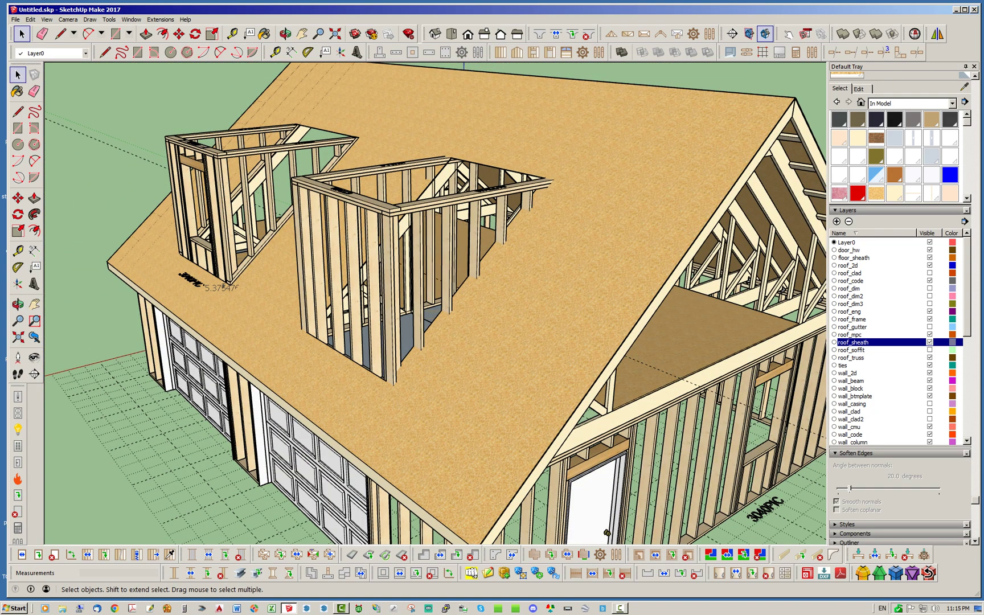
pyautogui.moveTo(224, 286); pyautogui.dragTo(224, 312, button='middle')
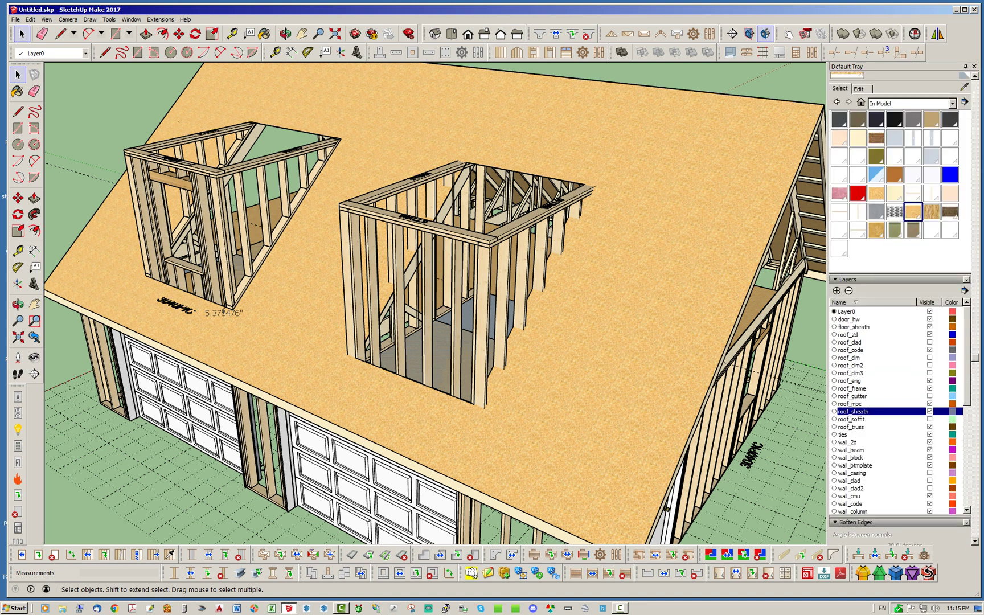
# Set the opacity of the OSB sheathing material to 32 so the framing beneath shows through
pyautogui.click(913, 213)
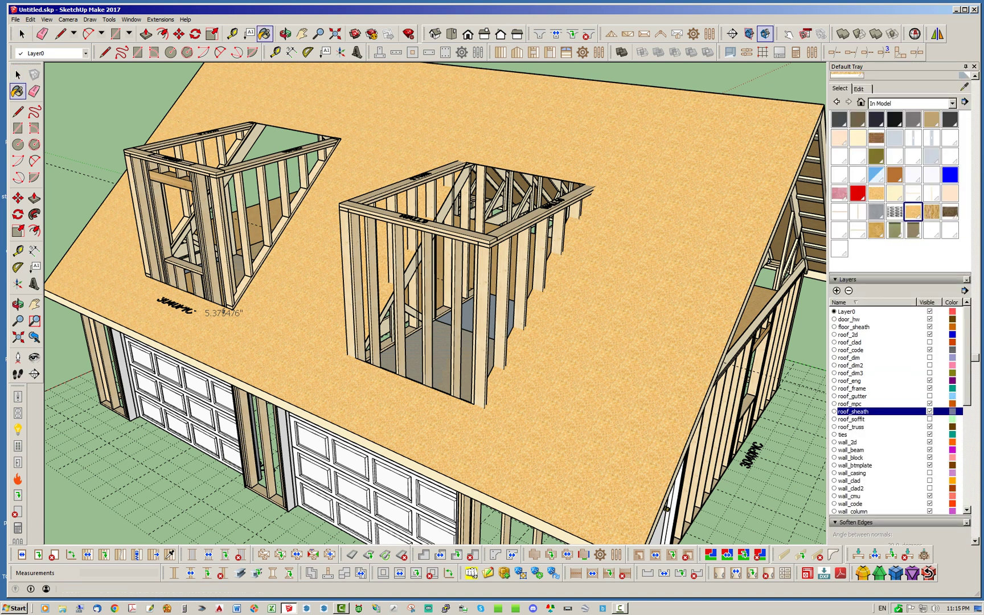
pyautogui.click(858, 88)
pyautogui.click(875, 246)
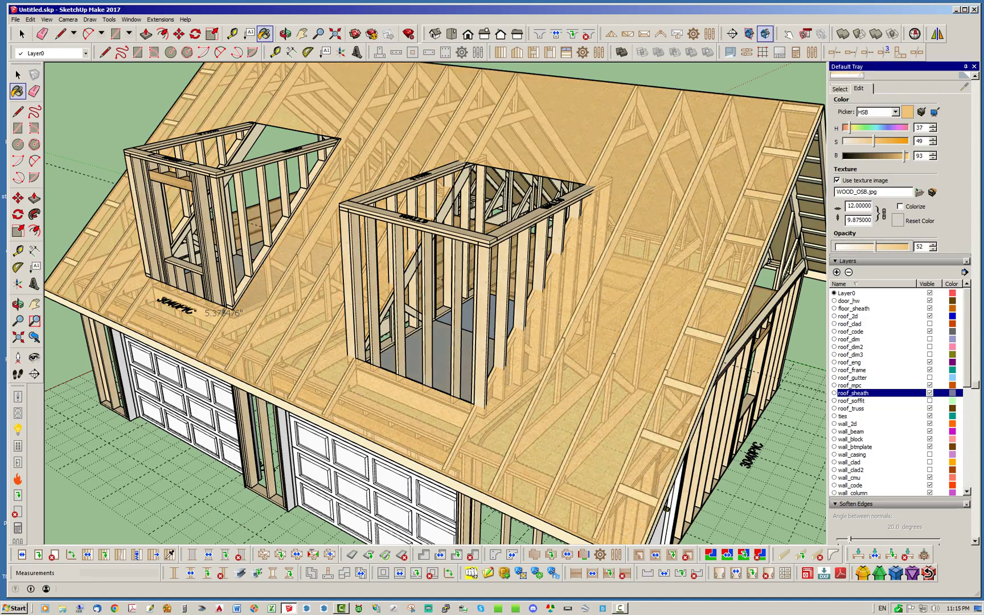
pyautogui.moveTo(875, 246); pyautogui.dragTo(858, 246)
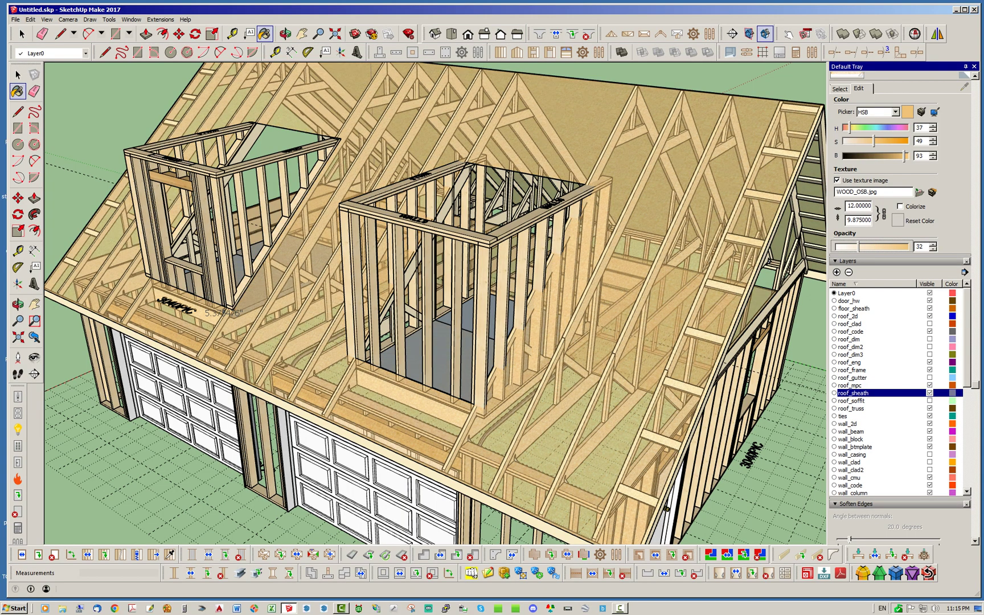
pyautogui.click(21, 34)
# Examine through the transparent sheathing how the new dormer's corner studs and bottom plates meet the roof framing
pyautogui.moveTo(330, 296); pyautogui.dragTo(512, 305, button='middle')
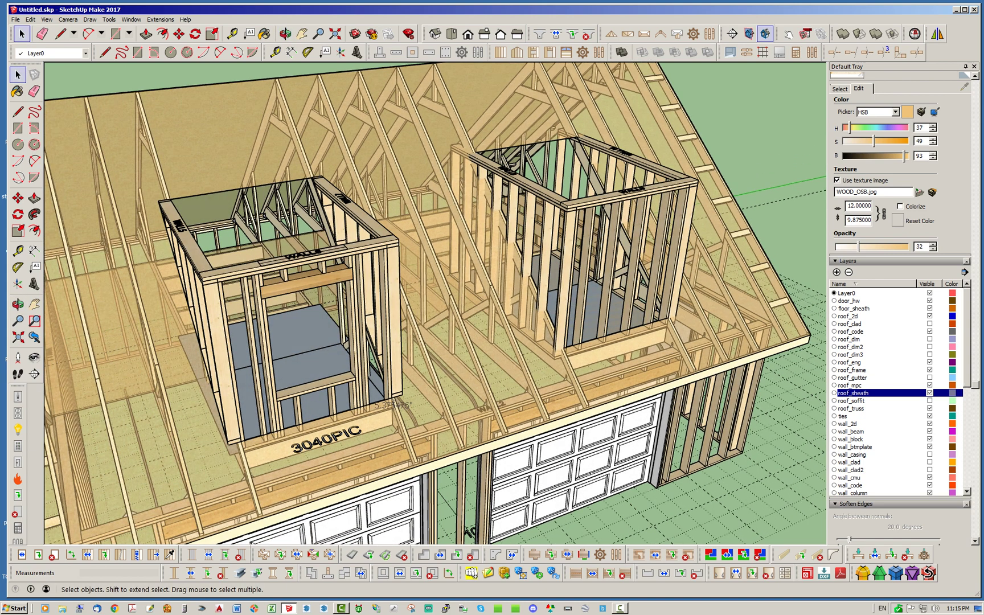
pyautogui.scroll(10, 467, 530)
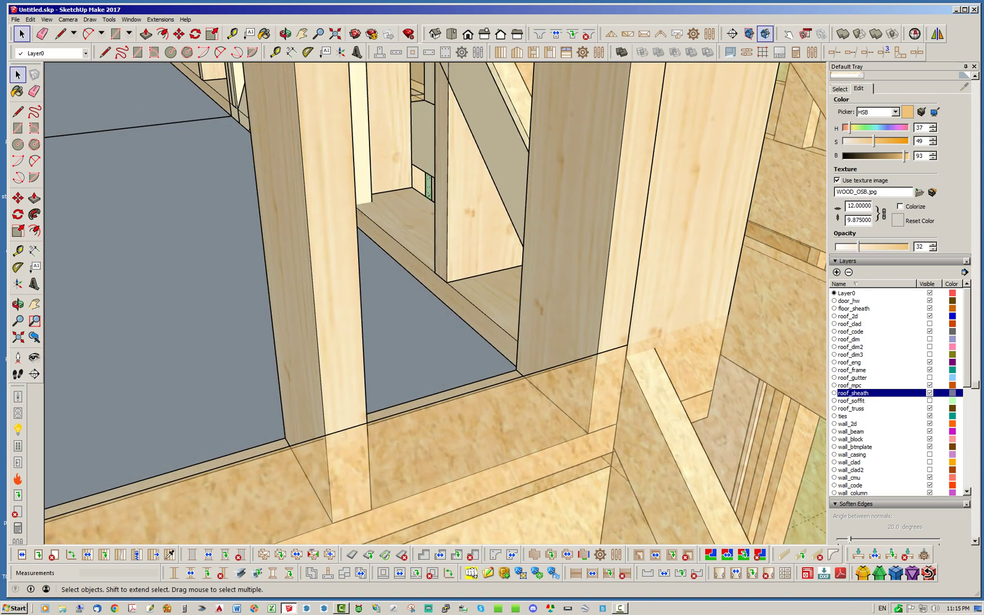
pyautogui.moveTo(592, 353); pyautogui.dragTo(348, 347, button='middle')
pyautogui.moveTo(353, 518); pyautogui.dragTo(285, 509, button='middle')
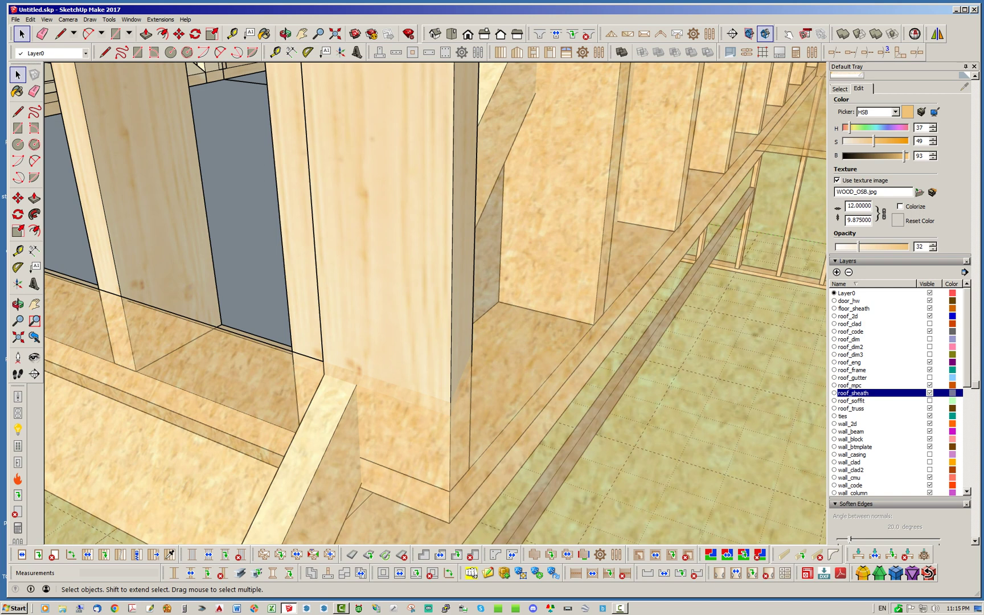
pyautogui.moveTo(183, 484); pyautogui.dragTo(313, 481, button='middle')
pyautogui.scroll(-5, 313, 481)
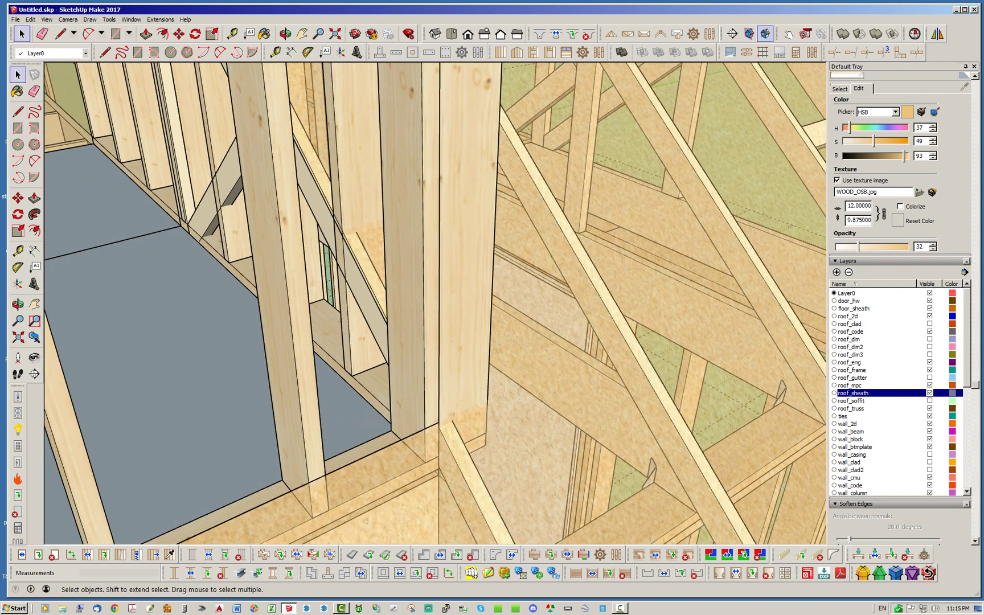
# Make the side wall WALL10 an inclined wall with a bottom pitch of 10/12 and update the wall assembly
pyautogui.rightClick(470, 256)
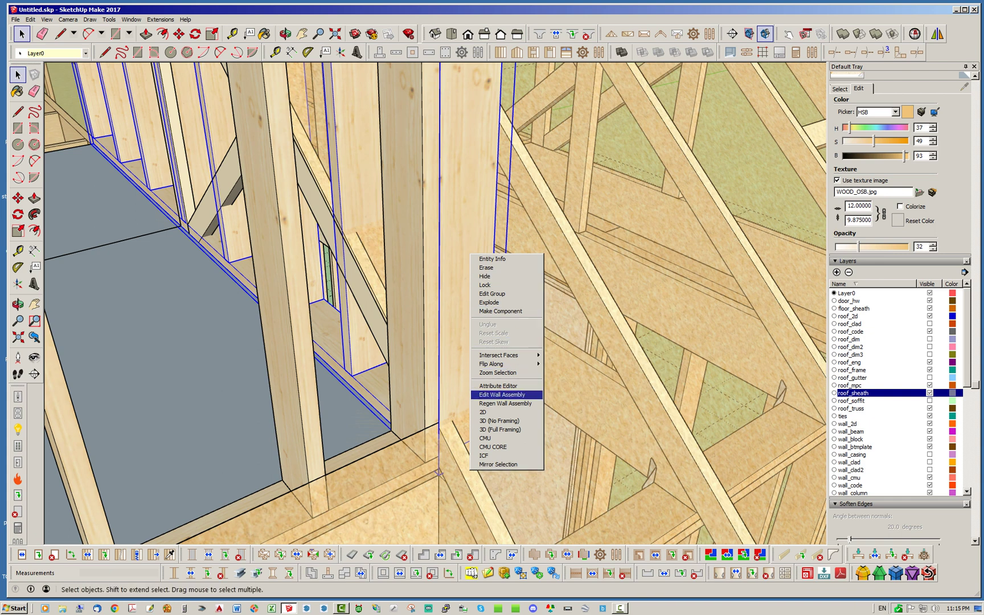
pyautogui.click(501, 394)
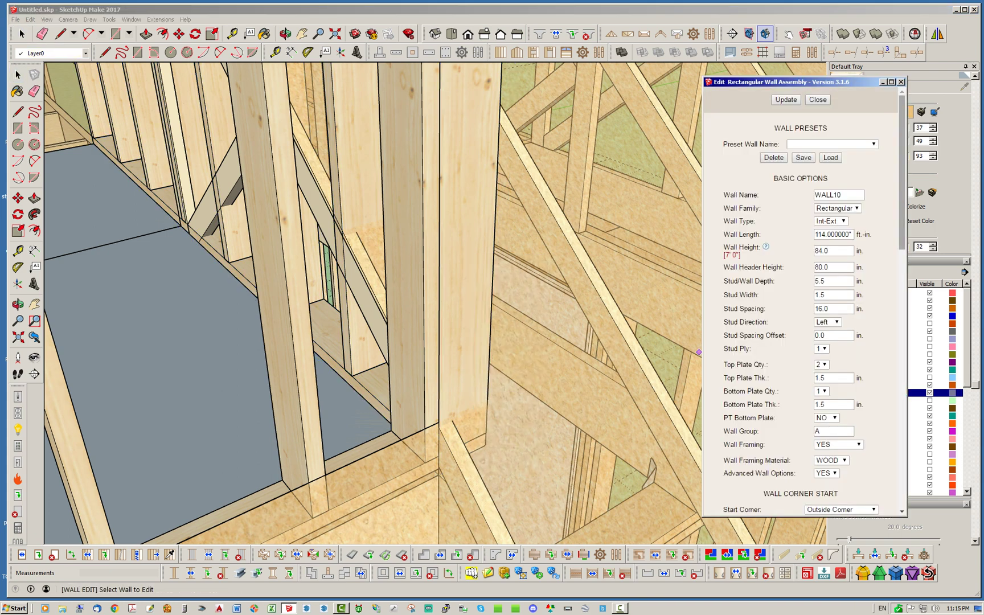
pyautogui.scroll(-15, 803, 302)
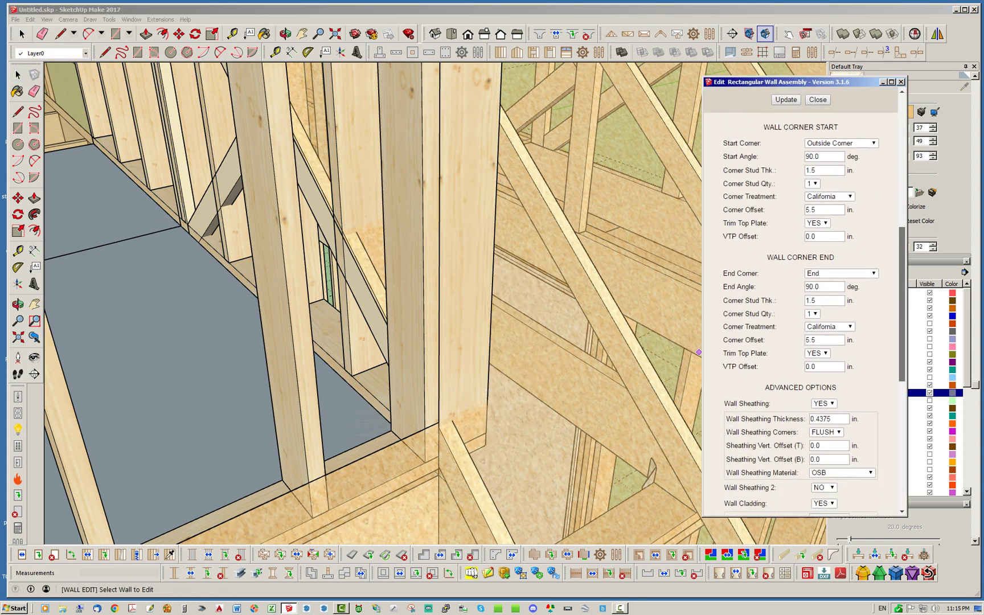
pyautogui.scroll(-6, 803, 308)
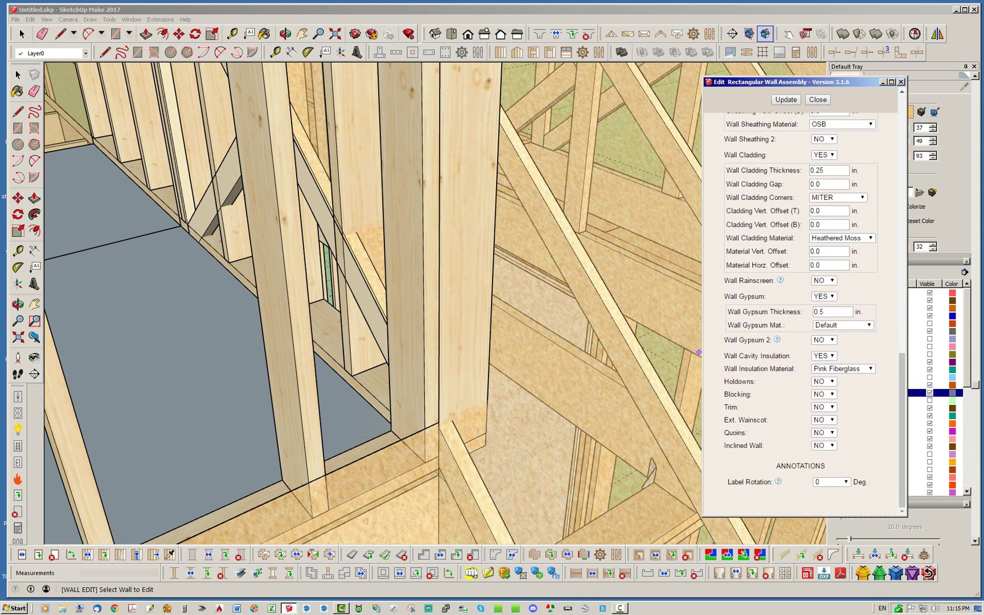
pyautogui.click(824, 445)
pyautogui.press('Up')
pyautogui.press('Return')
pyautogui.scroll(-3, 803, 307)
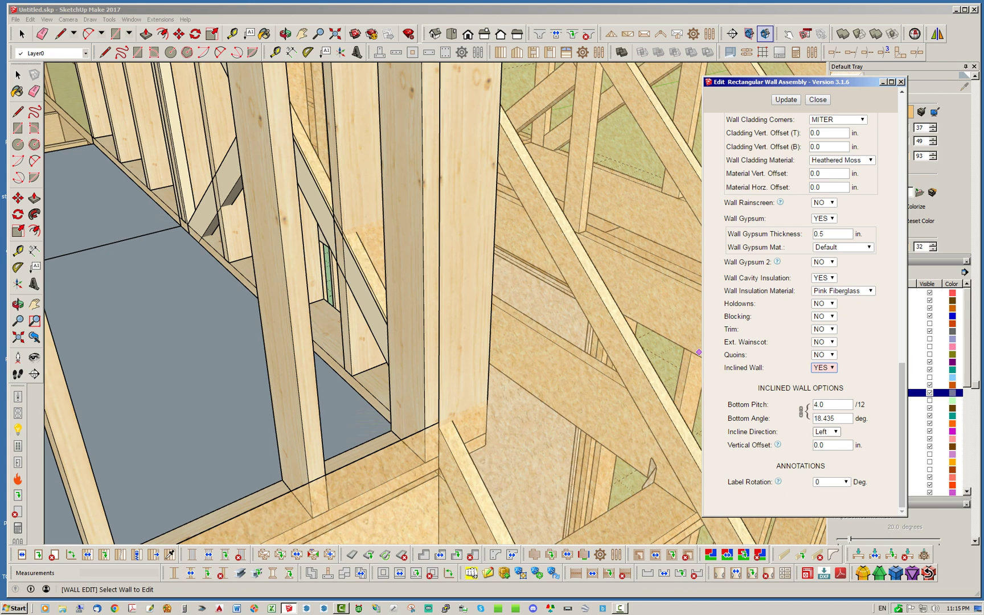
pyautogui.press('Tab')
pyautogui.write('10')
pyautogui.press('Return')
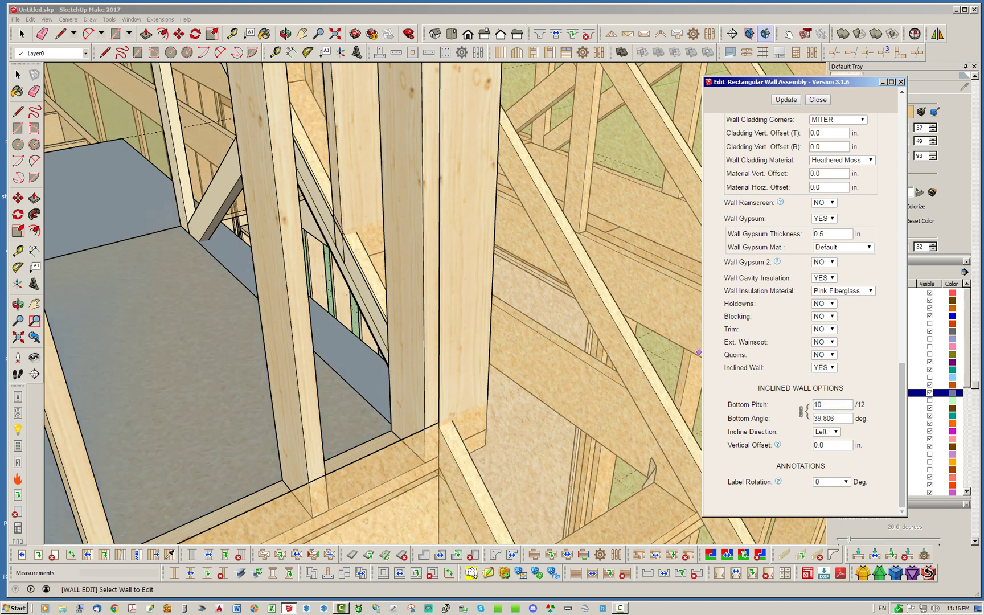
# Examine how WALL10's inclined bottom plate and corner stud meet the roof sheathing, and close the wall editor
pyautogui.moveTo(482, 451); pyautogui.dragTo(329, 438, button='middle')
pyautogui.scroll(1, 381, 432)
pyautogui.scroll(6, 329, 439)
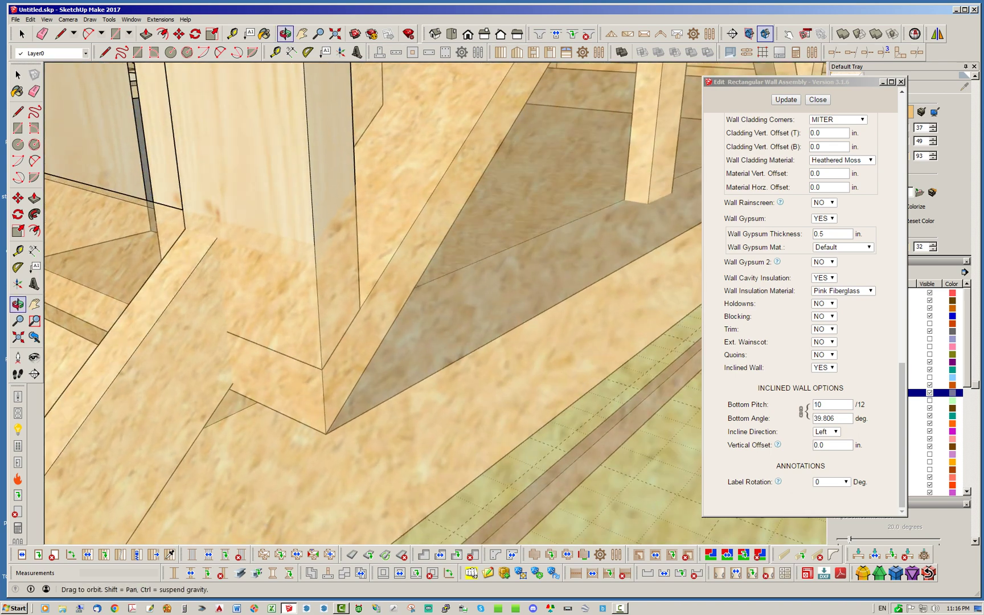
pyautogui.moveTo(329, 438); pyautogui.dragTo(355, 418, button='middle')
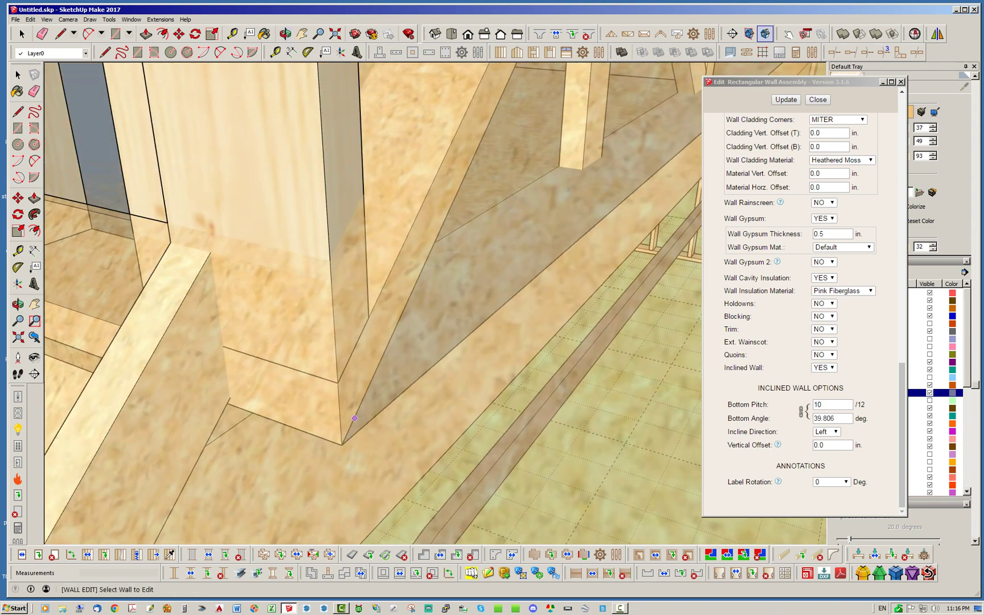
pyautogui.moveTo(410, 315); pyautogui.dragTo(364, 247, button='middle')
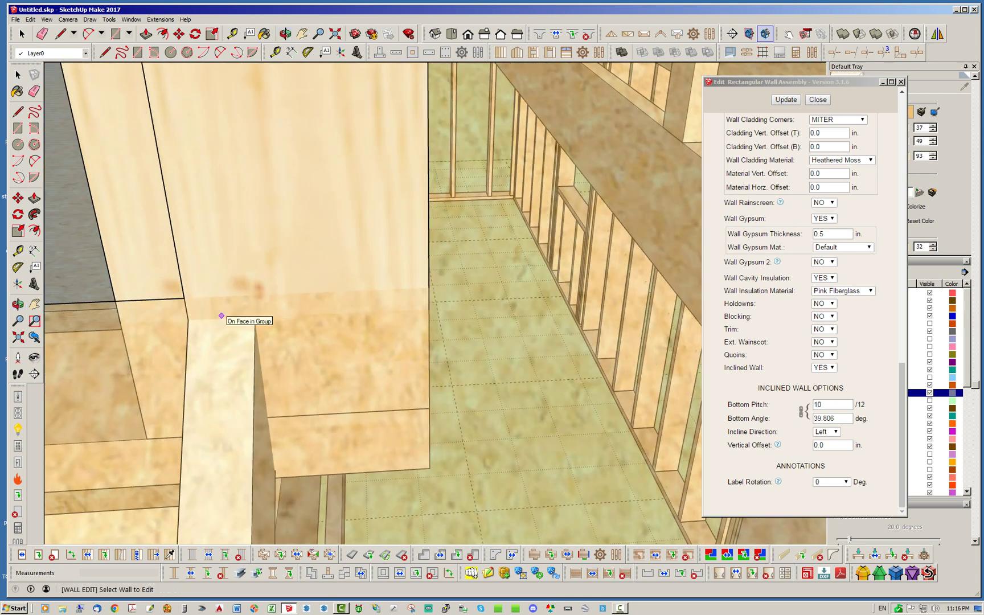
pyautogui.moveTo(202, 317); pyautogui.dragTo(176, 301, button='middle')
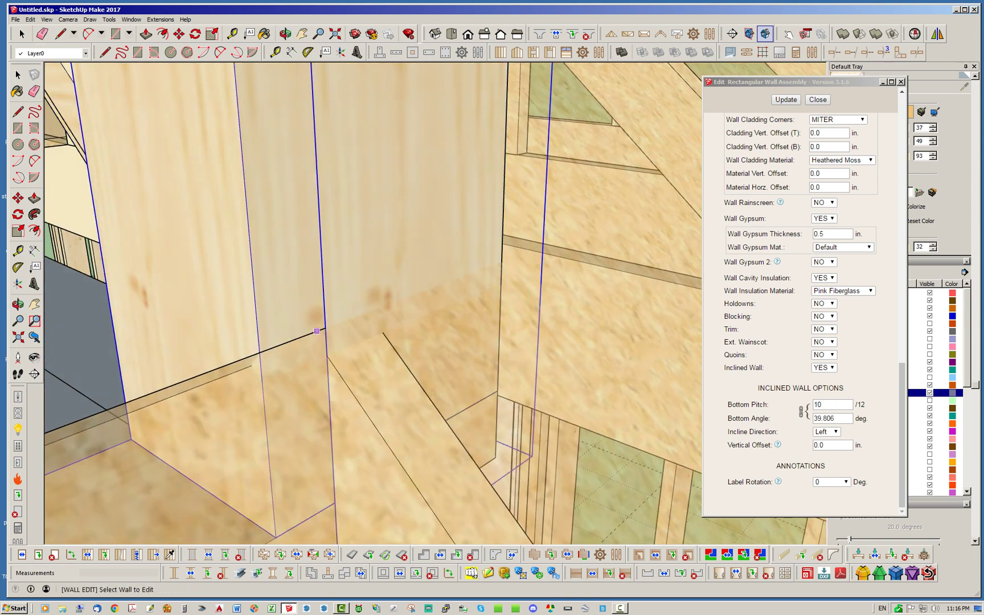
pyautogui.scroll(-2, 291, 265)
pyautogui.click(818, 99)
# Dimension the vertical distance at the dormer's front corner from the bottom of WALL10 up to the roof sheathing surface
pyautogui.moveTo(512, 250)
pyautogui.mouseDown(button='middle')
pyautogui.moveTo(547, 259)
pyautogui.moveTo(535, 199)
pyautogui.moveTo(521, 236)
pyautogui.mouseUp(button='middle')
pyautogui.moveTo(399, 301); pyautogui.dragTo(384, 295, button='middle')
pyautogui.click(291, 52)
pyautogui.moveTo(353, 228); pyautogui.dragTo(362, 200, button='middle')
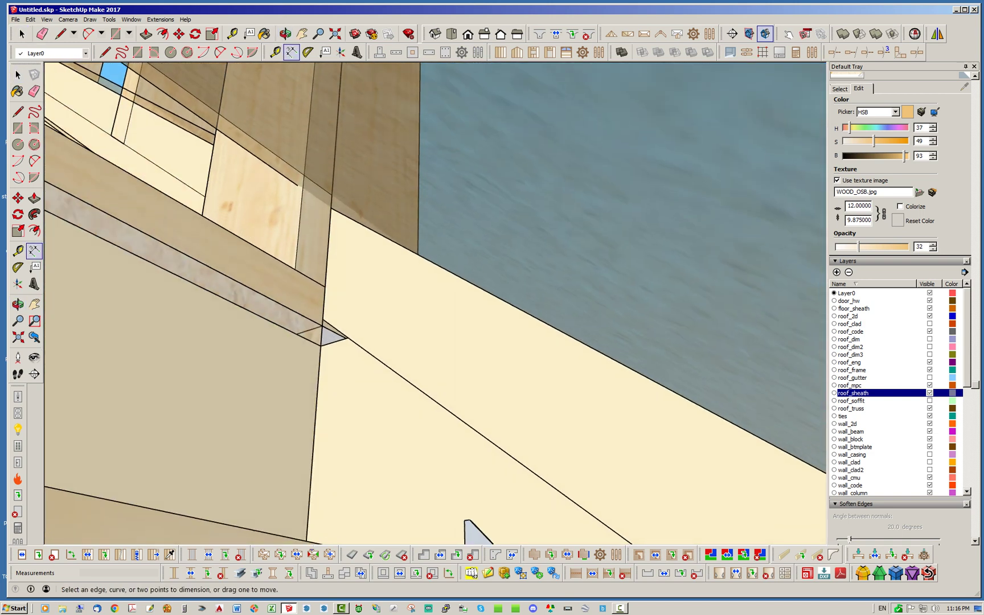
pyautogui.moveTo(322, 326)
pyautogui.mouseDown(button='middle')
pyautogui.moveTo(347, 296)
pyautogui.moveTo(323, 332)
pyautogui.mouseUp(button='middle')
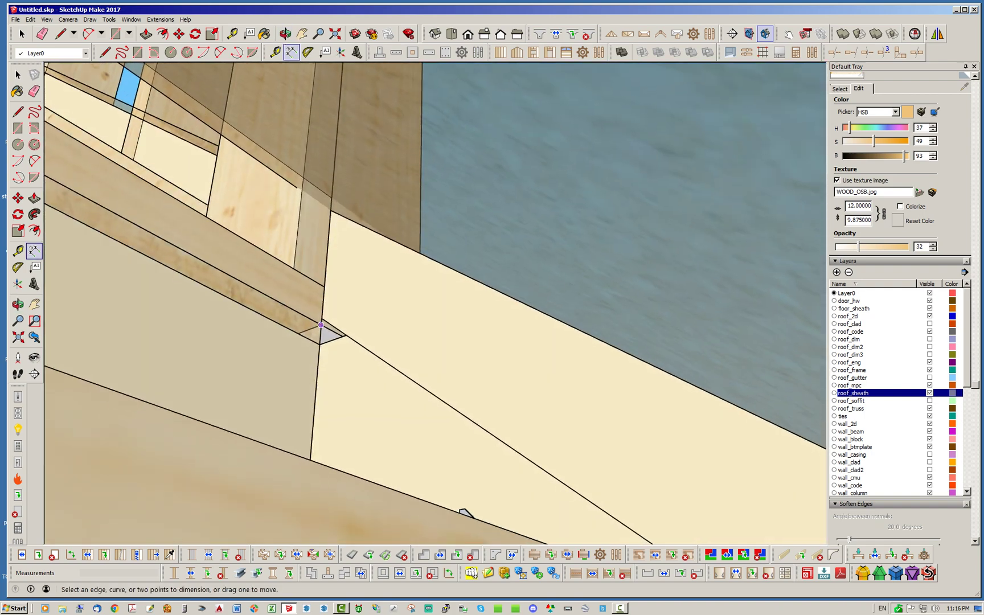
pyautogui.click(321, 326)
pyautogui.moveTo(349, 165); pyautogui.dragTo(373, 279, button='middle')
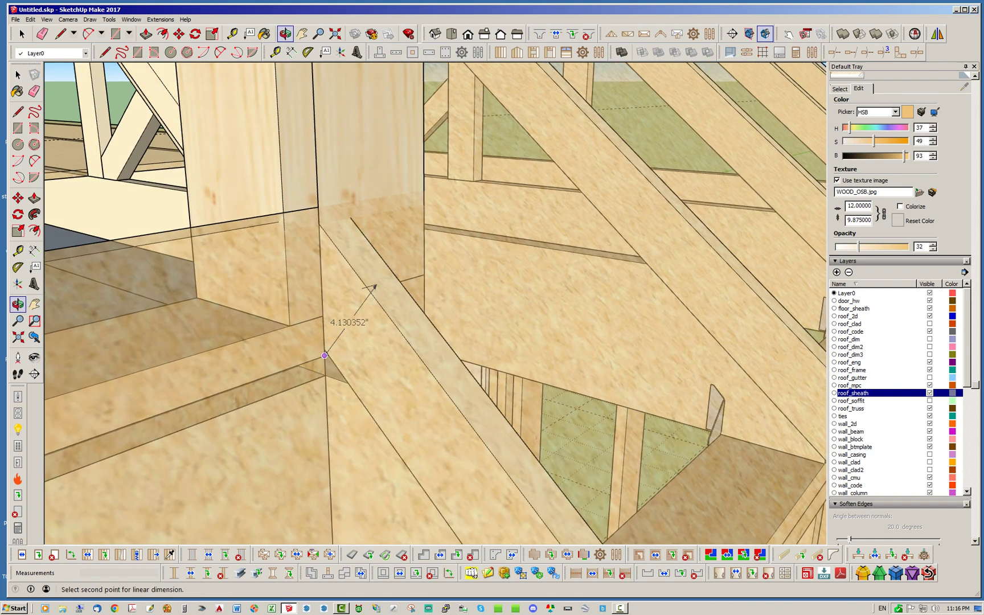
pyautogui.scroll(2, 336, 171)
pyautogui.scroll(2, 314, 468)
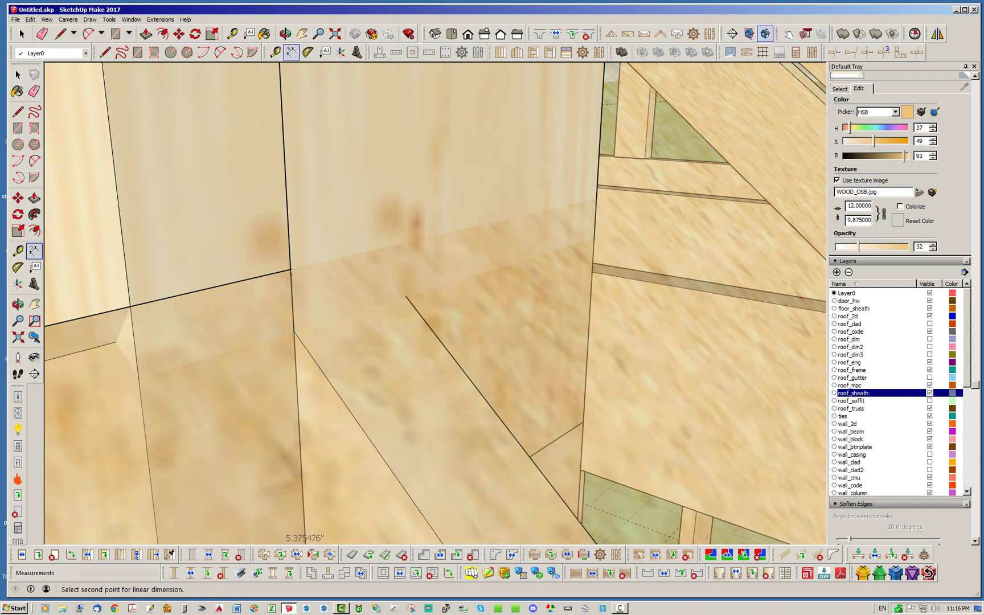
pyautogui.click(290, 268)
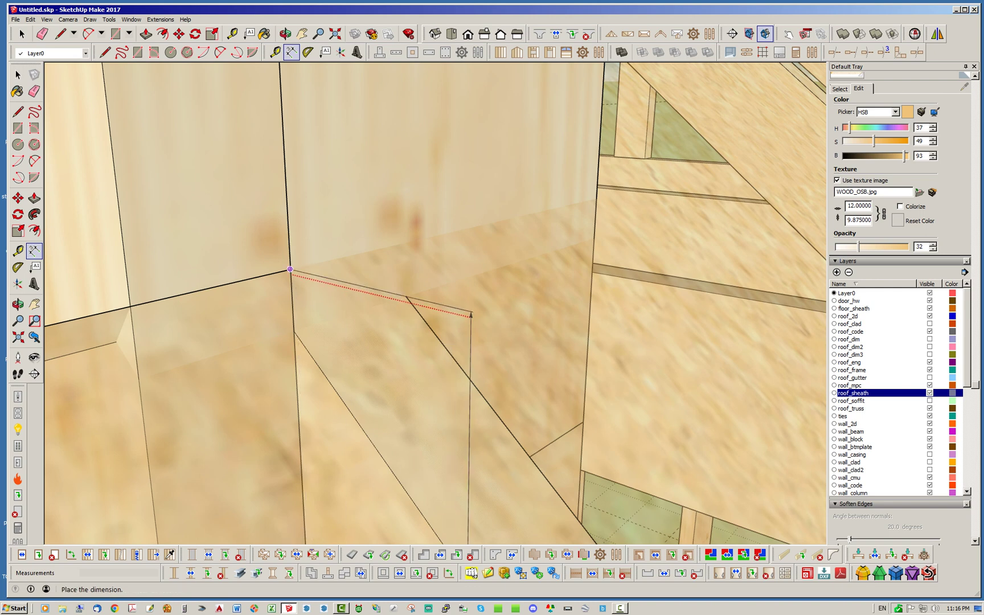
pyautogui.click(578, 341)
pyautogui.scroll(-3, 552, 256)
pyautogui.moveTo(552, 256); pyautogui.dragTo(521, 280, button='middle')
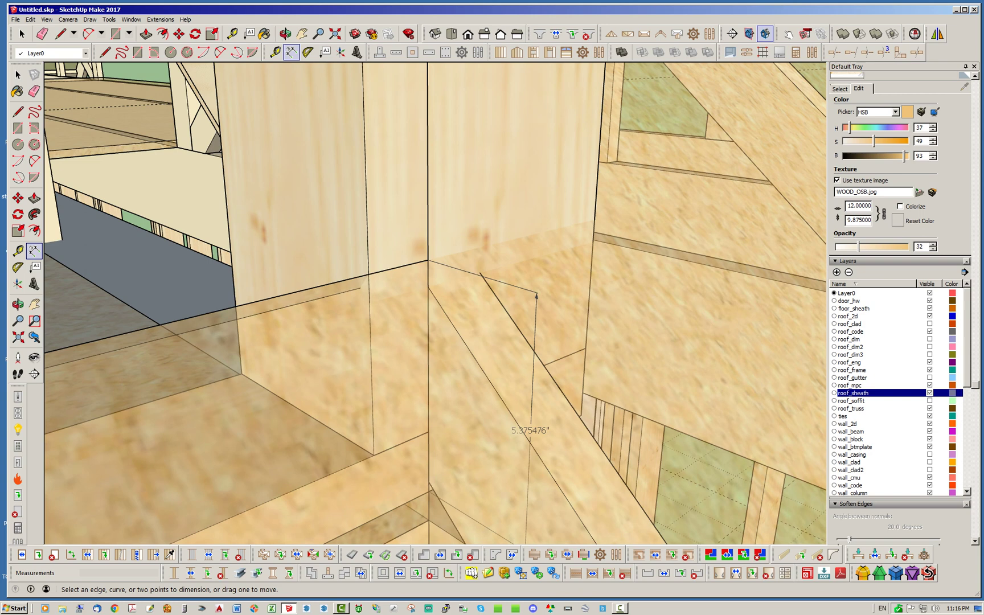
pyautogui.moveTo(509, 430); pyautogui.dragTo(474, 441, button='middle')
pyautogui.scroll(2, 473, 441)
pyautogui.moveTo(399, 407); pyautogui.dragTo(381, 393, button='middle')
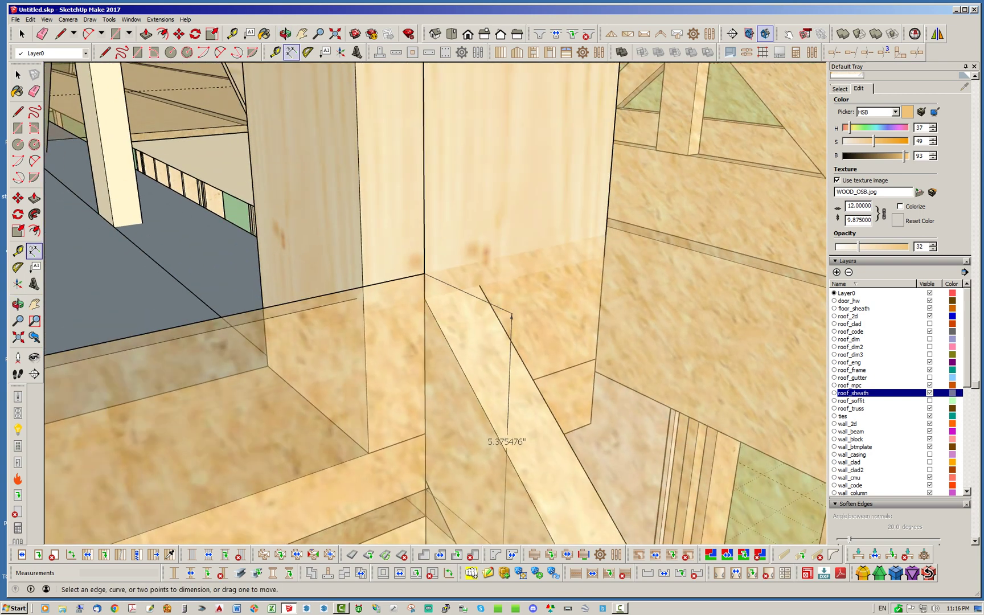
pyautogui.moveTo(381, 392); pyautogui.dragTo(365, 382, button='middle')
# Set the vertical offset of inclined wall WALL10 to 5.375476 in. and update the wall assembly
pyautogui.click(22, 34)
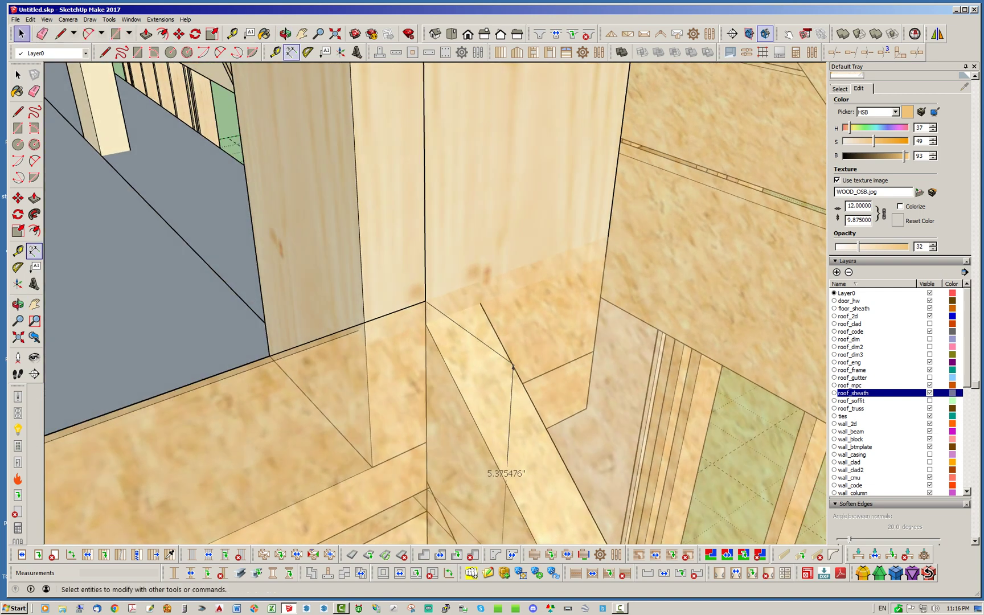
pyautogui.rightClick(536, 165)
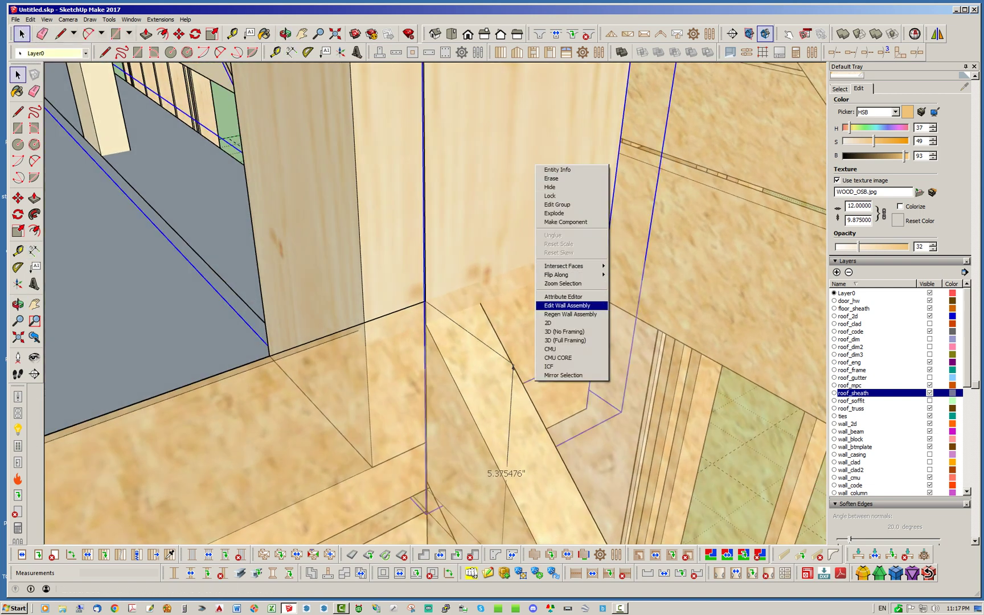
pyautogui.click(566, 306)
pyautogui.moveTo(902, 199); pyautogui.dragTo(902, 468)
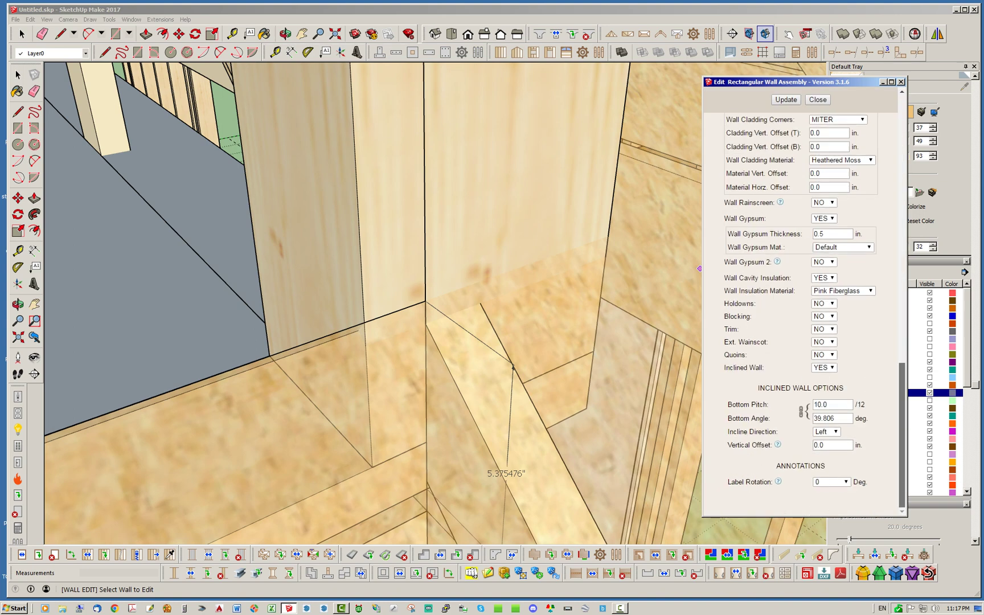
pyautogui.doubleClick(820, 446)
pyautogui.write('5.375476')
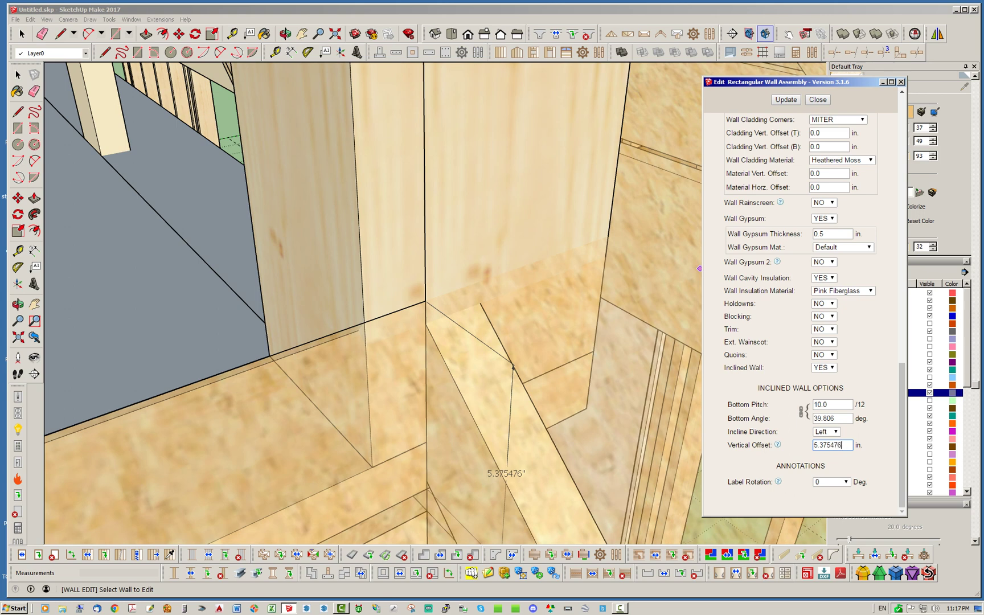
pyautogui.press('Return')
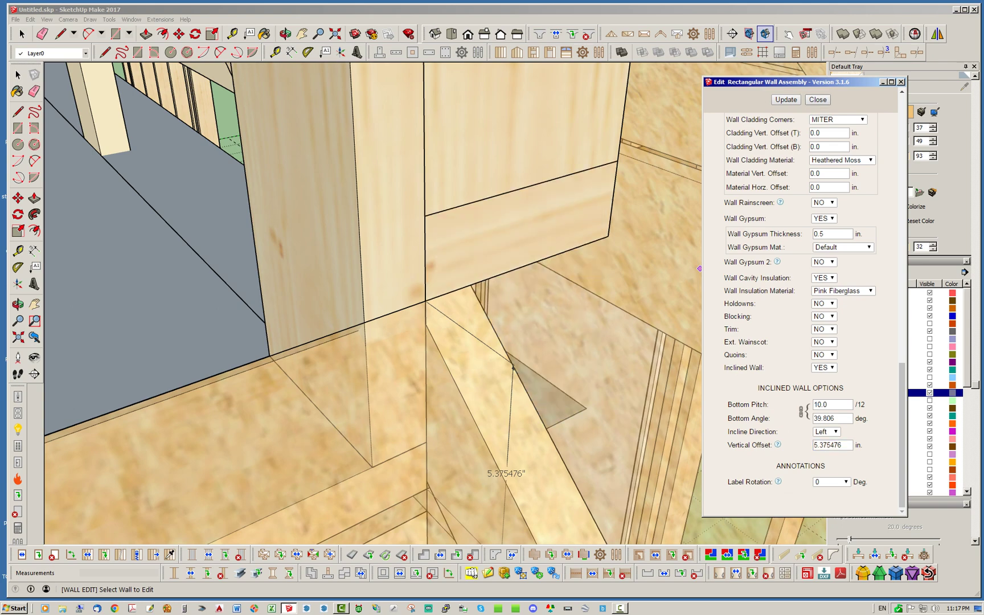
# Examine how WALL10's raised bottom plate sits on the roof sheathing, from the front corner up to its upper end
pyautogui.moveTo(650, 217); pyautogui.dragTo(658, 473, button='middle')
pyautogui.moveTo(433, 256); pyautogui.dragTo(522, 351, button='middle')
pyautogui.scroll(-6, 500, 353)
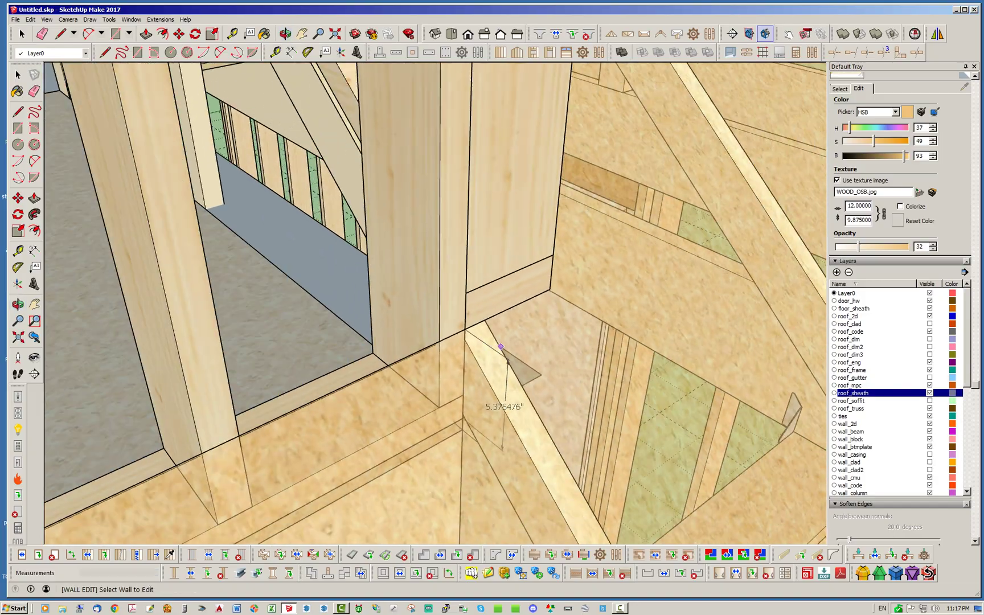
pyautogui.scroll(-8, 501, 356)
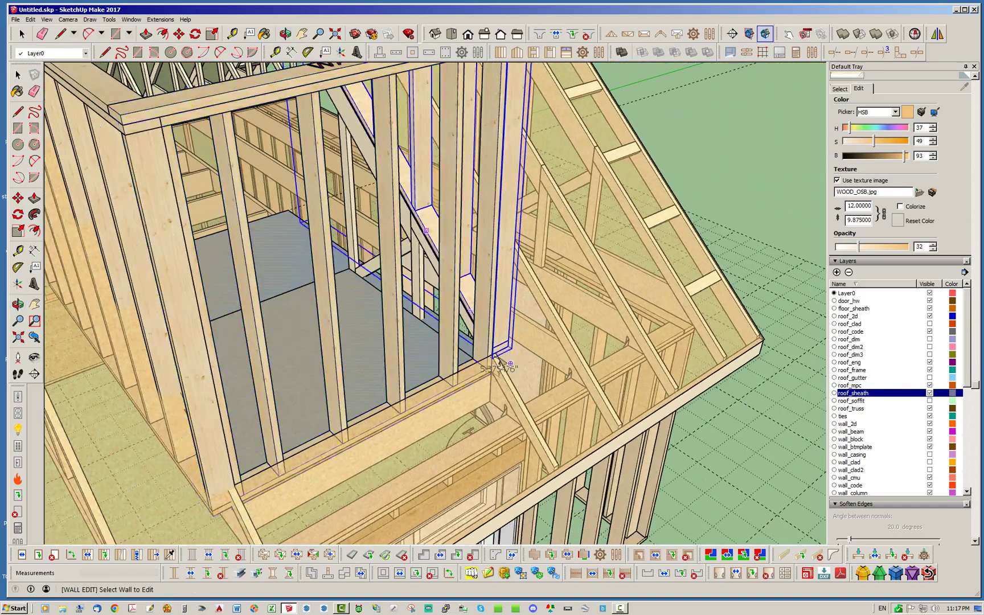
pyautogui.moveTo(500, 360); pyautogui.dragTo(341, 379, button='middle')
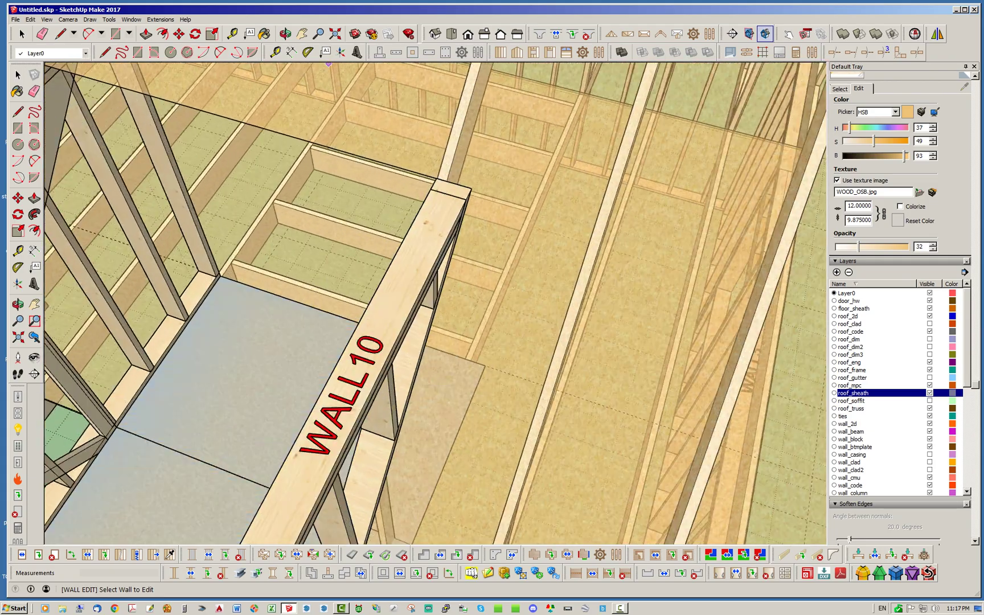
pyautogui.press('space')
pyautogui.scroll(3, 442, 178)
pyautogui.moveTo(501, 308); pyautogui.dragTo(430, 148, button='middle')
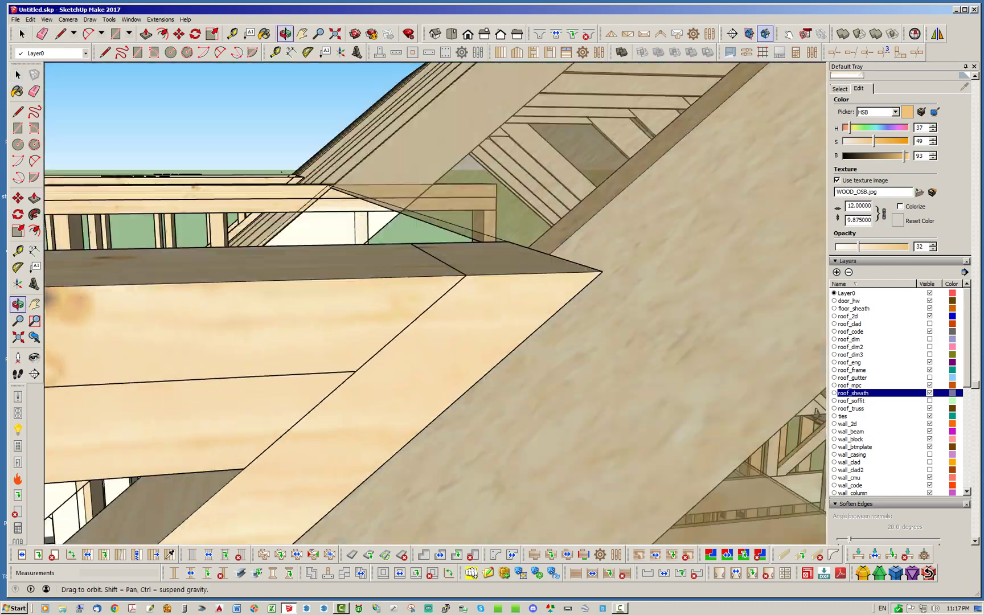
pyautogui.scroll(-6, 435, 304)
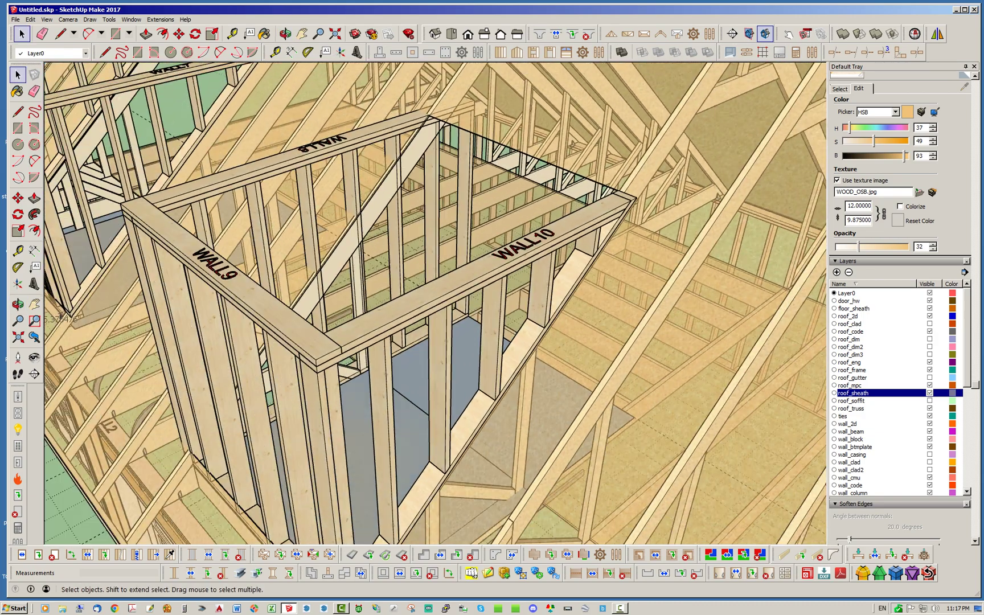
pyautogui.scroll(-3, 644, 197)
pyautogui.moveTo(456, 239); pyautogui.dragTo(461, 279, button='middle')
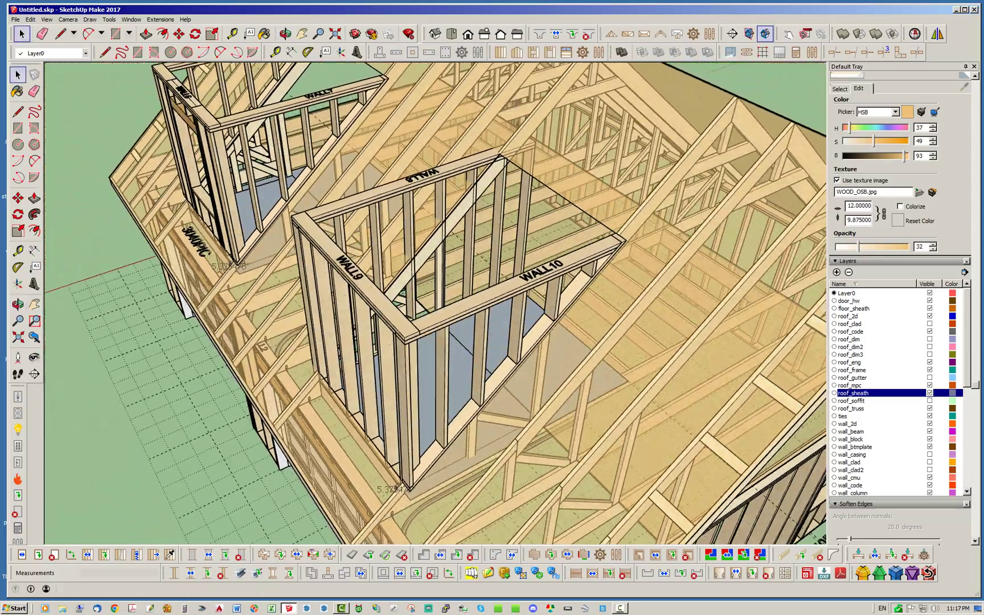
# Examine both dormers from the opposite side and the bottom of side wall WALL8 where it passes through the sheathing
pyautogui.moveTo(464, 282); pyautogui.dragTo(367, 190, button='middle')
pyautogui.moveTo(249, 262); pyautogui.dragTo(546, 347, button='middle')
pyautogui.moveTo(484, 353); pyautogui.dragTo(510, 262, button='middle')
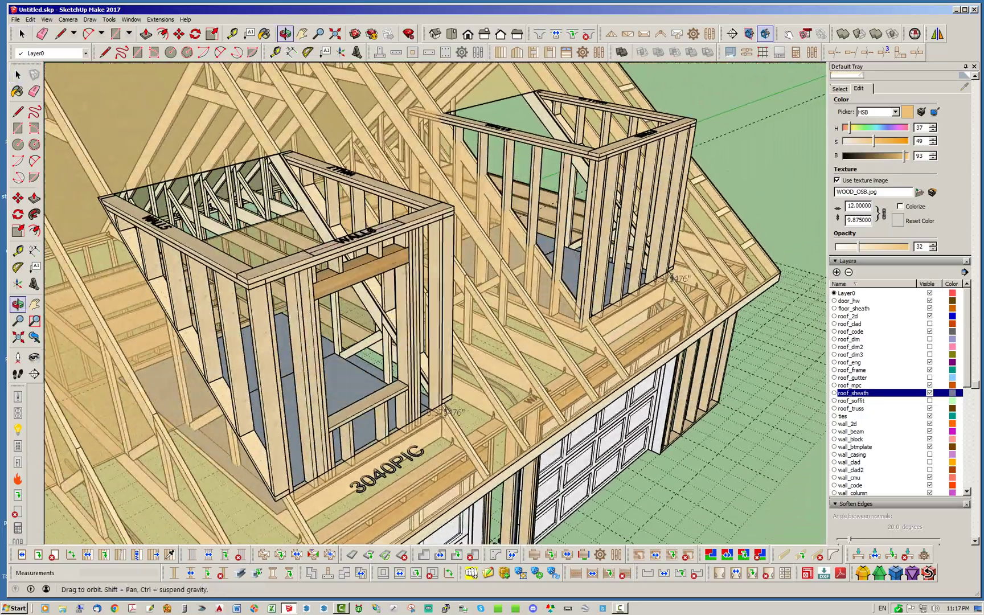
pyautogui.scroll(3, 497, 120)
pyautogui.moveTo(496, 120); pyautogui.dragTo(510, 144, button='middle')
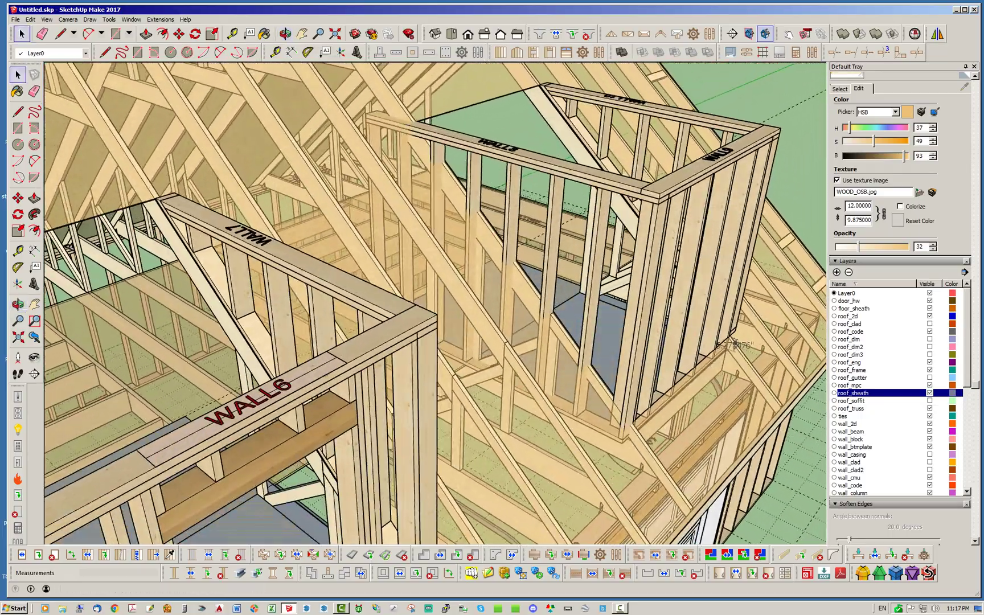
pyautogui.scroll(-2, 290, 250)
pyautogui.scroll(4, 612, 350)
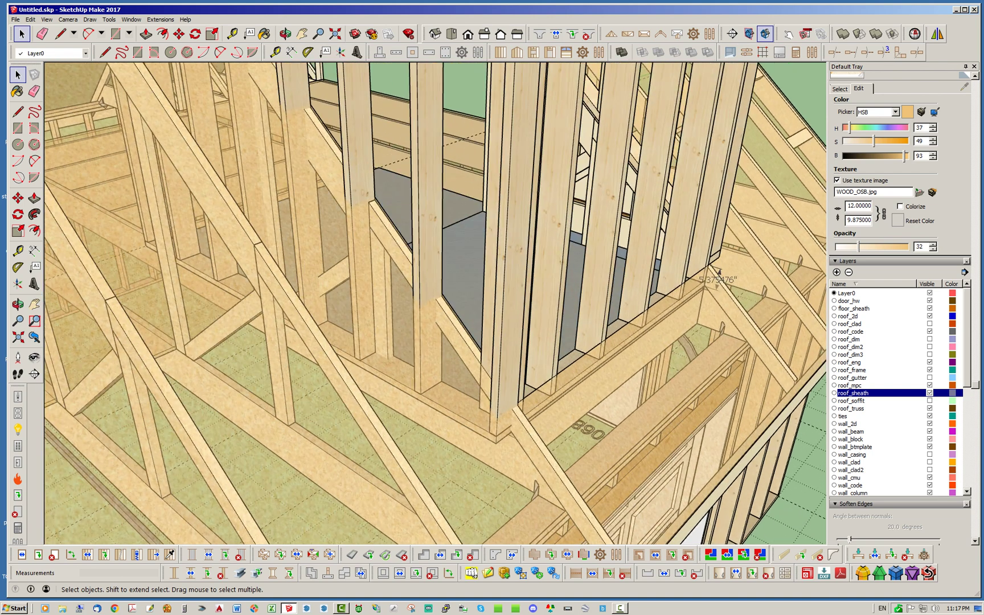
pyautogui.moveTo(561, 342); pyautogui.dragTo(504, 340, button='middle')
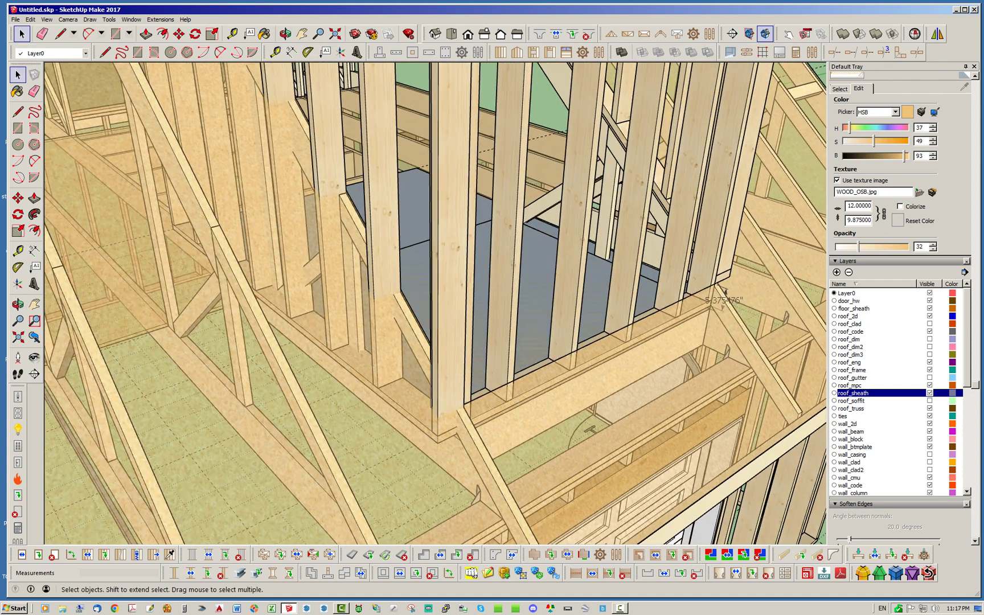
pyautogui.scroll(-3, 375, 402)
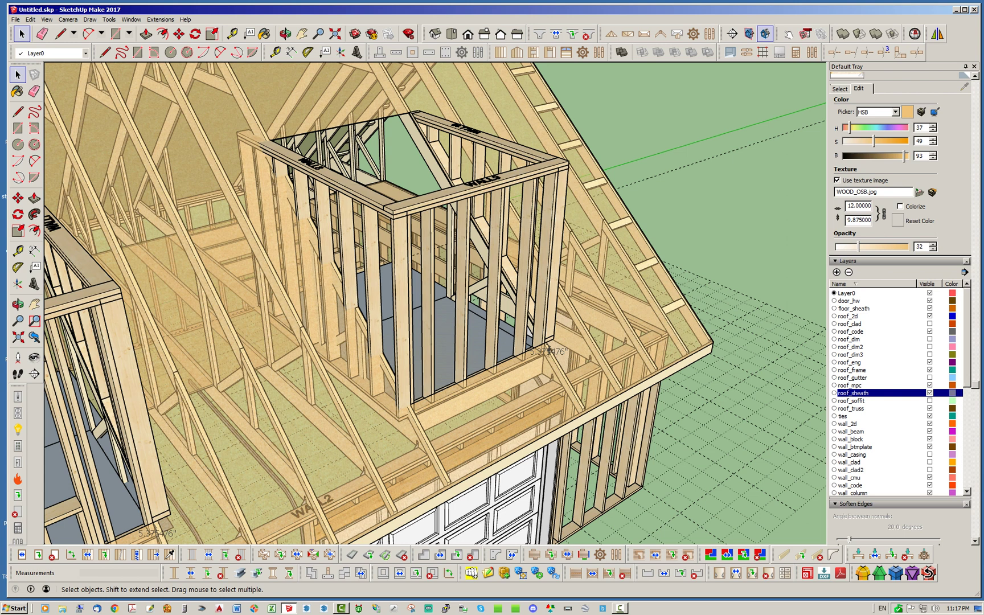
# Make WALL8 an inclined wall with a 10/12 bottom pitch and a 5.375476 in. vertical offset, and update the assembly
pyautogui.rightClick(361, 192)
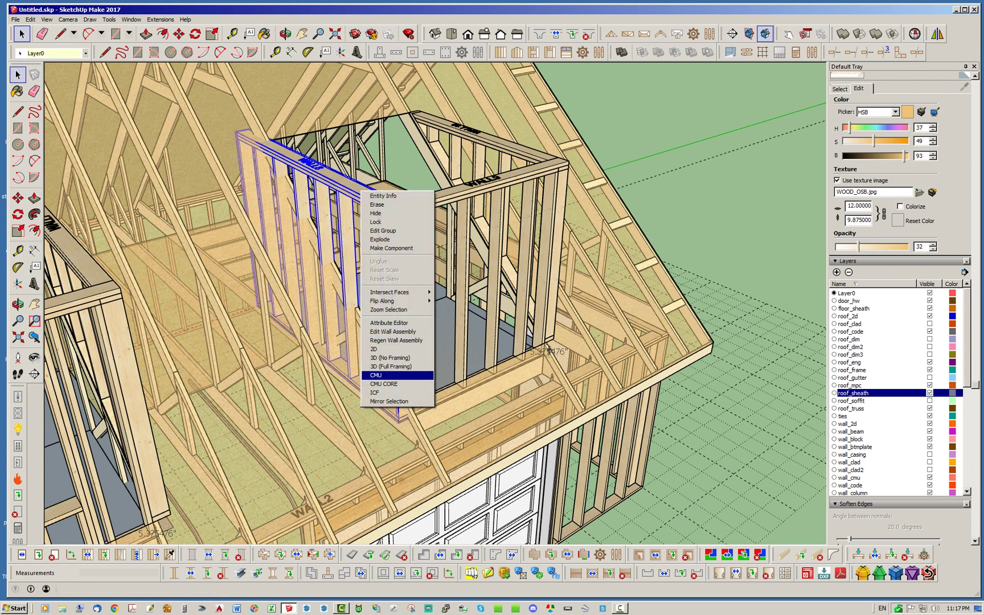
pyautogui.click(393, 331)
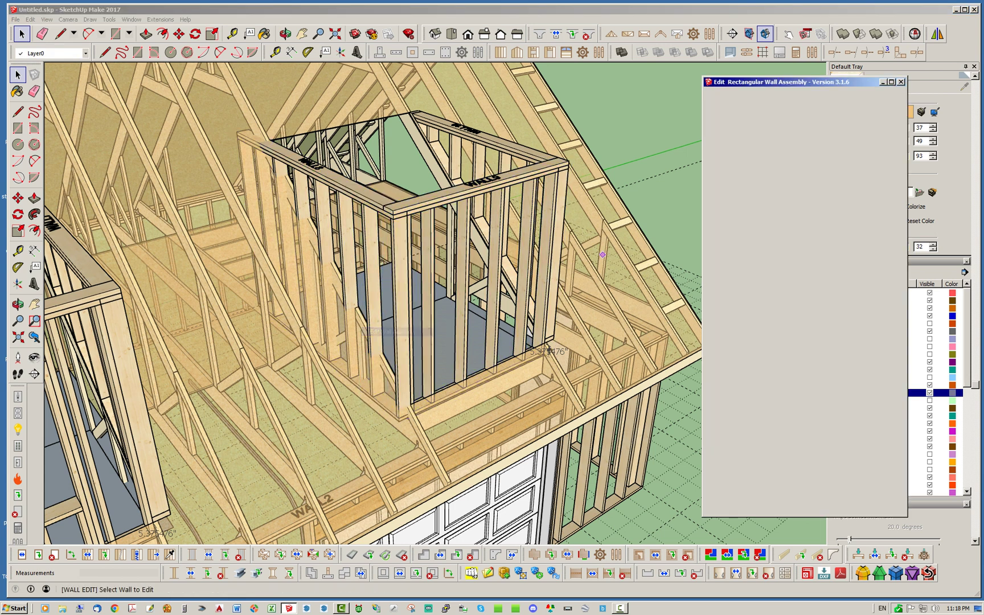
pyautogui.scroll(-10, 824, 432)
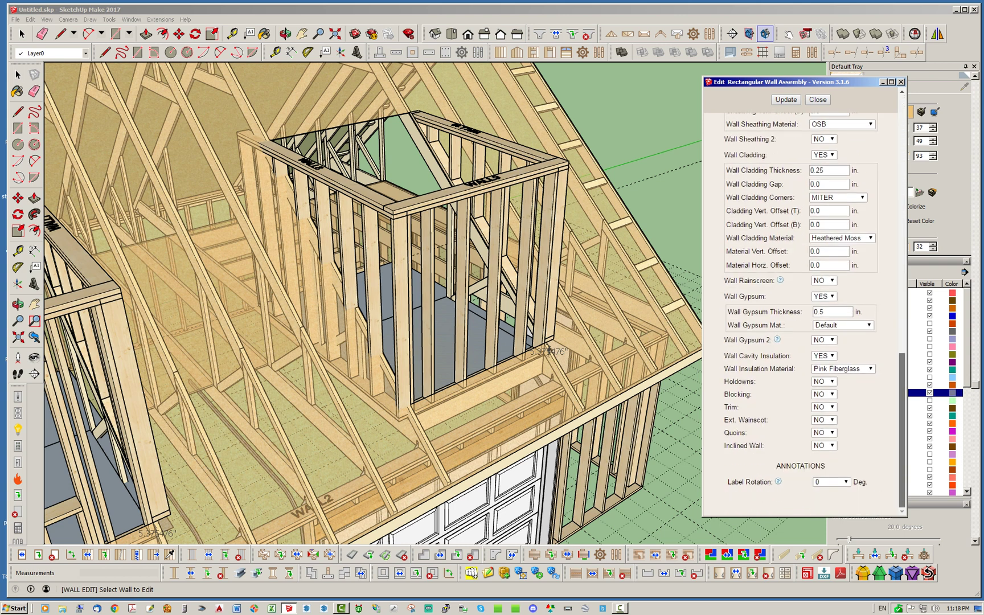
pyautogui.click(824, 446)
pyautogui.click(820, 454)
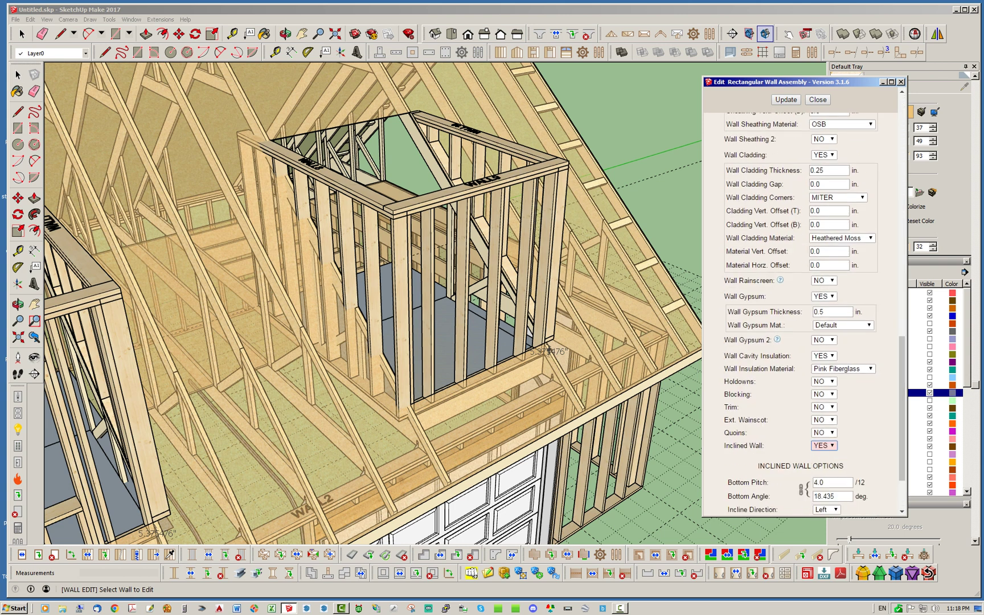
pyautogui.scroll(-3, 820, 455)
pyautogui.press('Tab')
pyautogui.write('10')
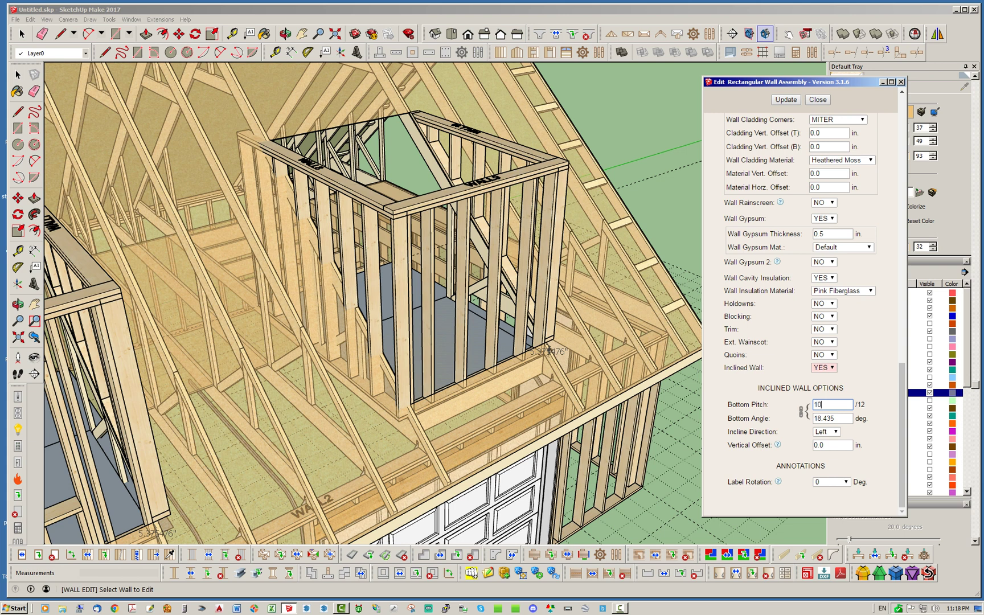
pyautogui.moveTo(826, 446); pyautogui.dragTo(812, 446)
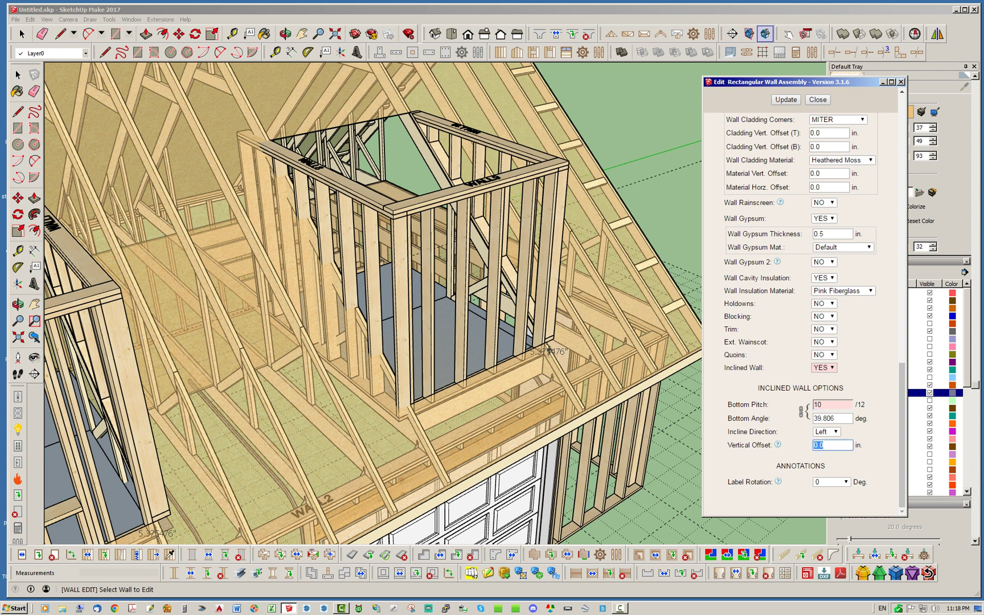
pyautogui.write('5.375476')
pyautogui.click(786, 99)
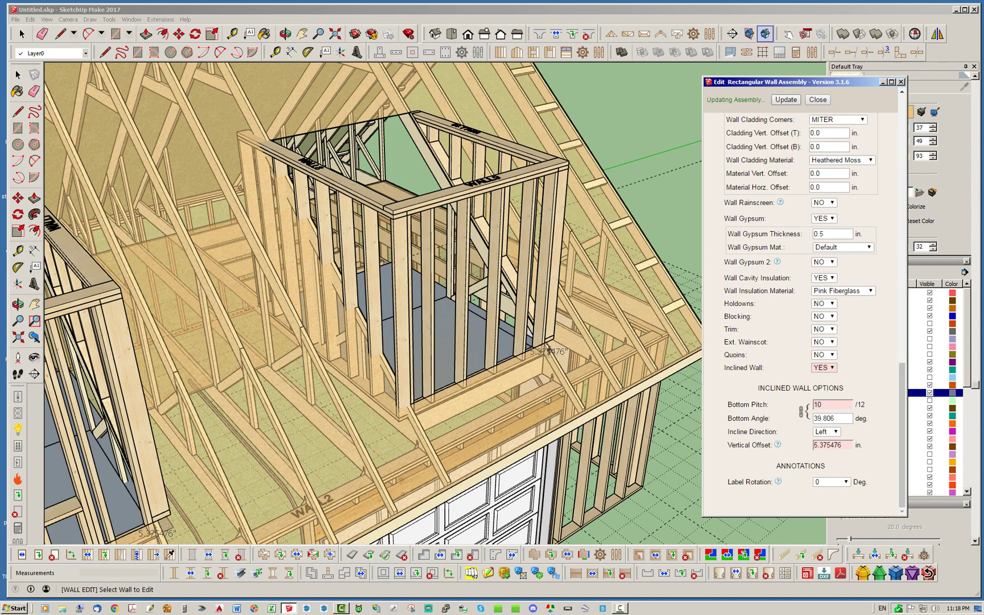
pyautogui.moveTo(548, 351); pyautogui.dragTo(516, 332, button='middle')
pyautogui.moveTo(569, 287); pyautogui.dragTo(572, 281, button='middle')
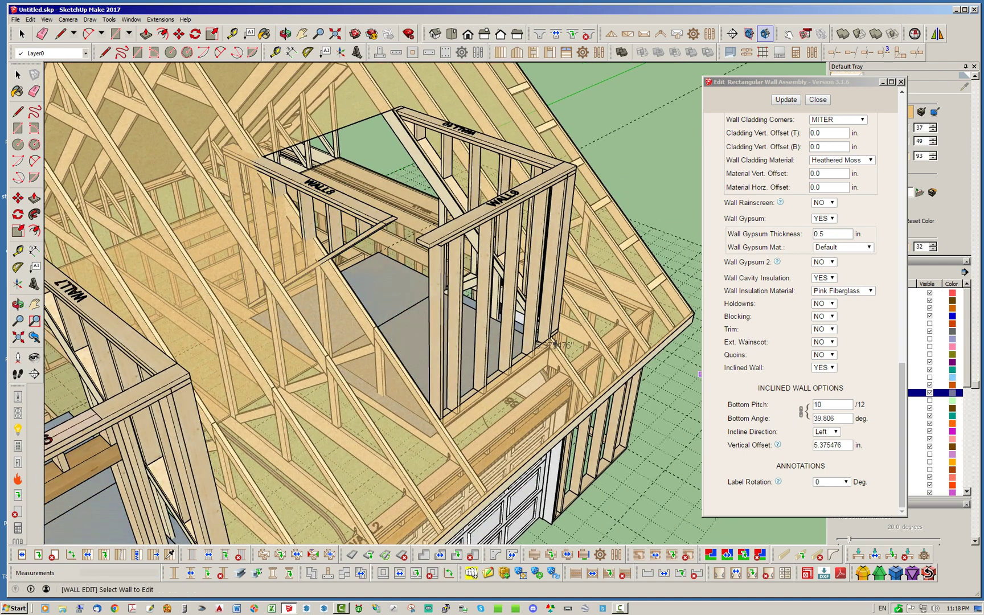
# Set WALL8's incline direction to Right, update the wall assembly and finish editing the wall
pyautogui.click(826, 433)
pyautogui.click(825, 450)
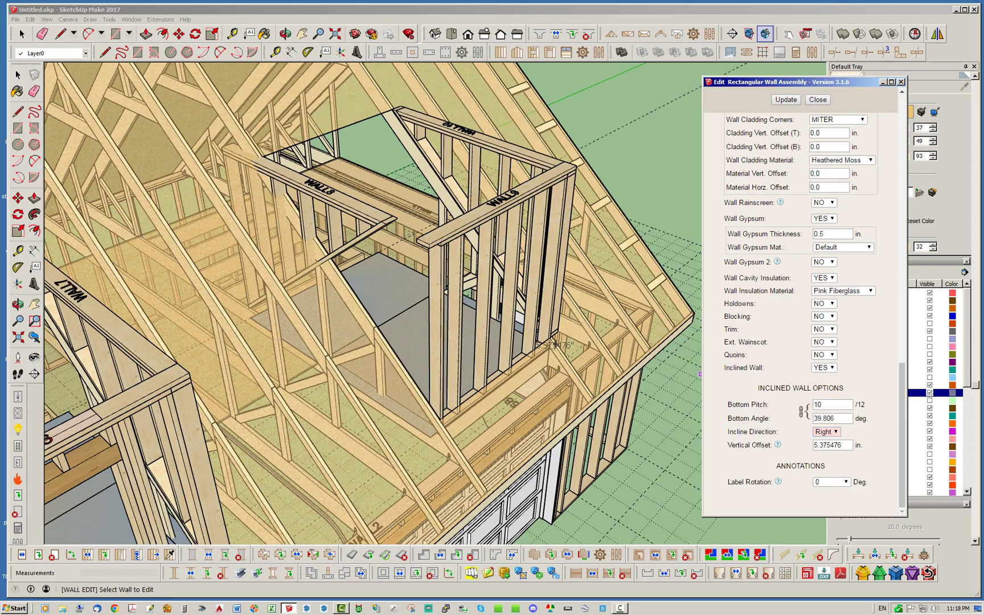
pyautogui.click(786, 99)
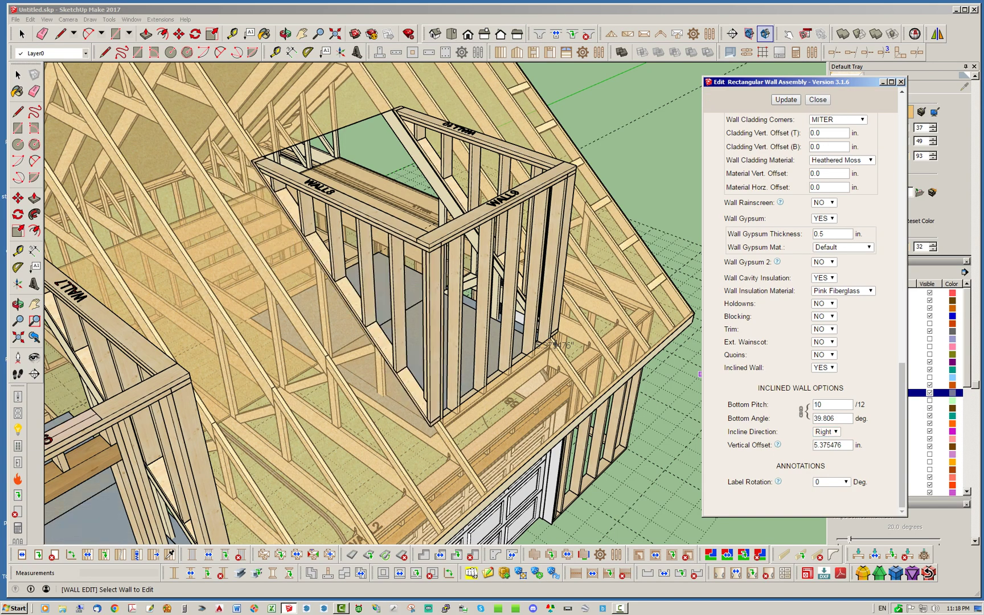
pyautogui.moveTo(375, 245)
pyautogui.mouseDown(button='middle')
pyautogui.moveTo(406, 251)
pyautogui.moveTo(467, 215)
pyautogui.moveTo(474, 223)
pyautogui.moveTo(271, 242)
pyautogui.moveTo(296, 255)
pyautogui.moveTo(267, 291)
pyautogui.moveTo(251, 292)
pyautogui.mouseUp(button='middle')
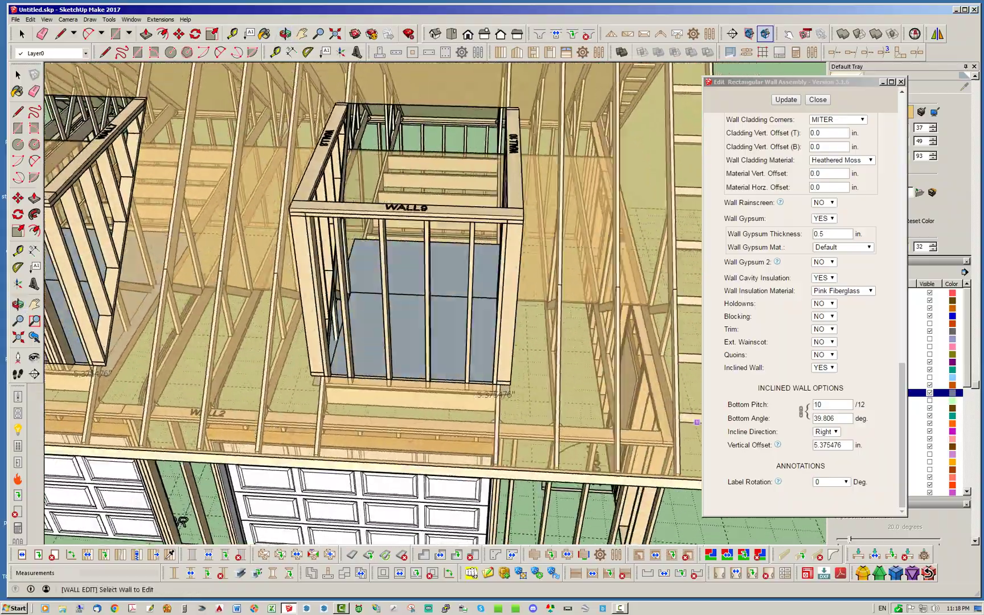
pyautogui.moveTo(472, 267); pyautogui.dragTo(342, 276, button='middle')
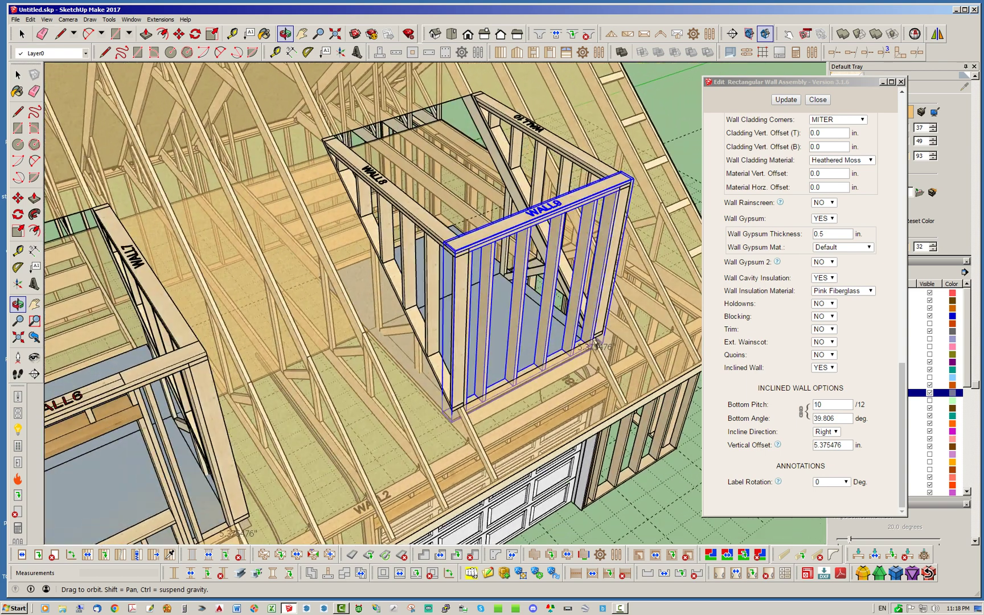
pyautogui.click(318, 277)
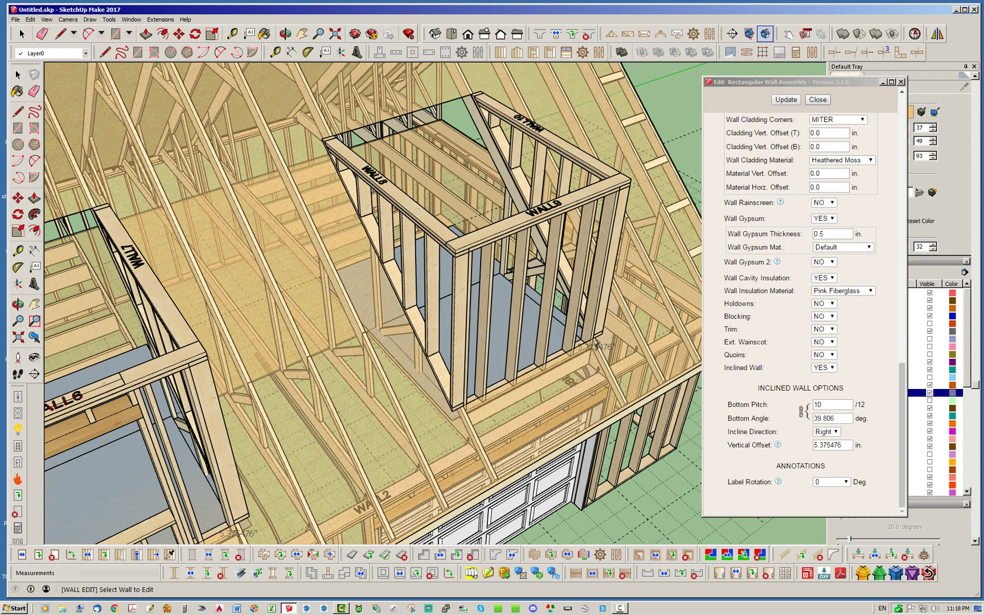
pyautogui.click(818, 99)
pyautogui.press('space')
# Check the framing and header settings of the window in the first dormer's front wall, without changing them
pyautogui.moveTo(530, 285); pyautogui.dragTo(405, 245, button='middle')
pyautogui.scroll(-3, 469, 250)
pyautogui.moveTo(470, 250); pyautogui.dragTo(419, 259, button='middle')
pyautogui.scroll(2, 364, 248)
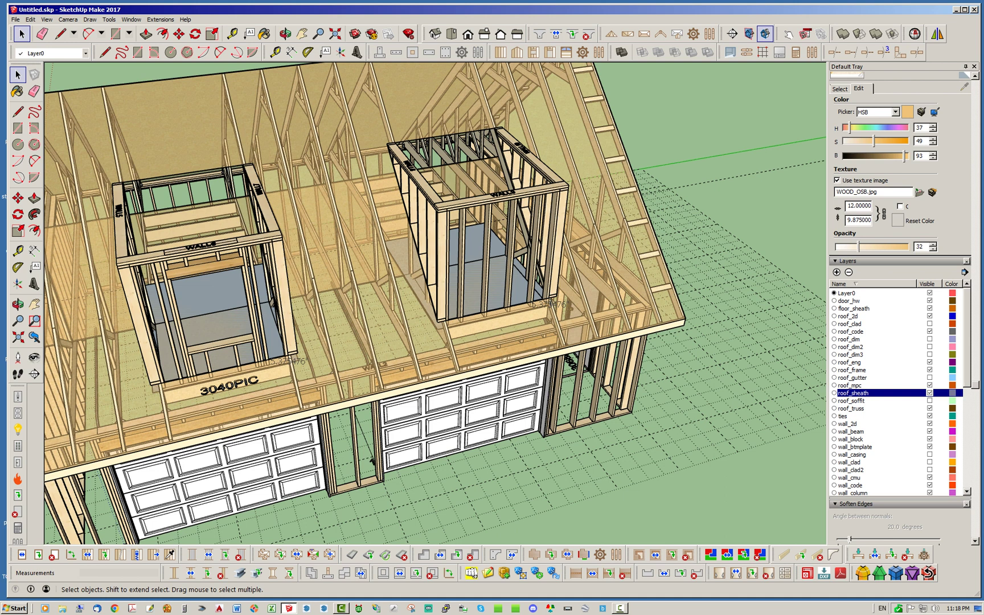
pyautogui.click(38, 554)
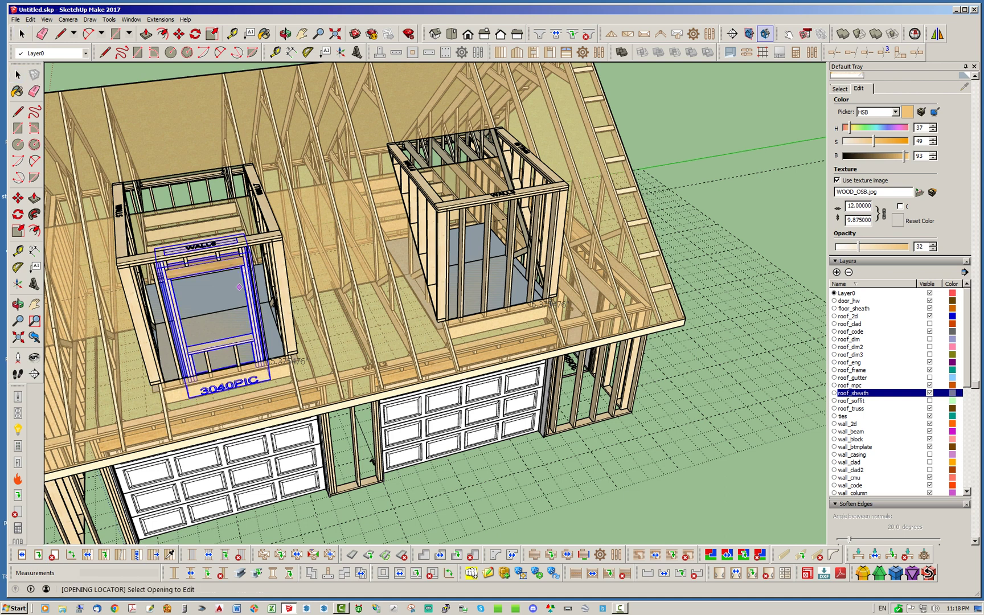
pyautogui.click(151, 393)
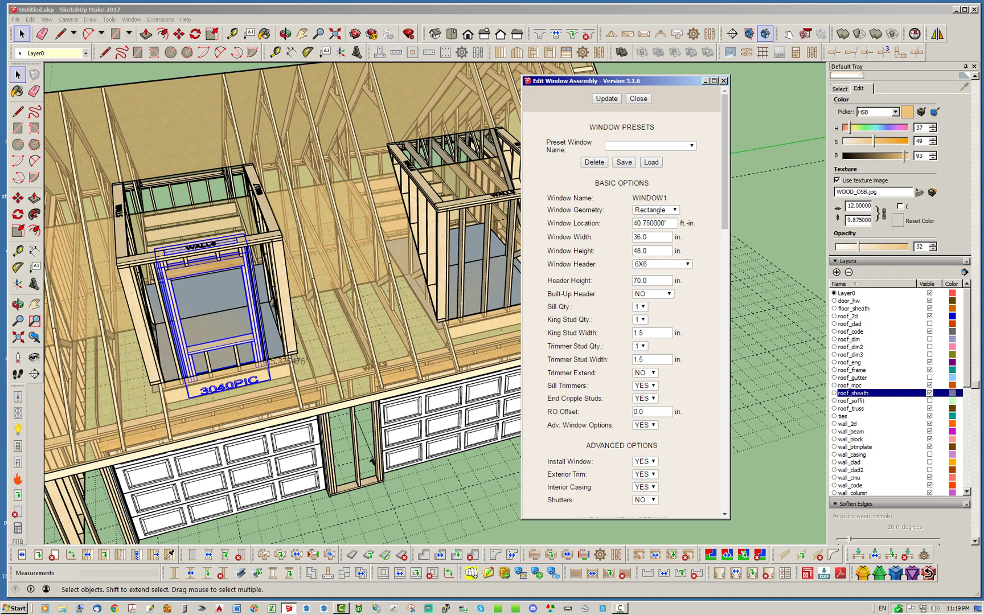
pyautogui.click(638, 99)
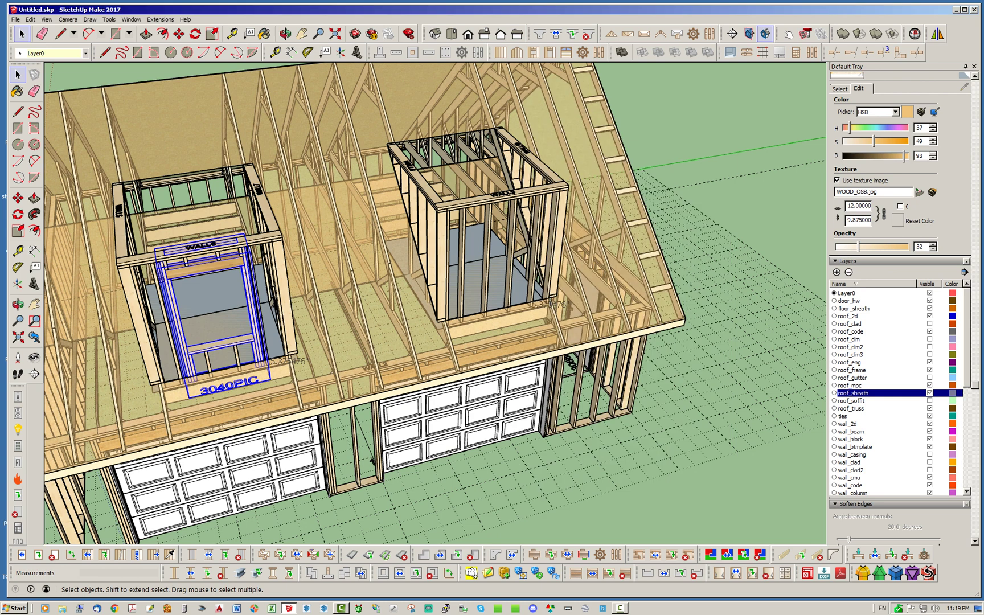
# Insert a rectangular 36 x 48 in. window with a 70 in. header height in the second dormer's front wall WALL9, at location 40.75 in
pyautogui.click(533, 53)
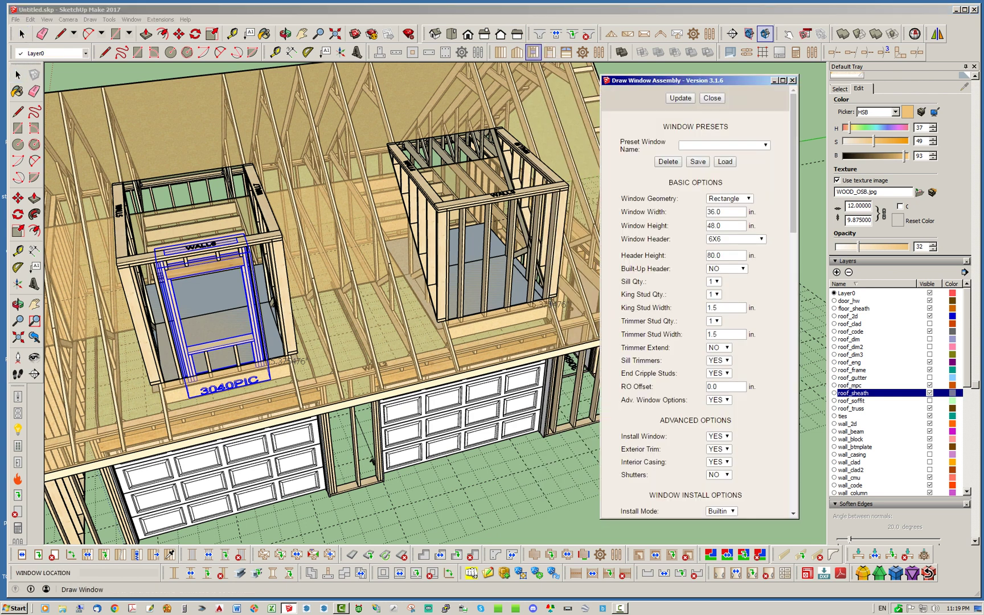
pyautogui.doubleClick(716, 256)
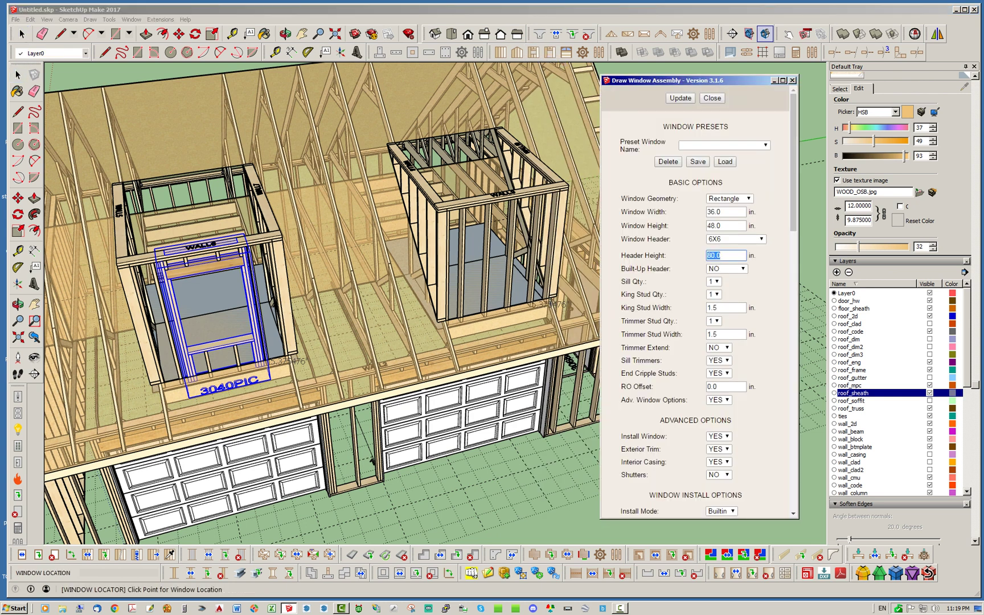
pyautogui.write('70')
pyautogui.click(680, 98)
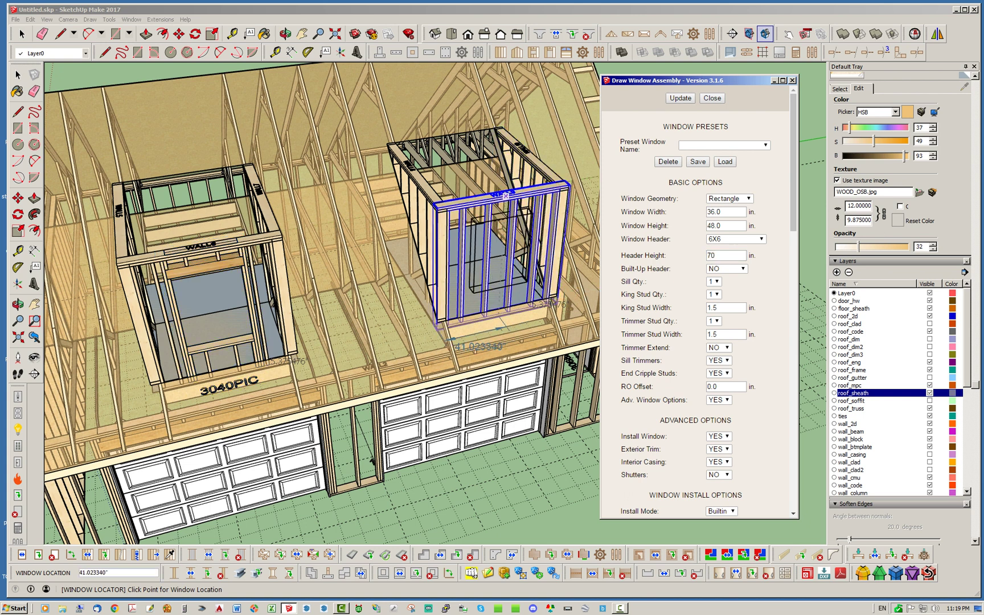
pyautogui.scroll(2, 510, 191)
pyautogui.scroll(2, 506, 192)
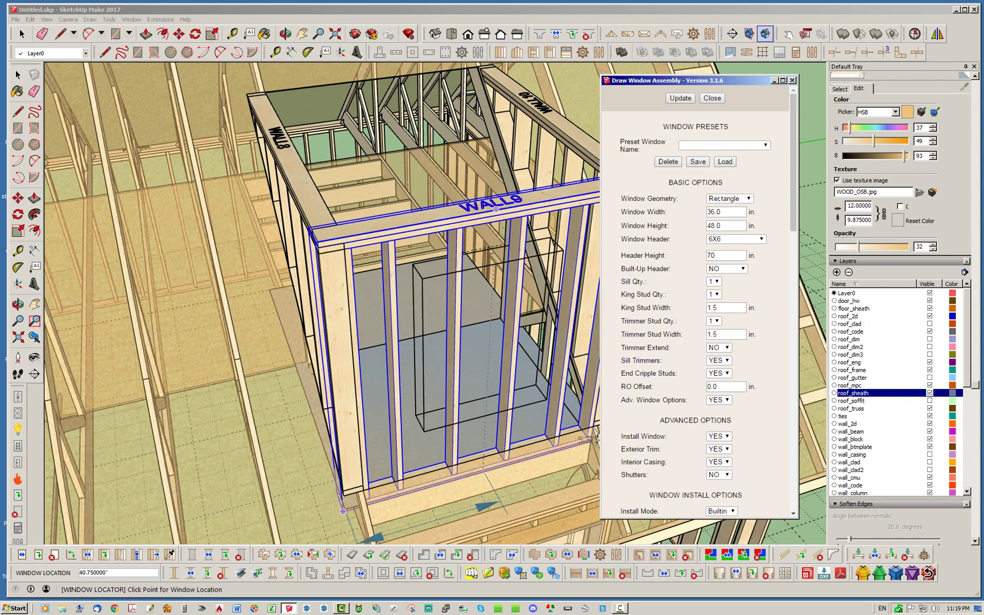
pyautogui.click(489, 504)
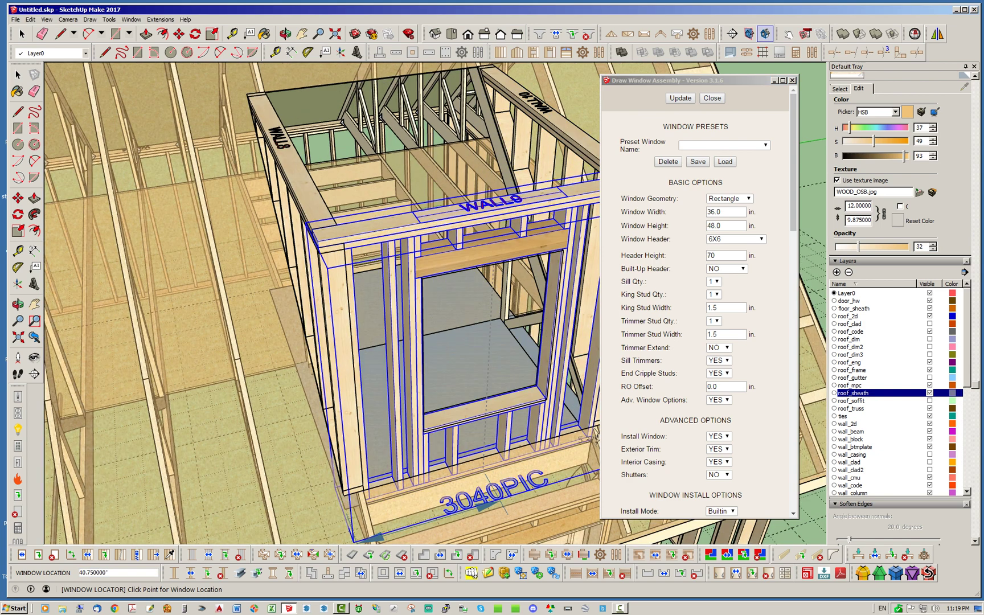
# Examine the framing of both dormers and their window openings from both sides and the front of the garage
pyautogui.scroll(-3, 467, 276)
pyautogui.moveTo(466, 276); pyautogui.dragTo(435, 276, button='middle')
pyautogui.moveTo(527, 245); pyautogui.dragTo(358, 222, button='middle')
pyautogui.scroll(-4, 484, 237)
pyautogui.click(615, 228)
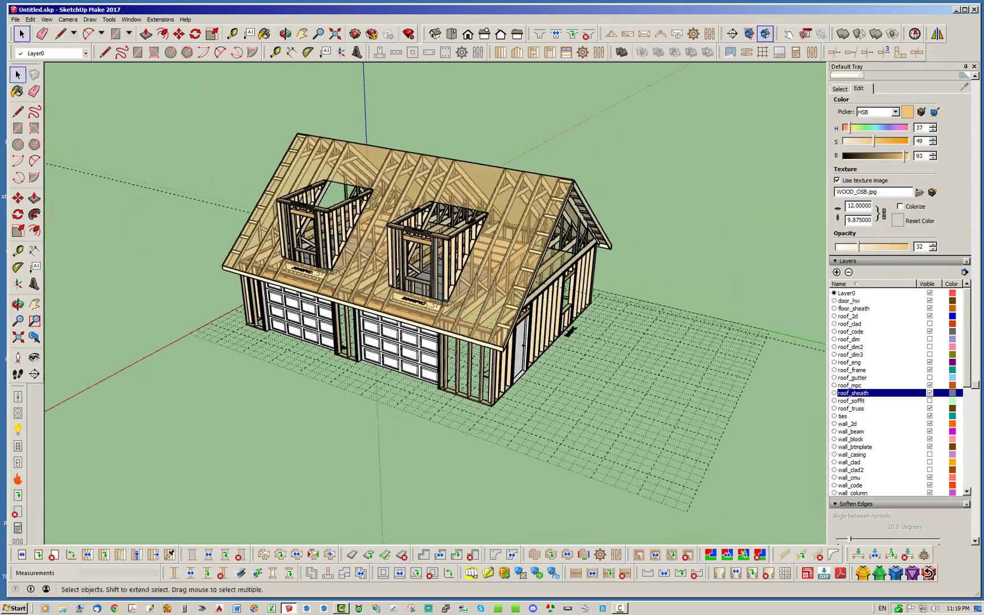
pyautogui.scroll(3, 359, 222)
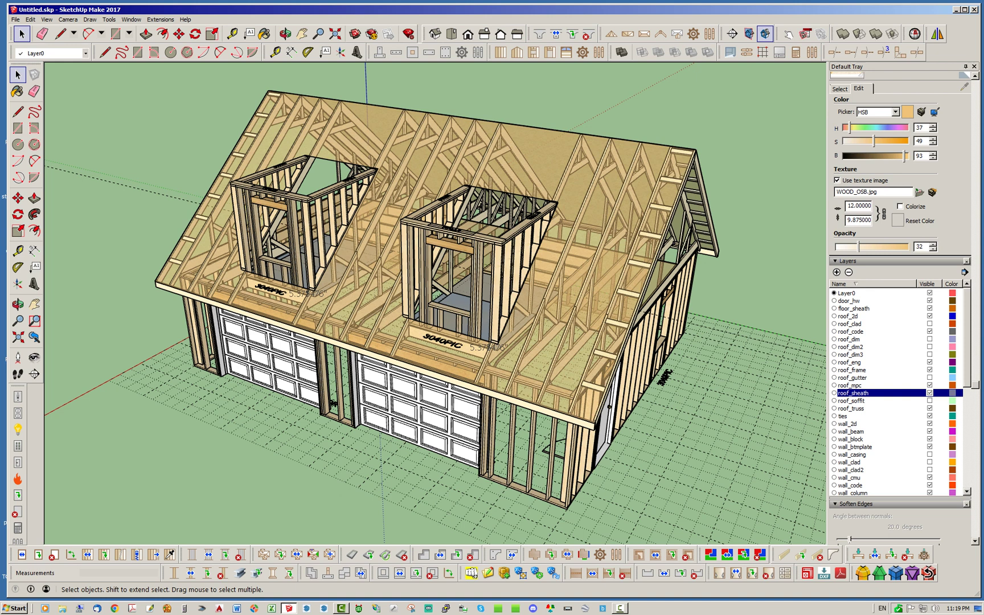
pyautogui.moveTo(353, 296); pyautogui.dragTo(620, 276, button='middle')
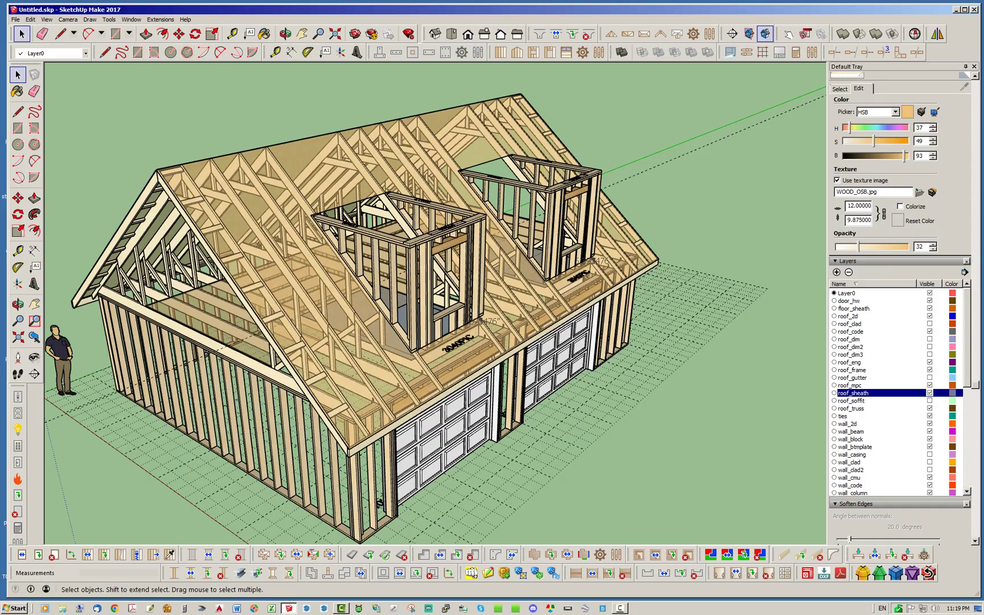
pyautogui.moveTo(353, 308); pyautogui.dragTo(498, 219, button='middle')
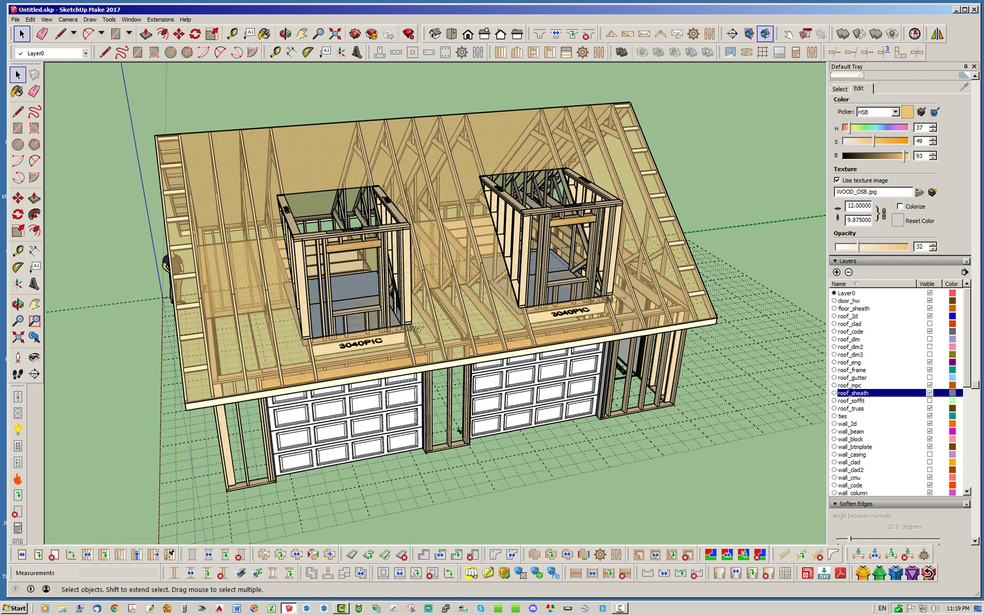
# Make the wall_sheath and wall_sheath2 layers visible and set the WOOD_OSB sheathing material's opacity to 100
pyautogui.scroll(-6, 900, 393)
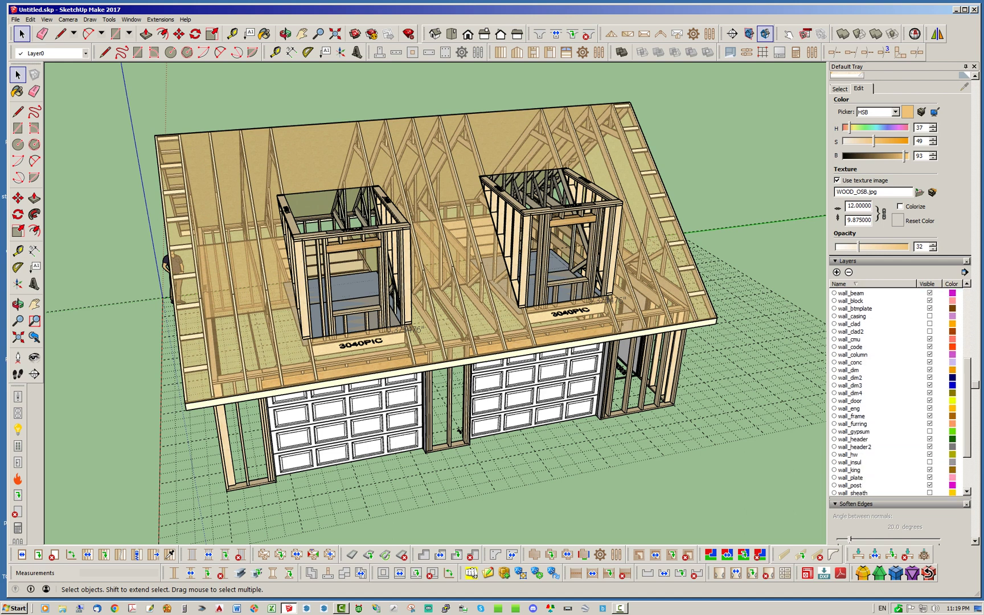
pyautogui.scroll(-2, 899, 393)
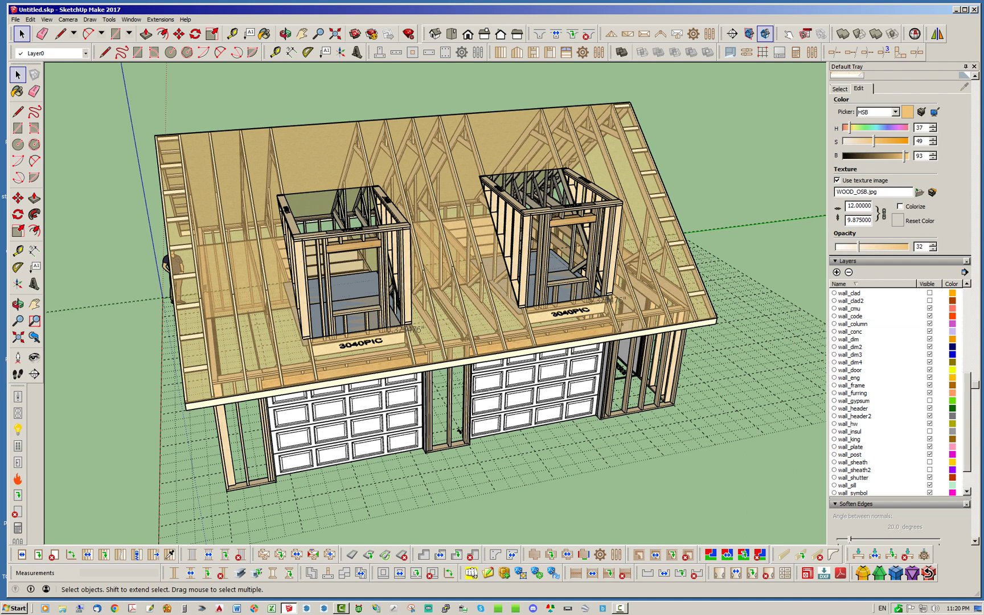
pyautogui.scroll(-2, 899, 393)
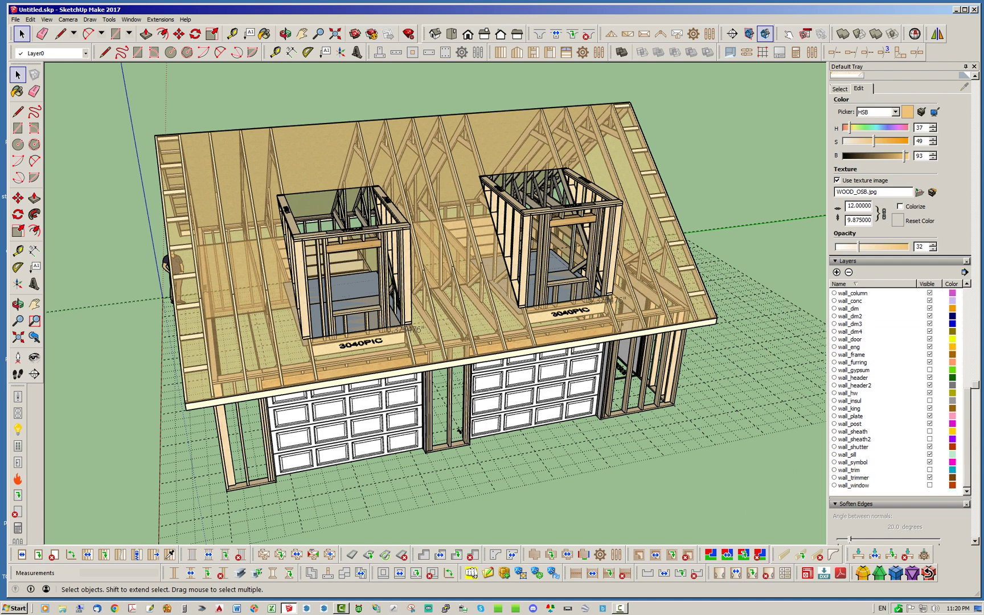
pyautogui.click(929, 431)
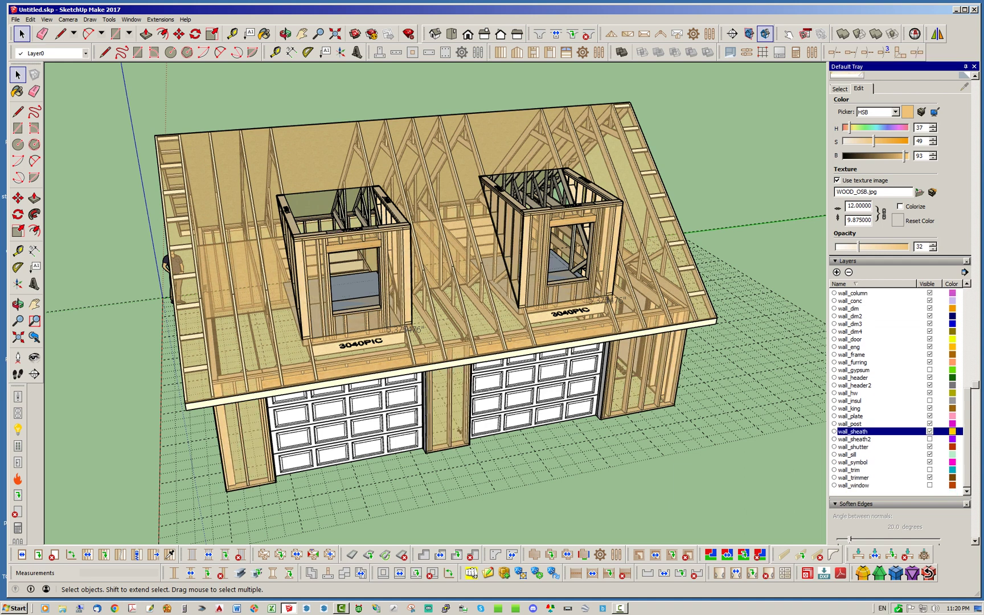
pyautogui.click(929, 439)
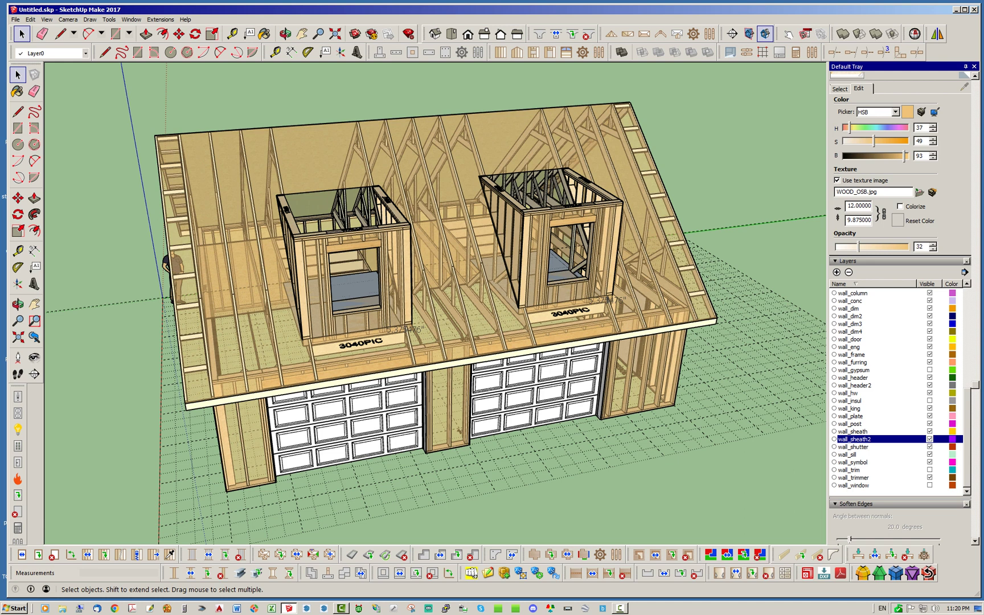
pyautogui.moveTo(858, 247); pyautogui.dragTo(908, 246)
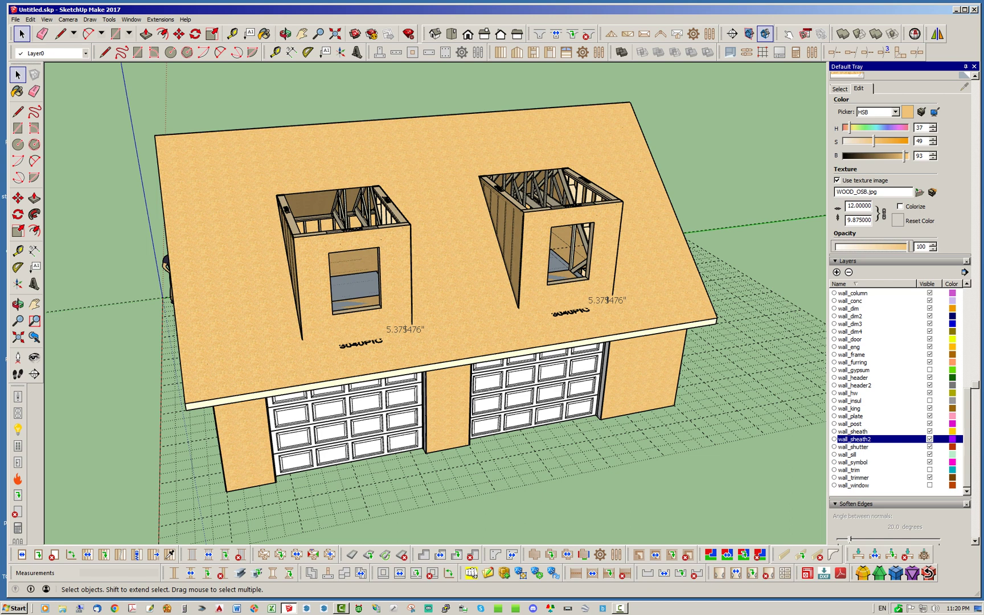
# Delete the two 5.375476" dimensions at the front corners of the dormers
pyautogui.click(405, 329)
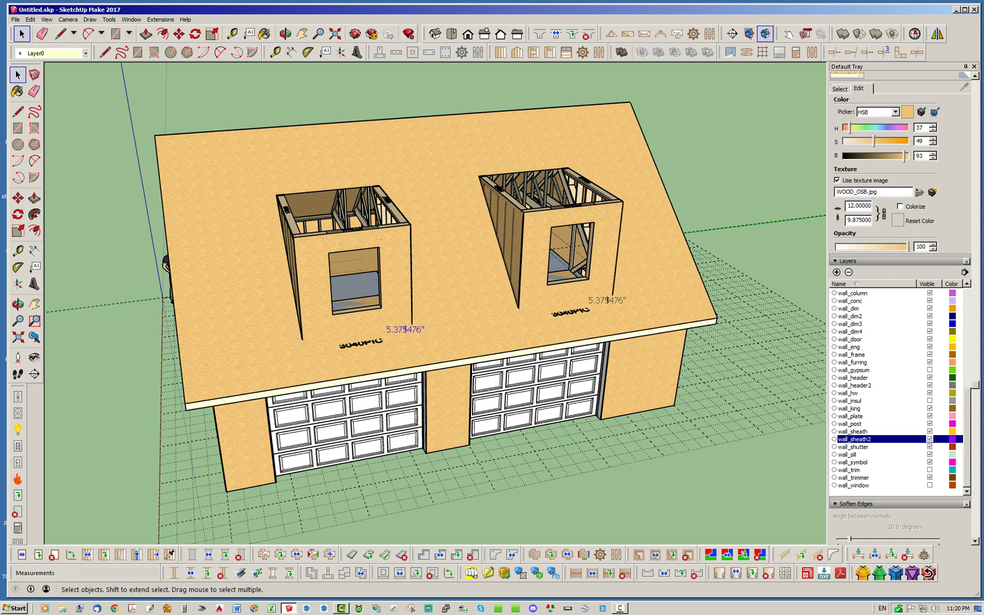
pyautogui.press('Delete')
pyautogui.click(607, 299)
pyautogui.press('Delete')
# Examine the opaque sheathing on both dormers, the roof and the garage walls from all visible sides
pyautogui.moveTo(592, 311); pyautogui.dragTo(538, 237, button='middle')
pyautogui.moveTo(342, 273); pyautogui.dragTo(570, 345, button='middle')
pyautogui.moveTo(387, 273); pyautogui.dragTo(248, 322, button='middle')
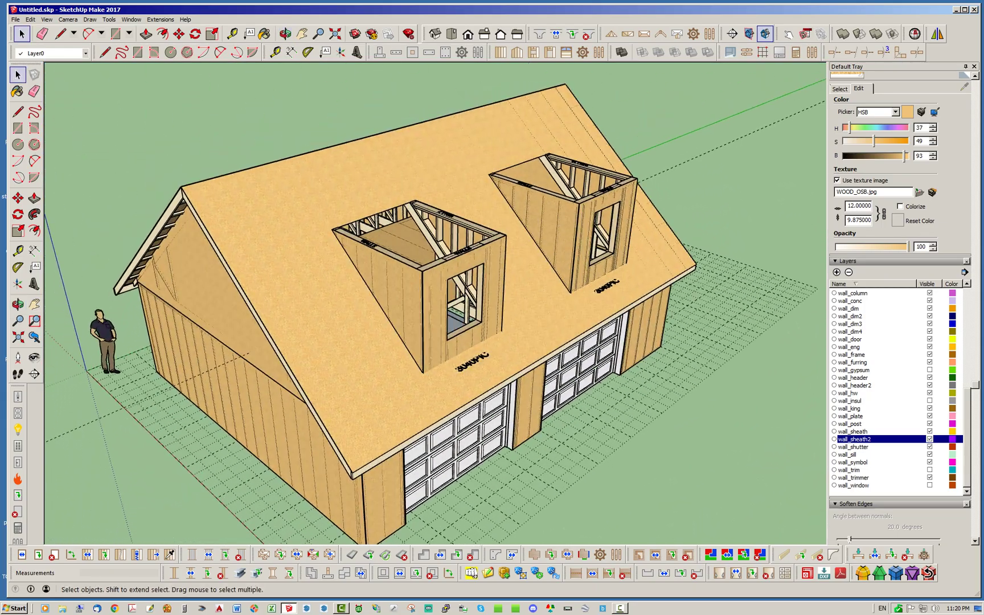
pyautogui.moveTo(484, 301); pyautogui.dragTo(382, 313, button='middle')
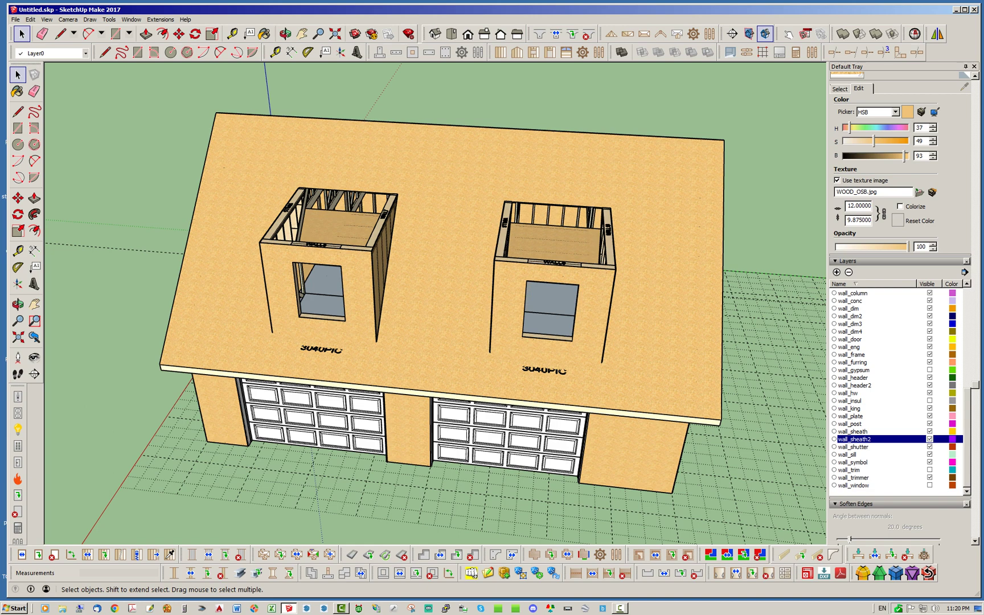
pyautogui.moveTo(512, 319); pyautogui.dragTo(455, 316, button='middle')
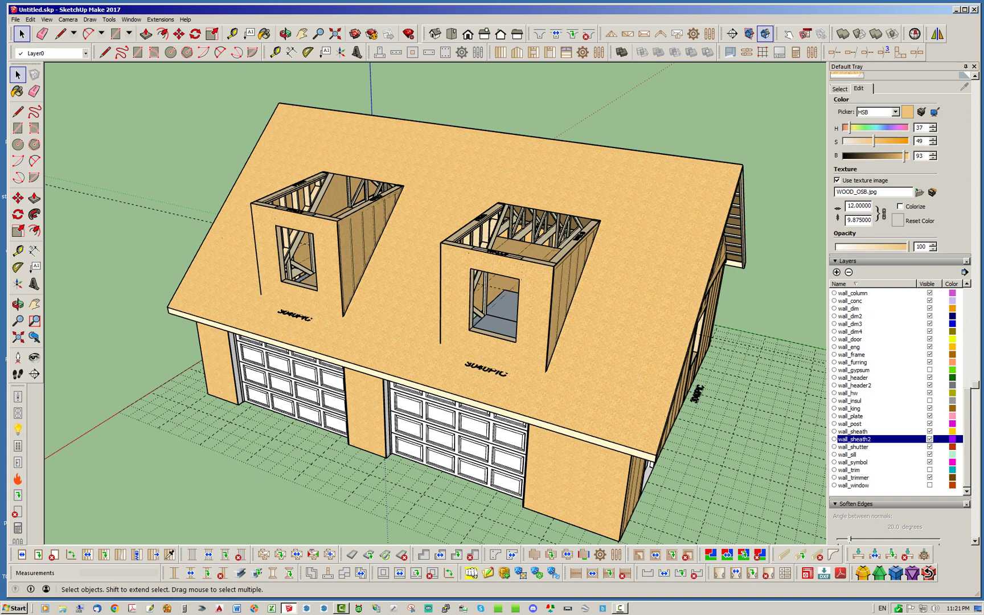
pyautogui.moveTo(536, 285); pyautogui.dragTo(353, 338, button='middle')
pyautogui.moveTo(330, 422); pyautogui.dragTo(353, 362, button='middle')
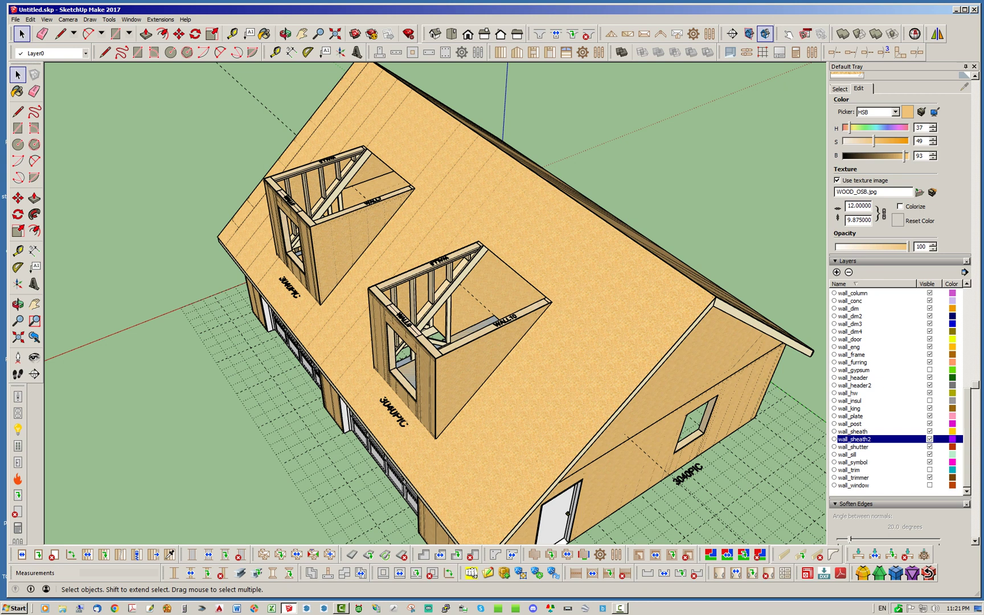
pyautogui.moveTo(353, 364); pyautogui.dragTo(459, 284, button='middle')
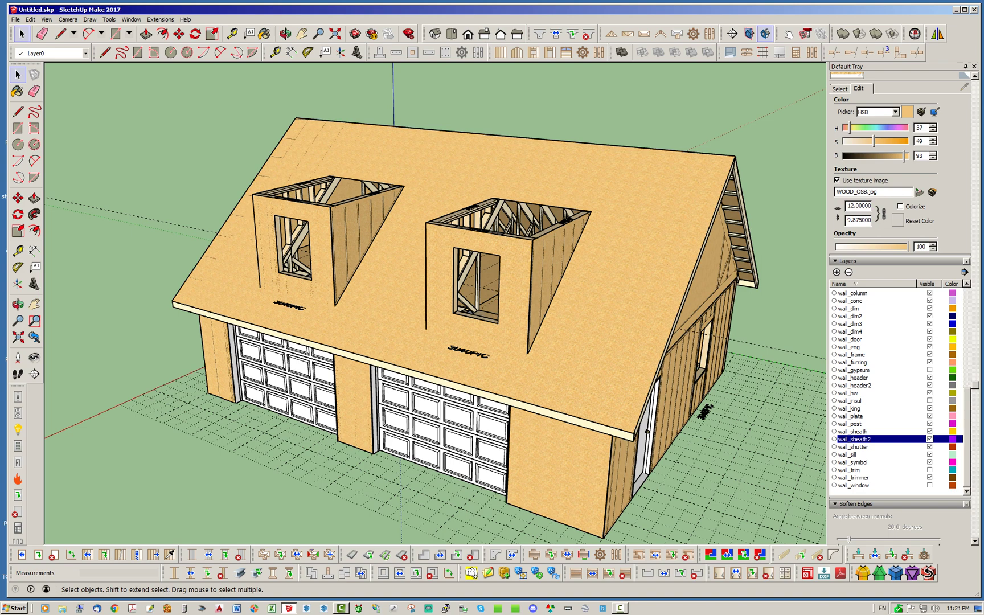
pyautogui.moveTo(456, 319); pyautogui.dragTo(414, 367, button='middle')
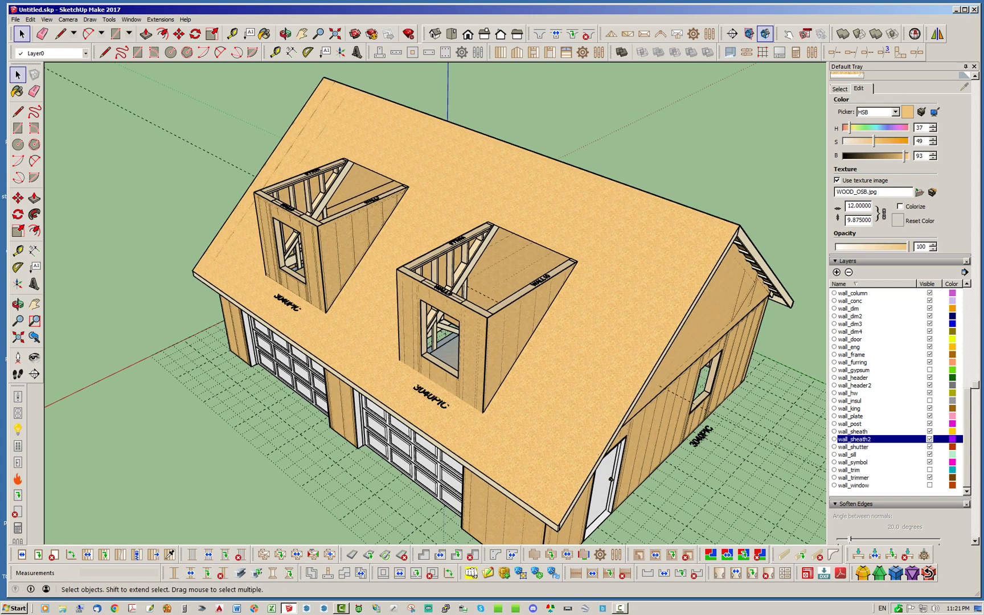